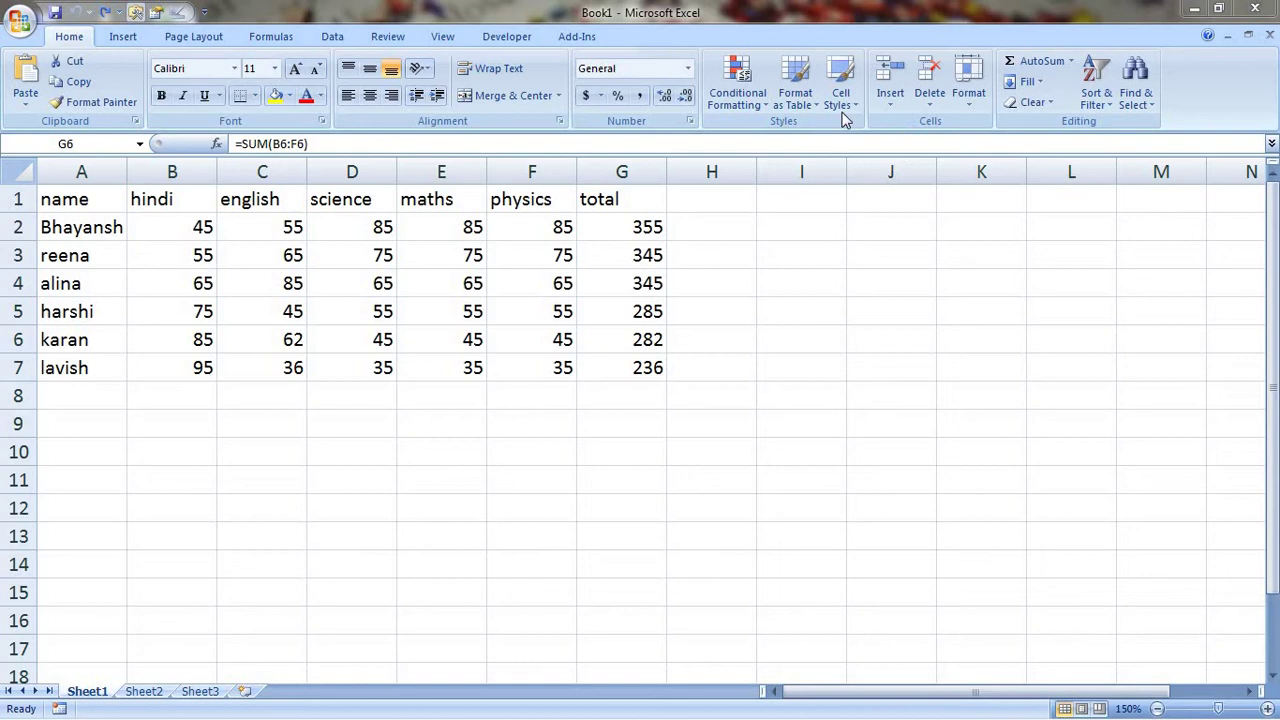
Insert a blank cell at G6 that shifts the totals down, then undo it
{"action": "left_click", "coordinate": [630, 338]}
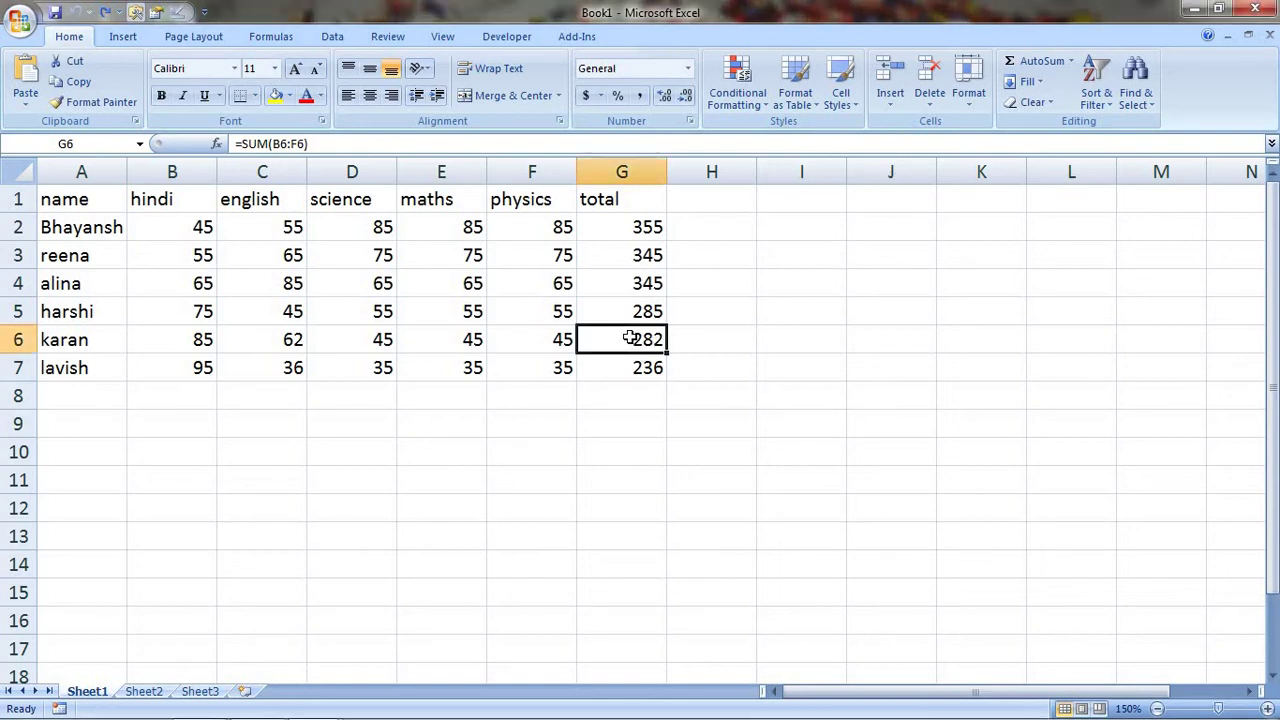
{"action": "left_click", "coordinate": [884, 104]}
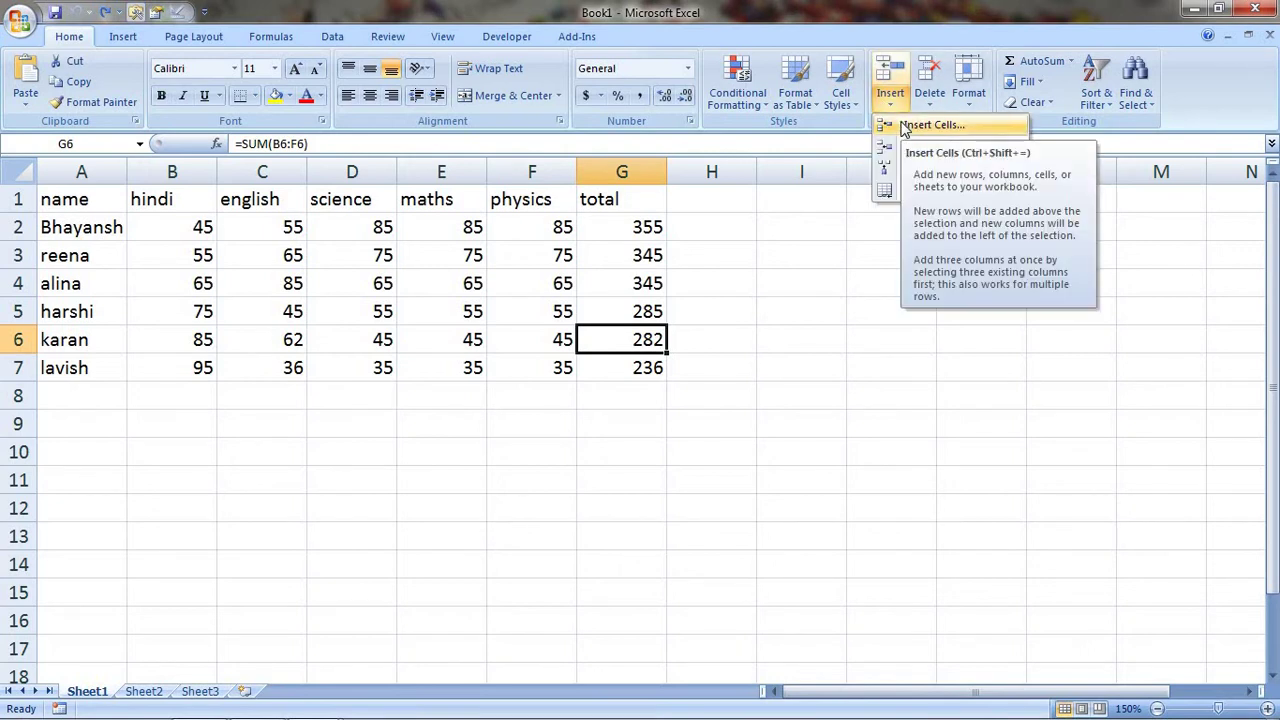
{"action": "left_click", "coordinate": [920, 125]}
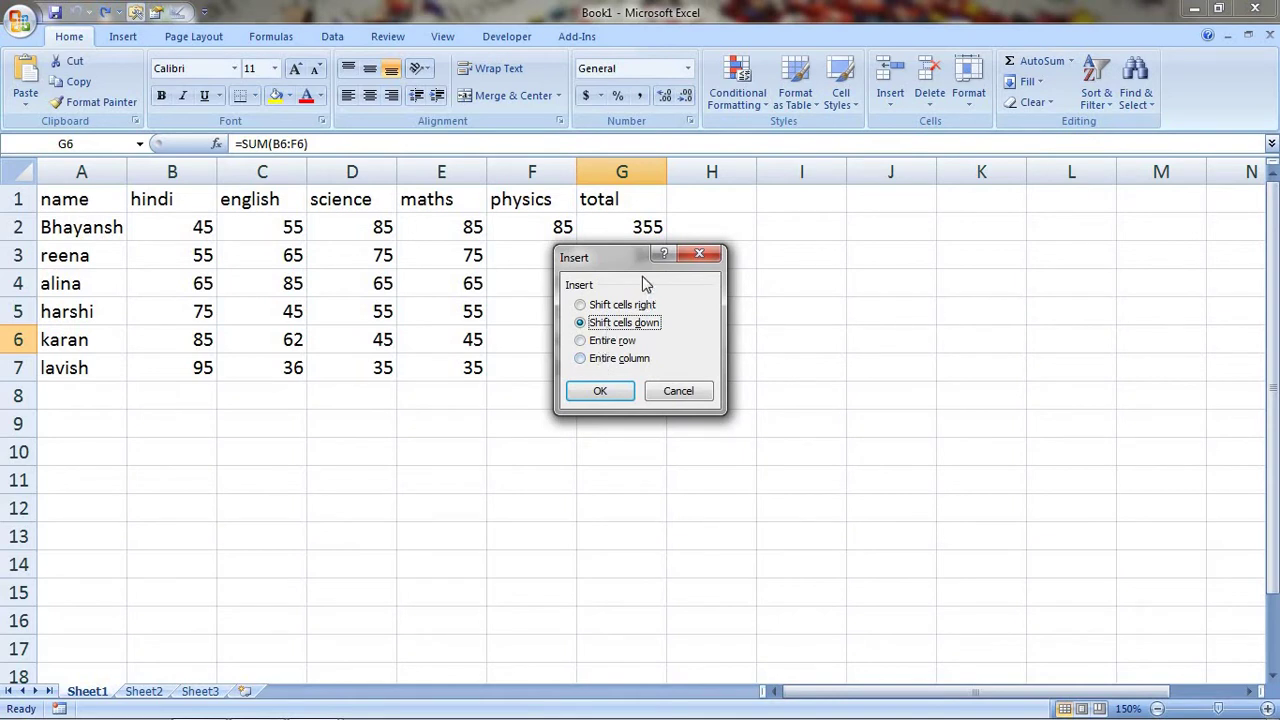
{"action": "left_click_drag", "start_coordinate": [622, 252], "coordinate": [957, 291]}
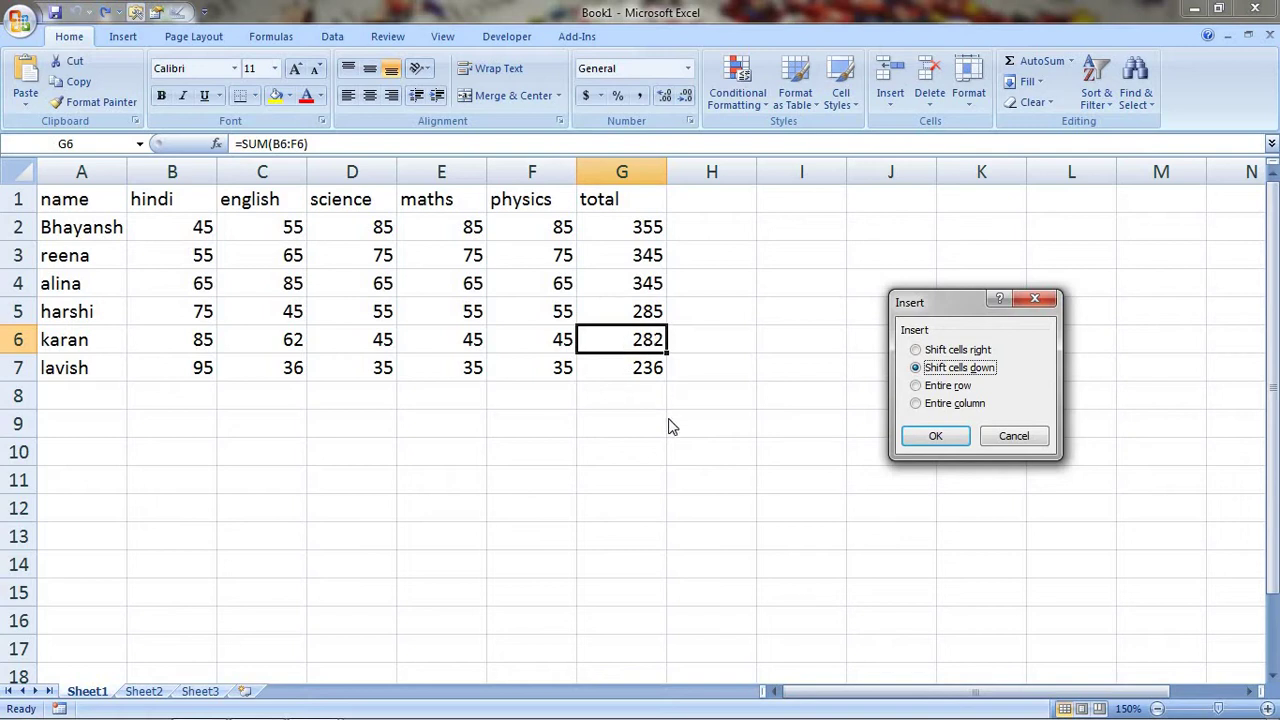
{"action": "left_click", "coordinate": [945, 444]}
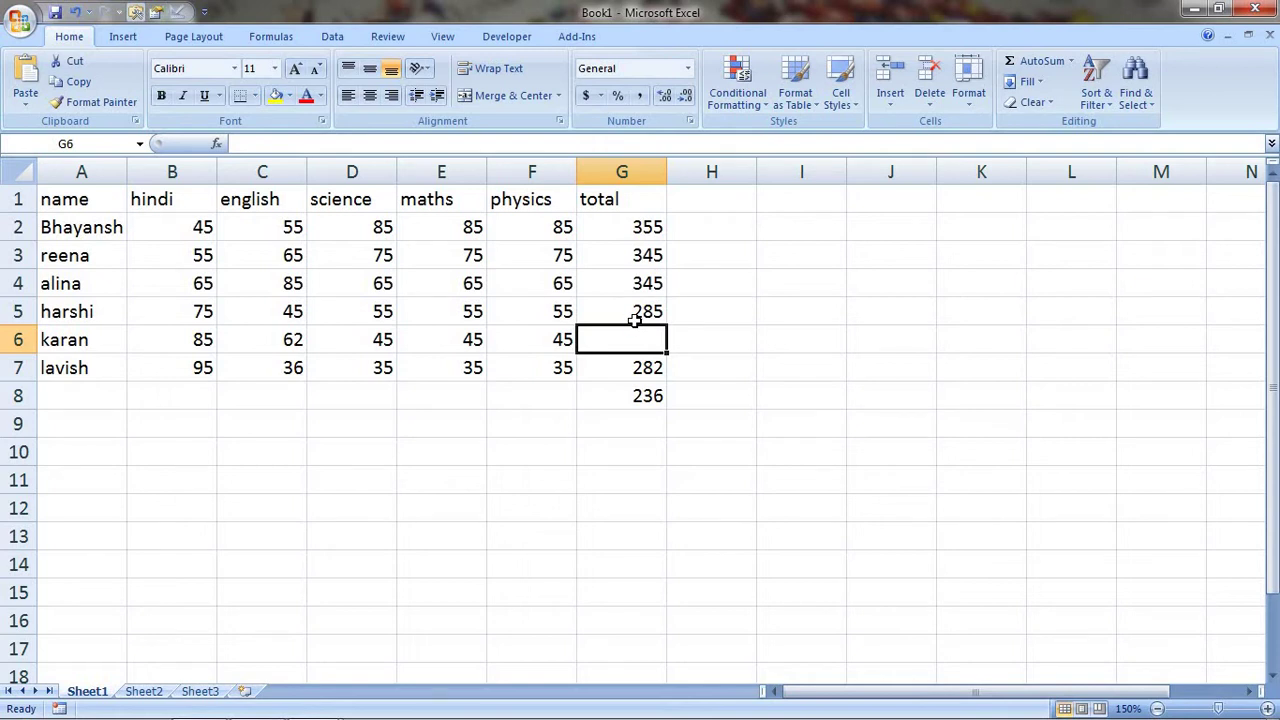
{"action": "key", "text": "ctrl+z"}
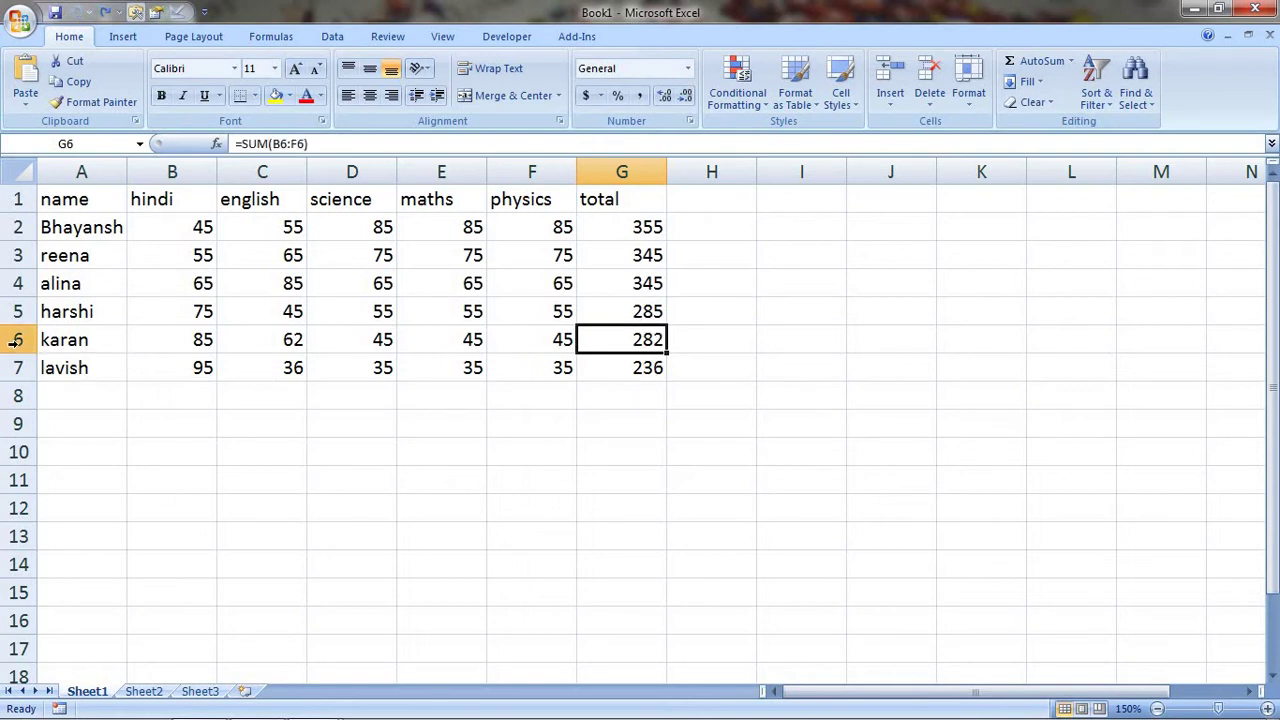
Insert a blank row above karan's row 6, then delete the empty row again
{"action": "left_click", "coordinate": [16, 340]}
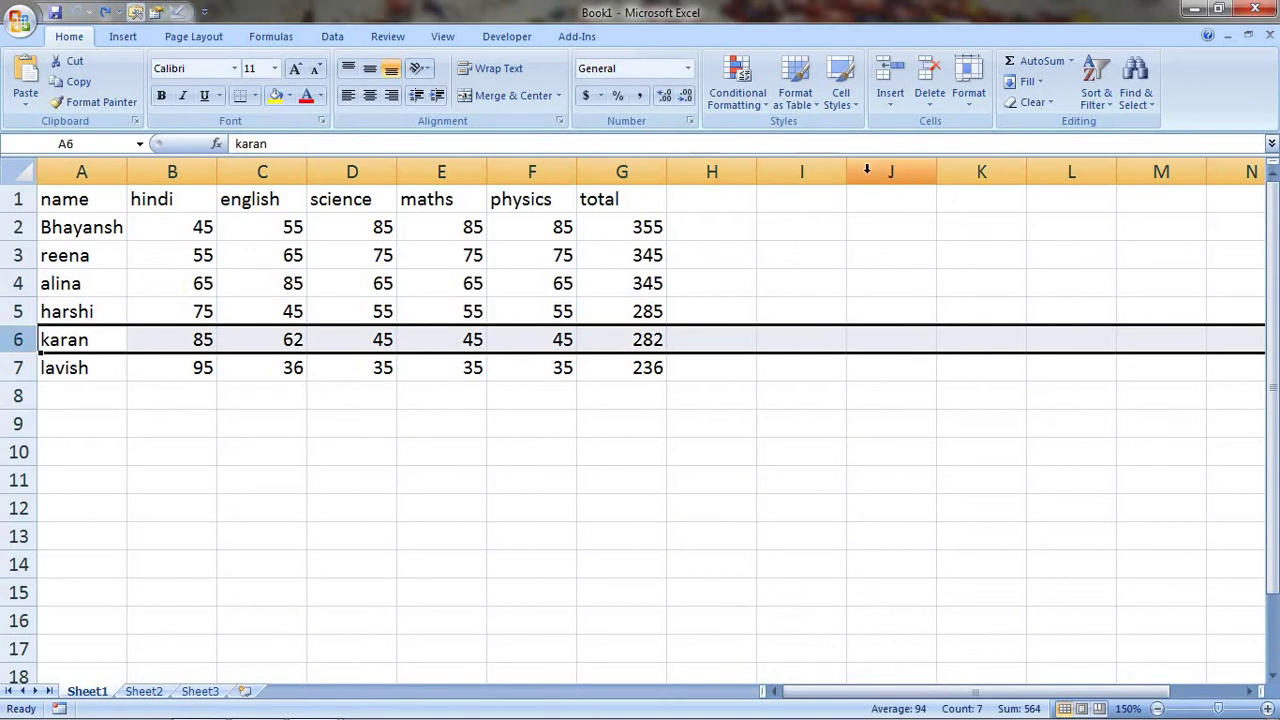
{"action": "left_click", "coordinate": [891, 106]}
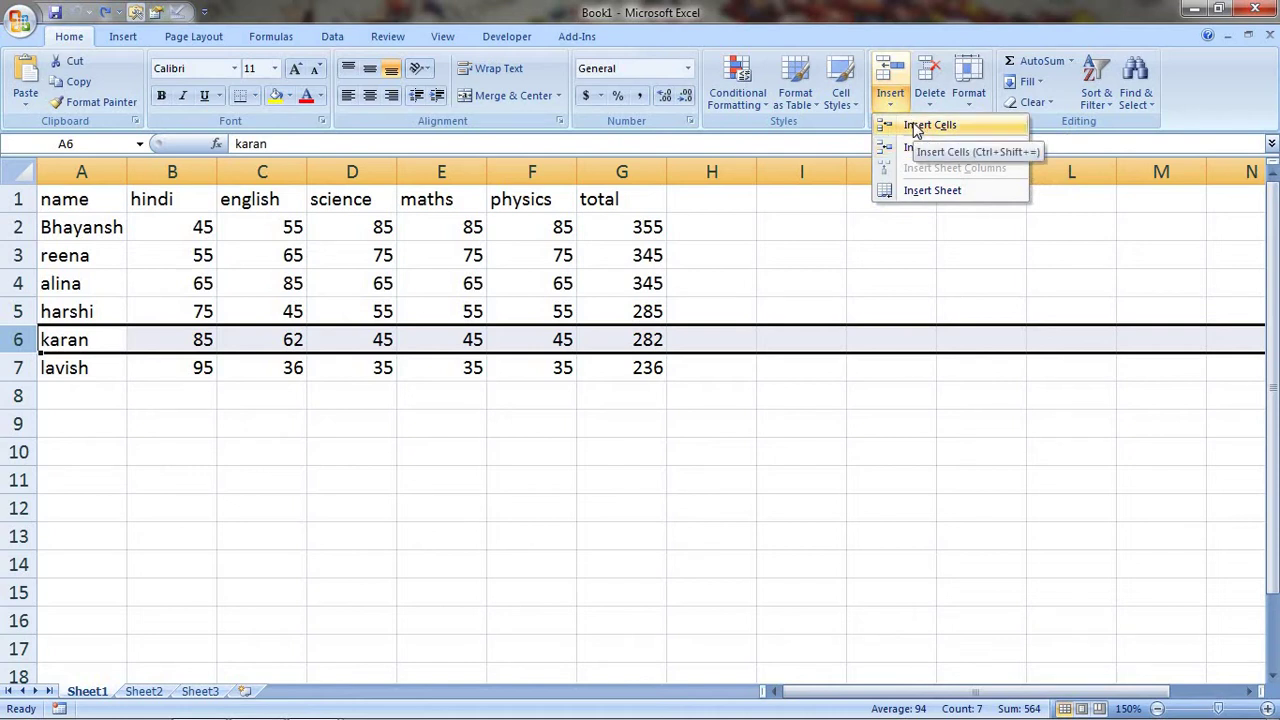
{"action": "left_click", "coordinate": [915, 126]}
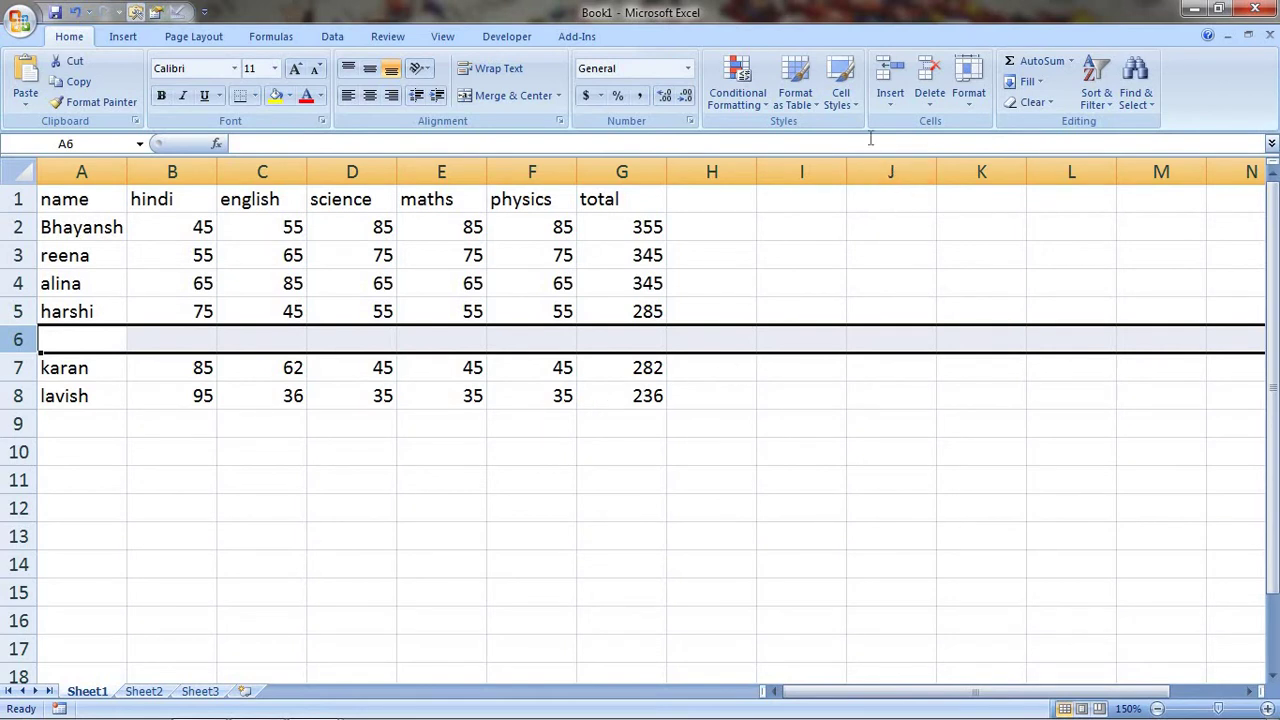
{"action": "left_click", "coordinate": [929, 100]}
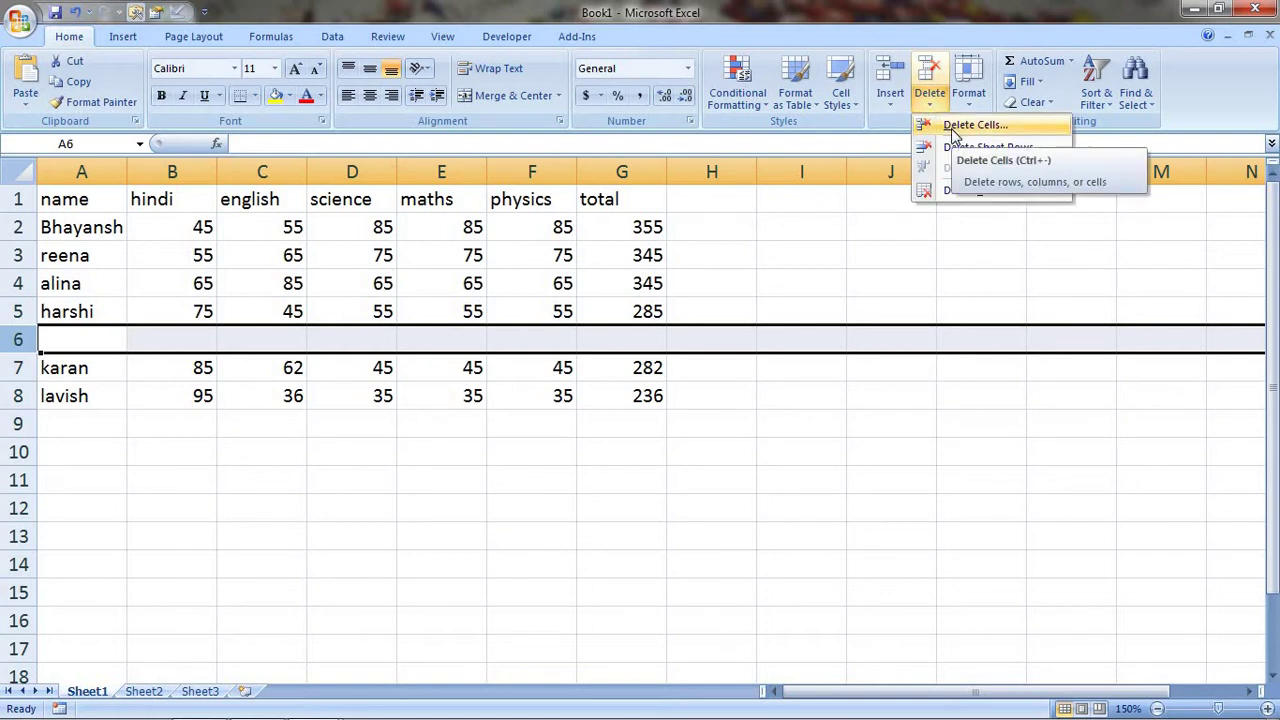
{"action": "left_click", "coordinate": [954, 128]}
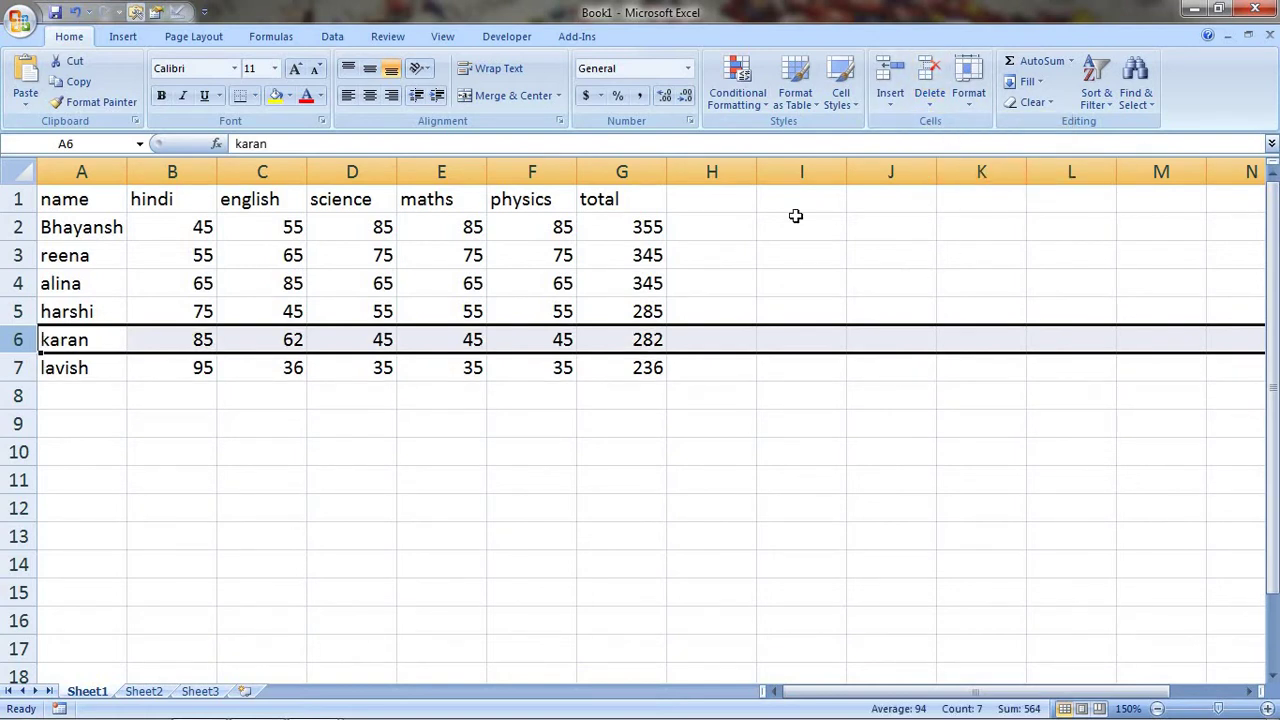
{"action": "left_click", "coordinate": [457, 529]}
Twice insert a blank row above karan from cell A6 and undo each insertion
{"action": "left_click", "coordinate": [74, 333]}
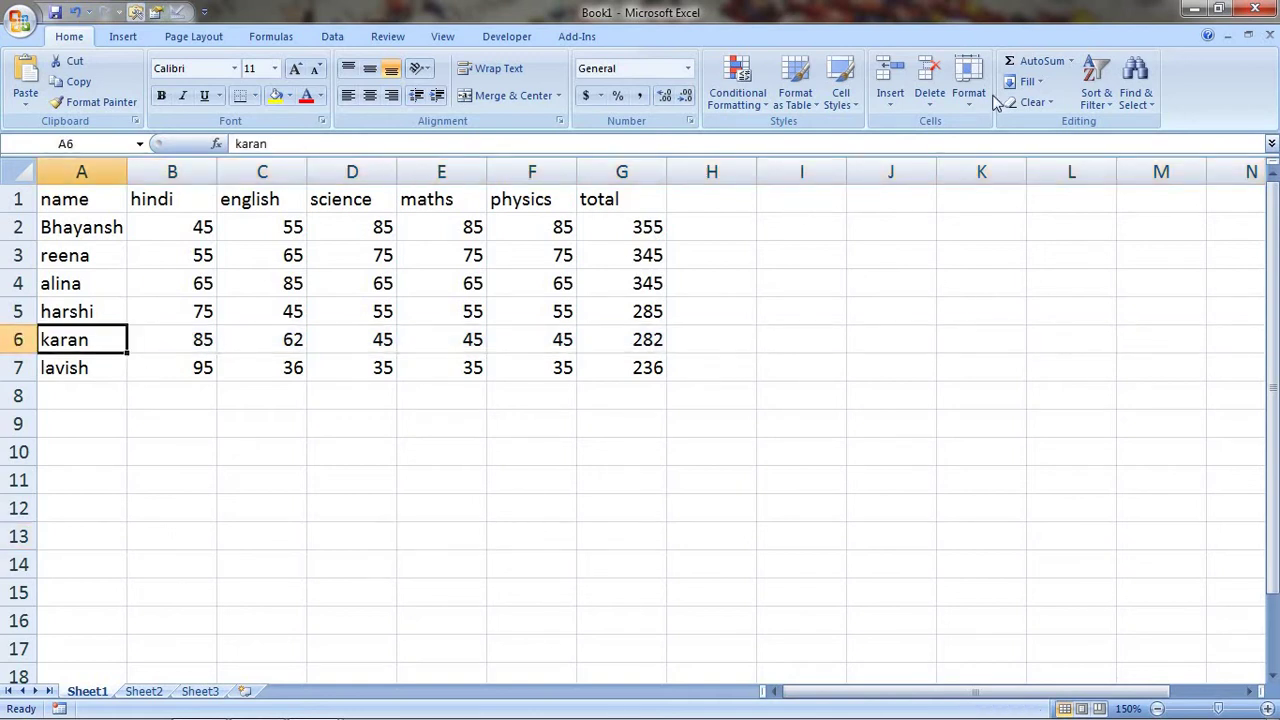
{"action": "left_click", "coordinate": [890, 95]}
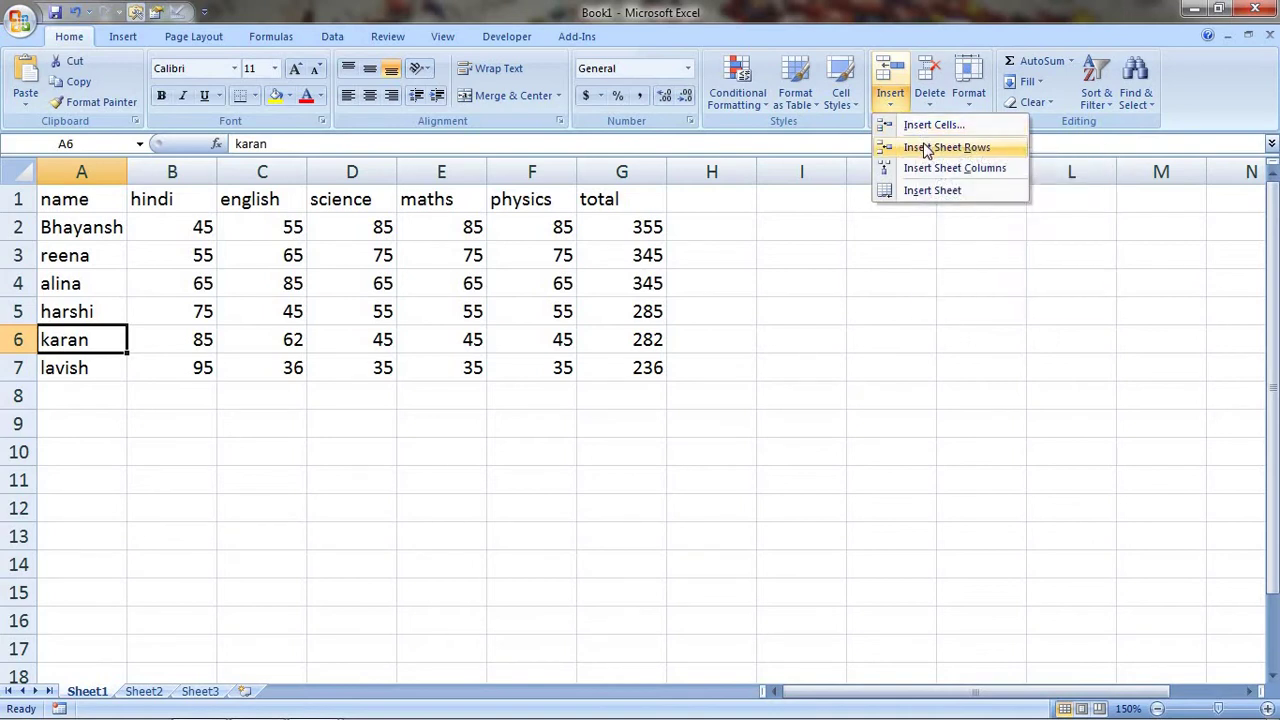
{"action": "left_click", "coordinate": [926, 150]}
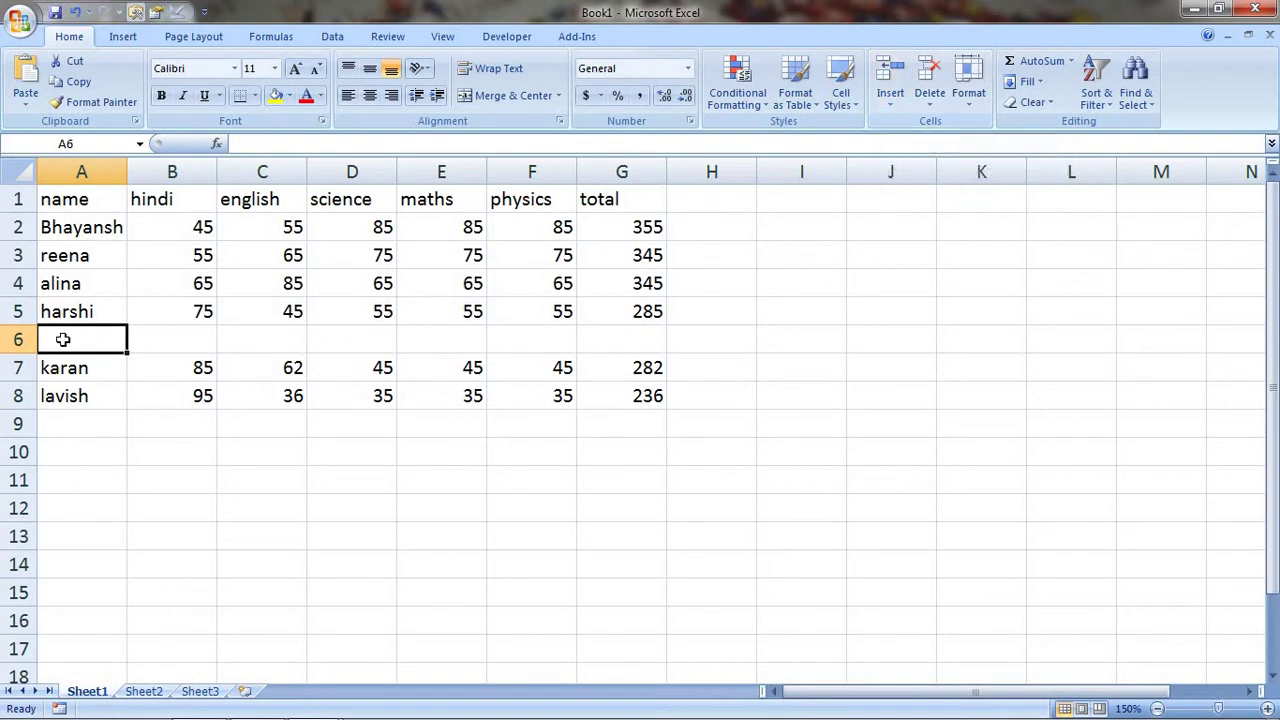
{"action": "left_click", "coordinate": [18, 311]}
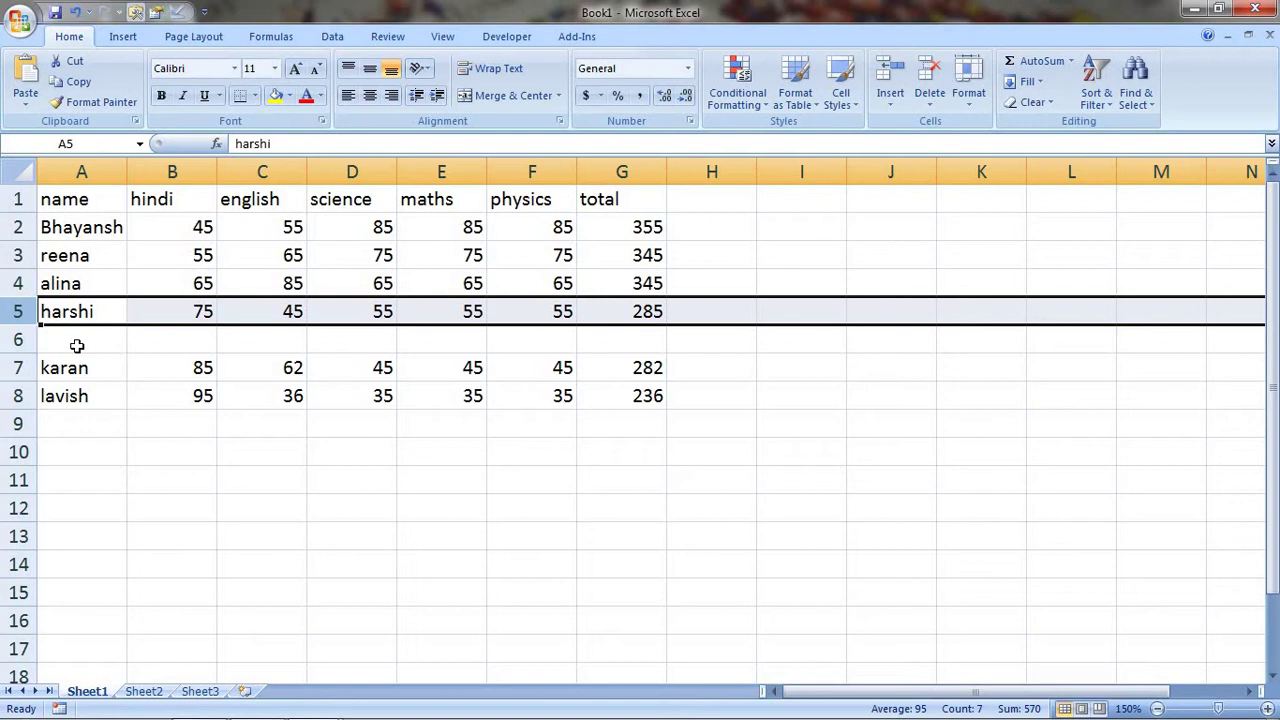
{"action": "left_click", "coordinate": [891, 105]}
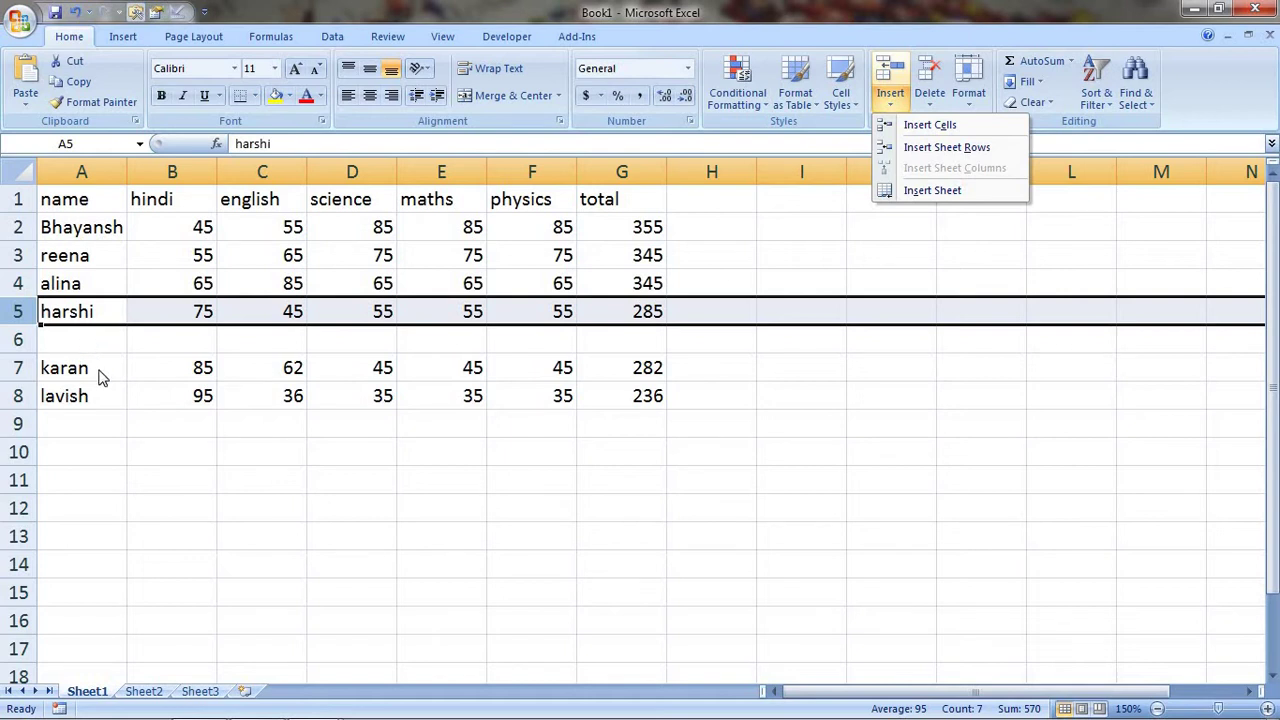
{"action": "left_click", "coordinate": [360, 468]}
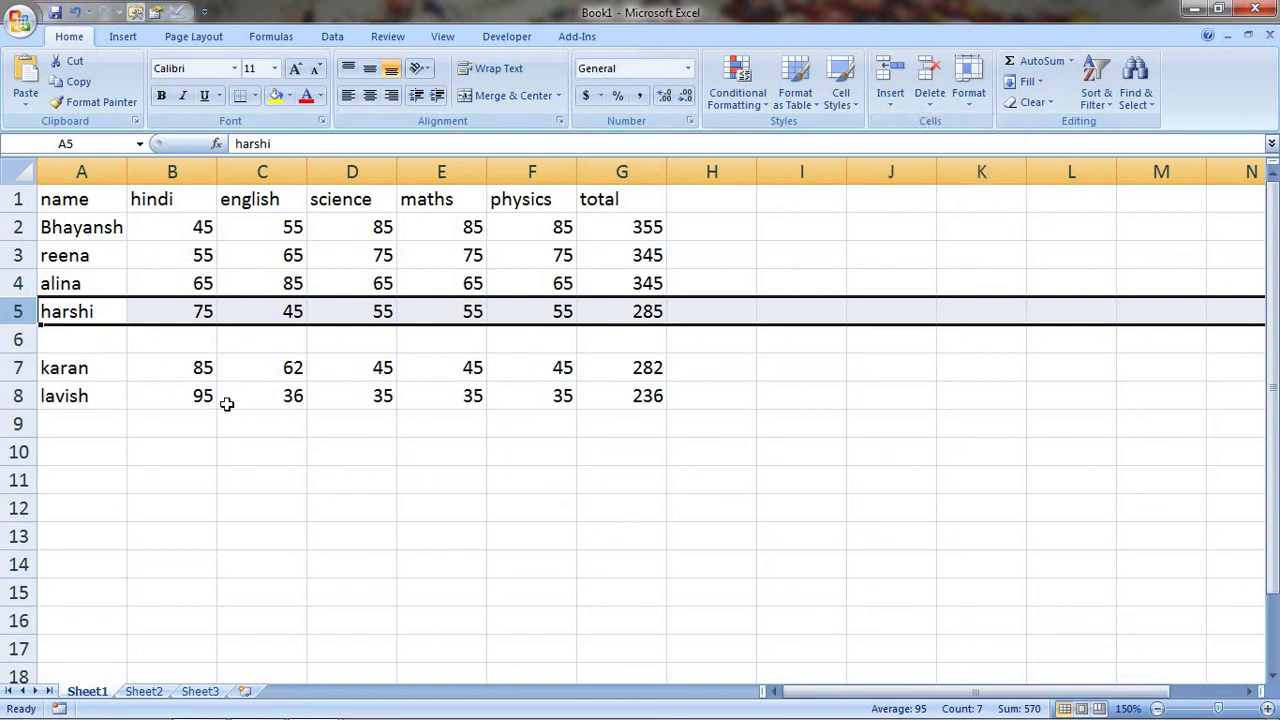
{"action": "left_click", "coordinate": [111, 351]}
{"action": "left_click", "coordinate": [84, 370]}
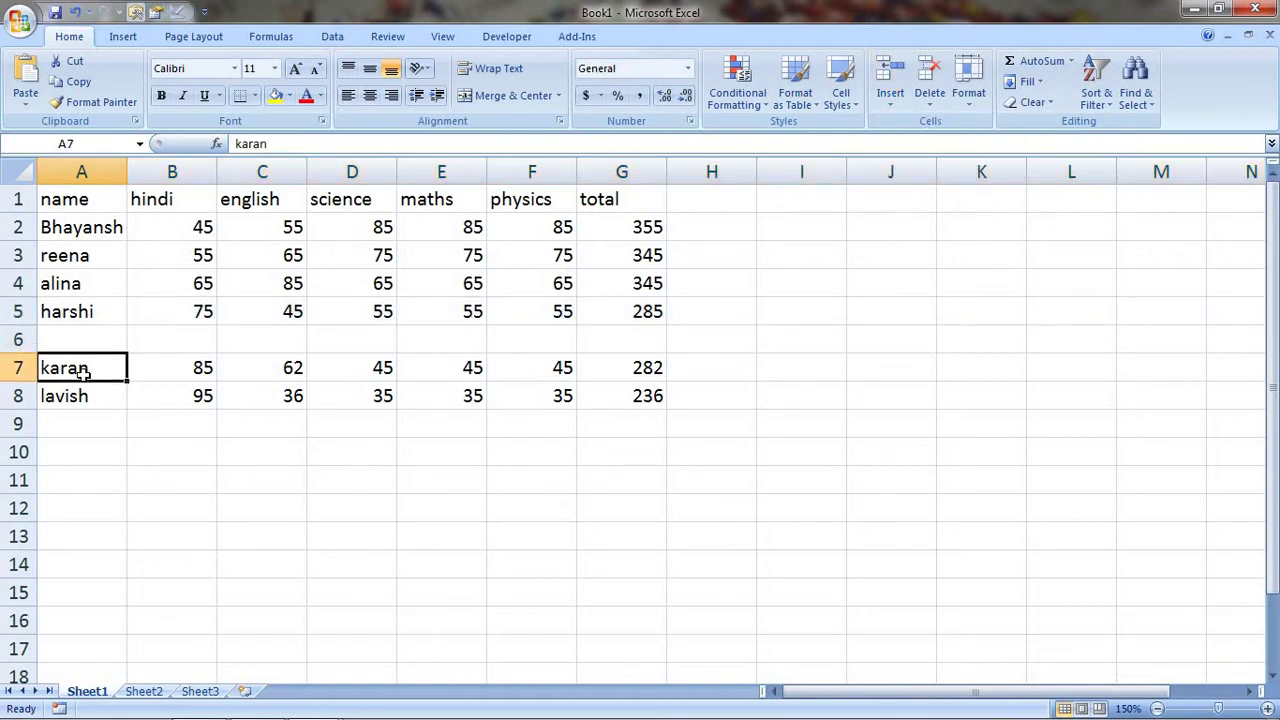
{"action": "key", "text": "ctrl+z"}
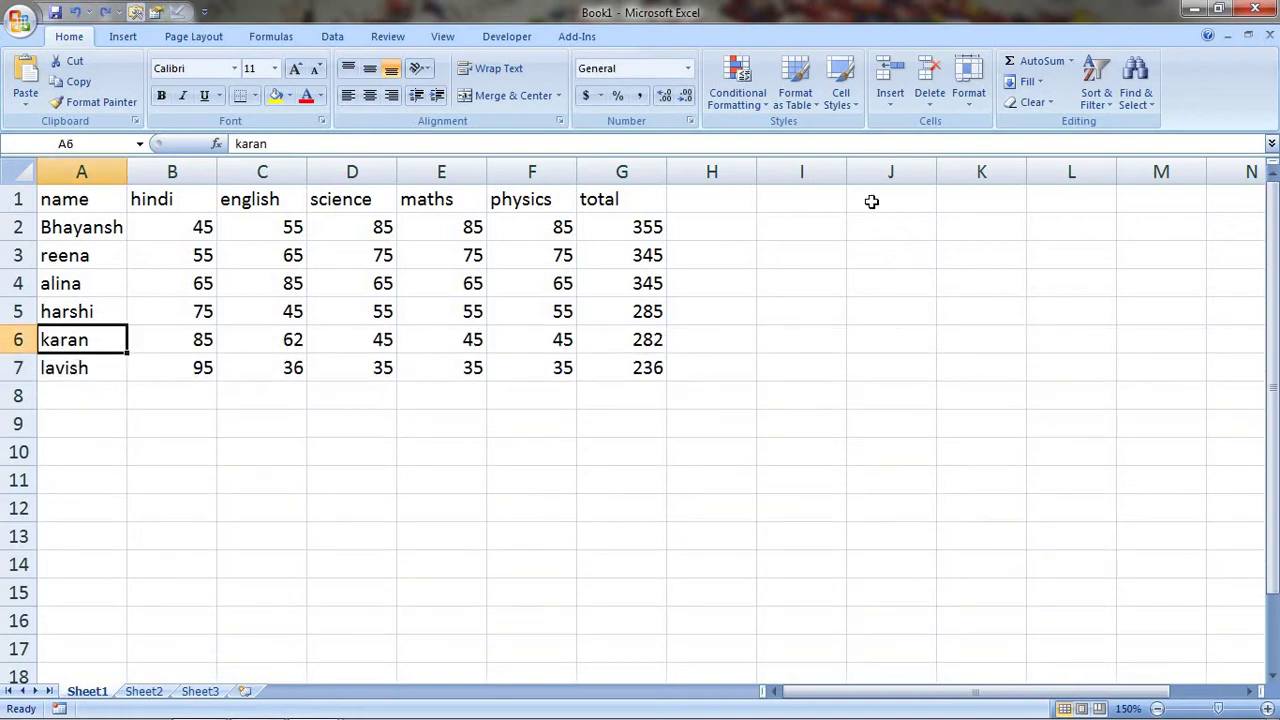
{"action": "left_click", "coordinate": [897, 100]}
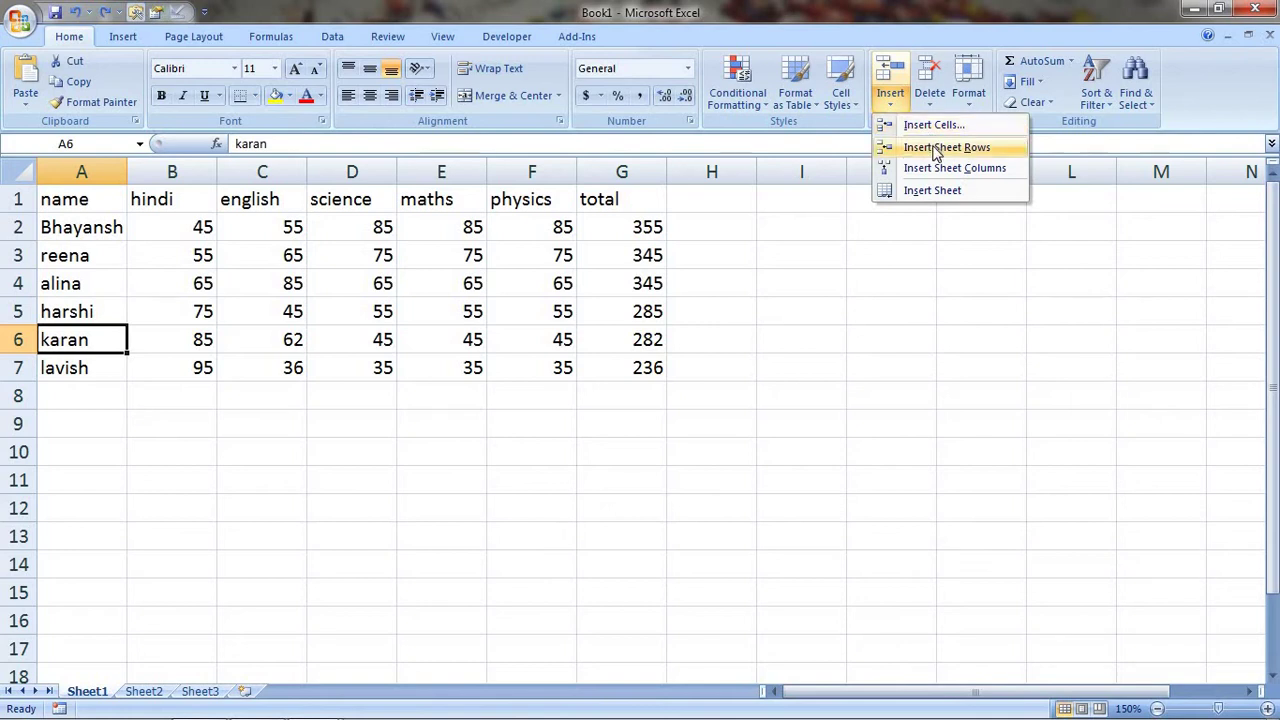
{"action": "left_click", "coordinate": [938, 150]}
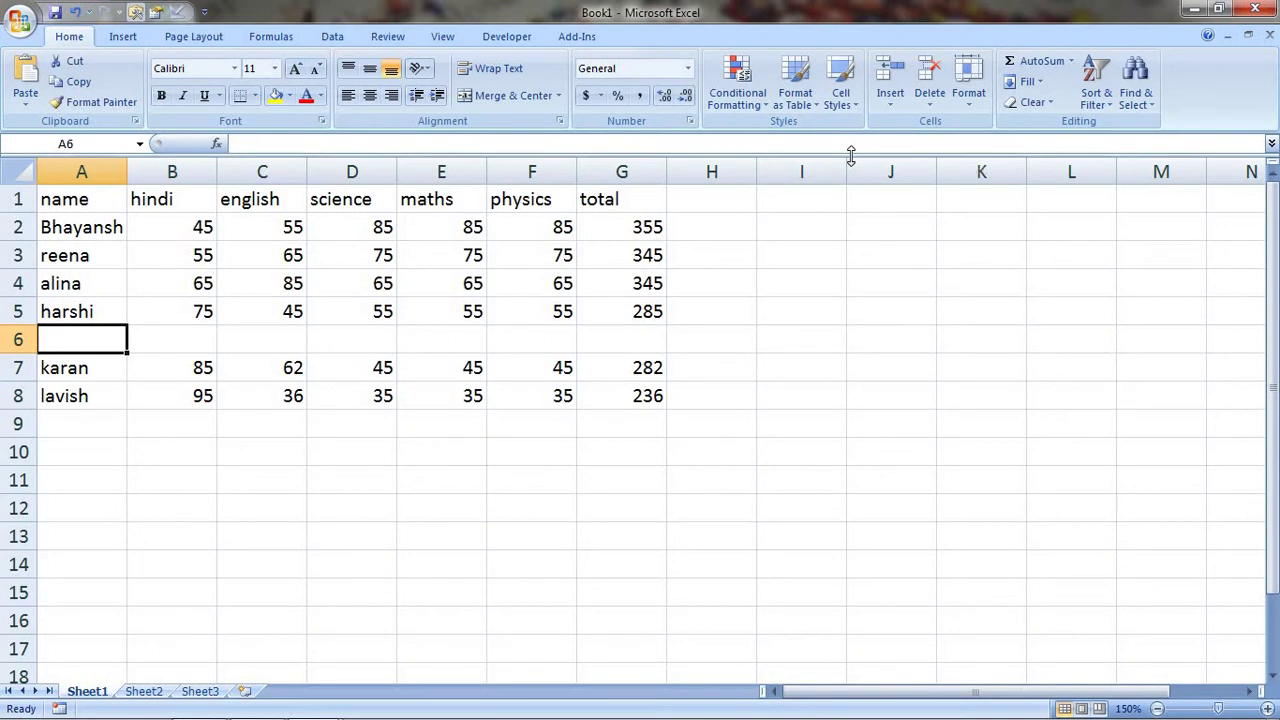
{"action": "key", "text": "ctrl+z"}
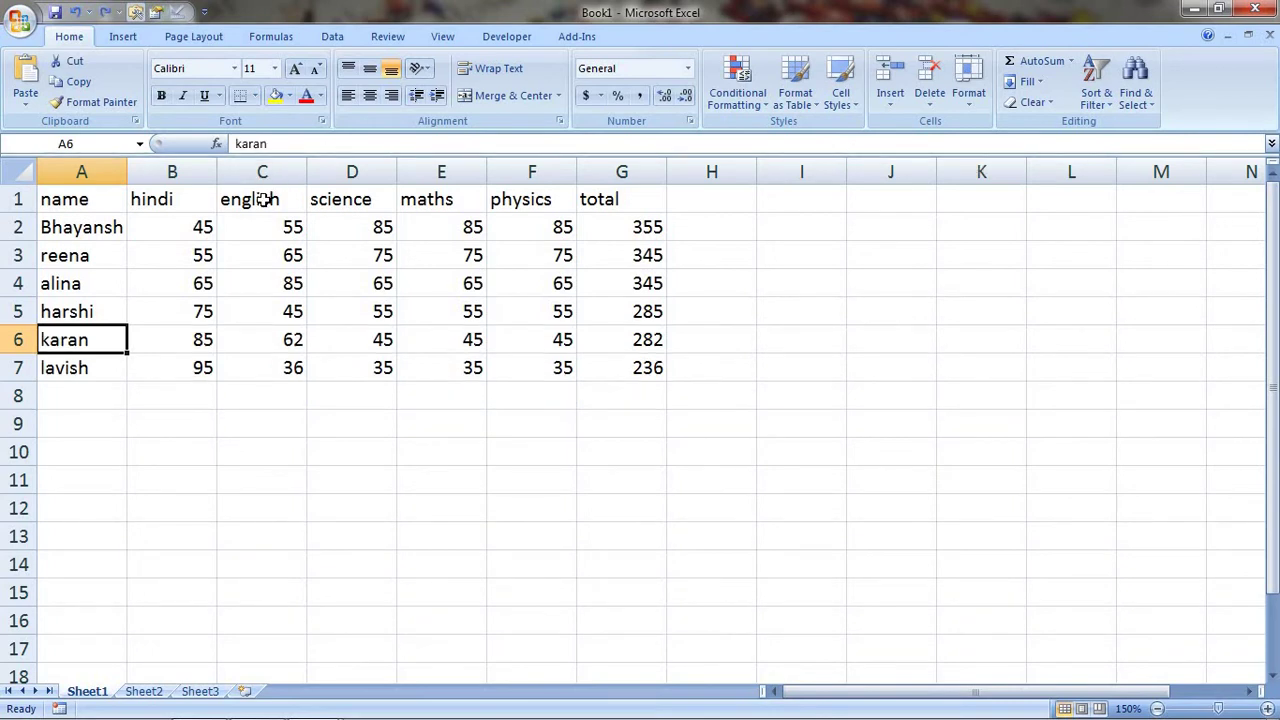
Insert a blank column before english in column C, then delete that empty column
{"action": "left_click", "coordinate": [282, 164]}
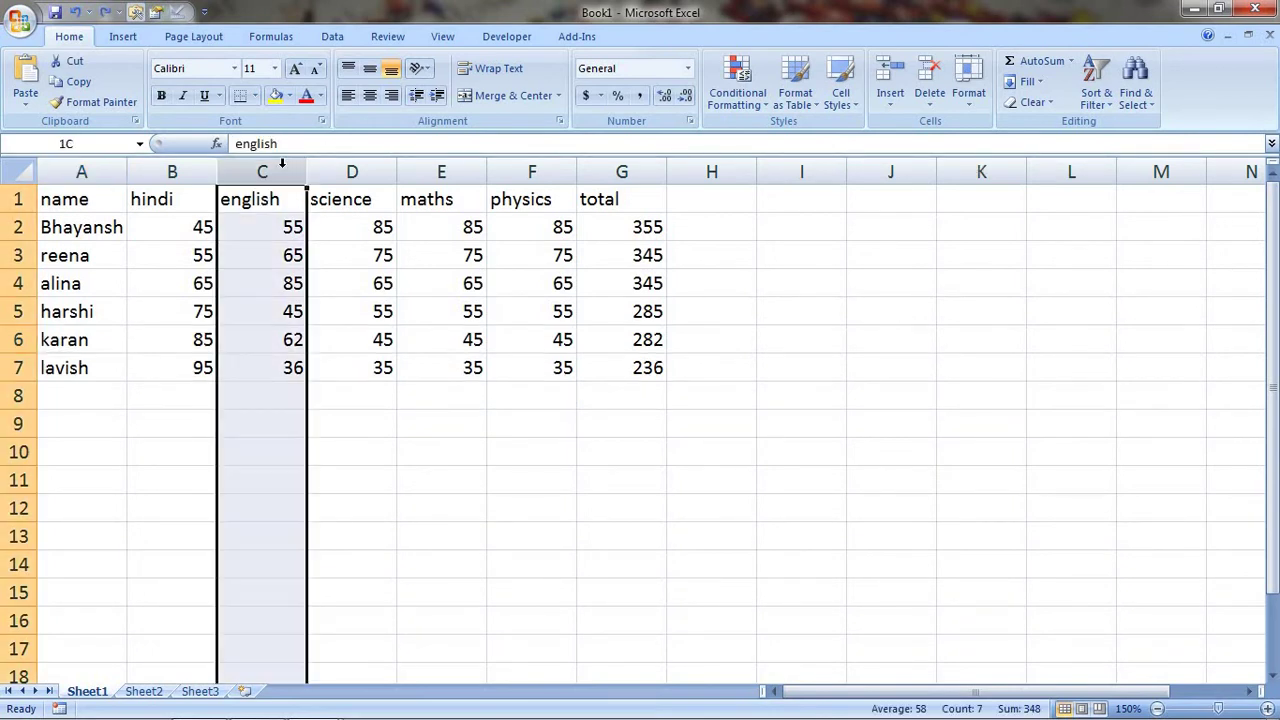
{"action": "left_click", "coordinate": [891, 104]}
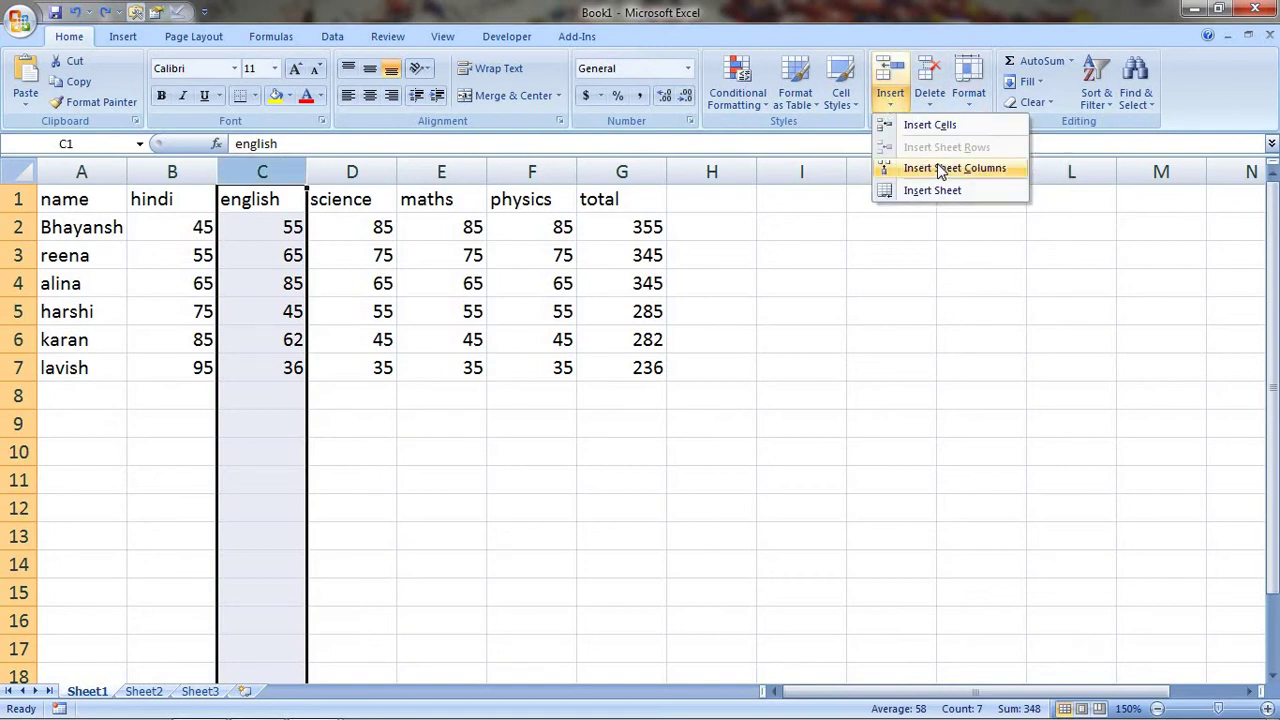
{"action": "left_click", "coordinate": [937, 168]}
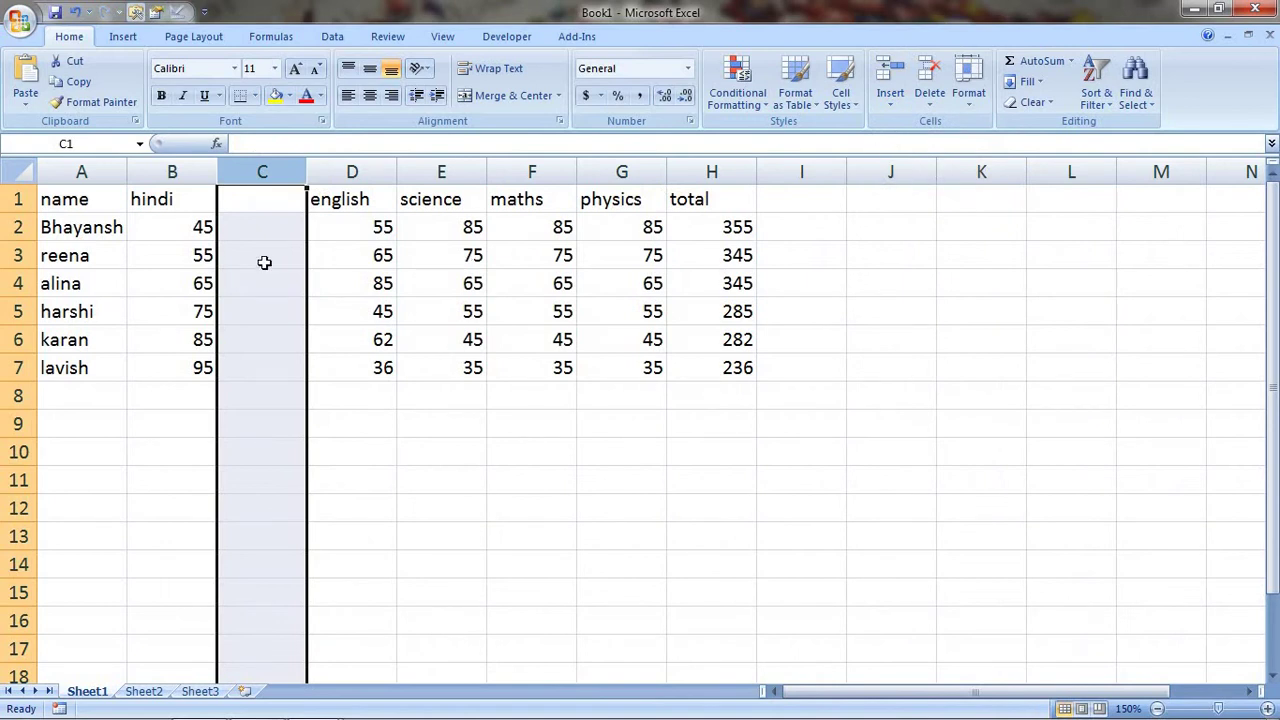
{"action": "left_click", "coordinate": [891, 105]}
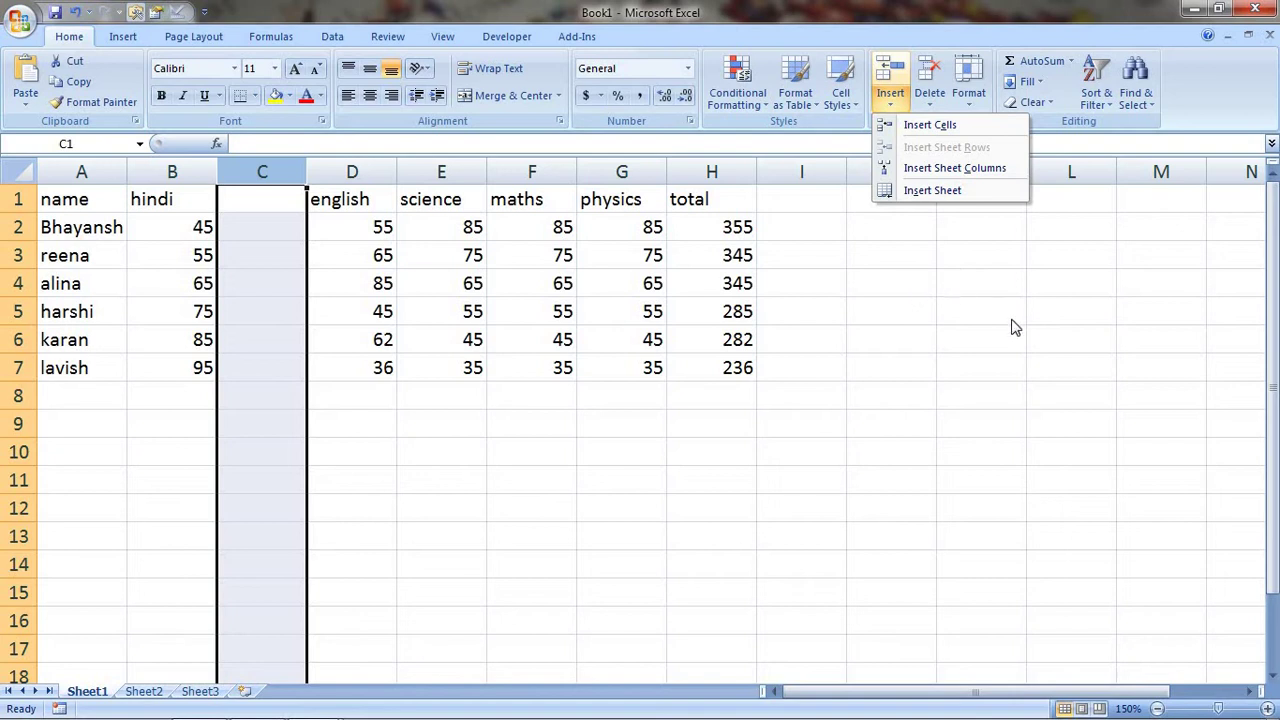
{"action": "left_click", "coordinate": [1070, 342]}
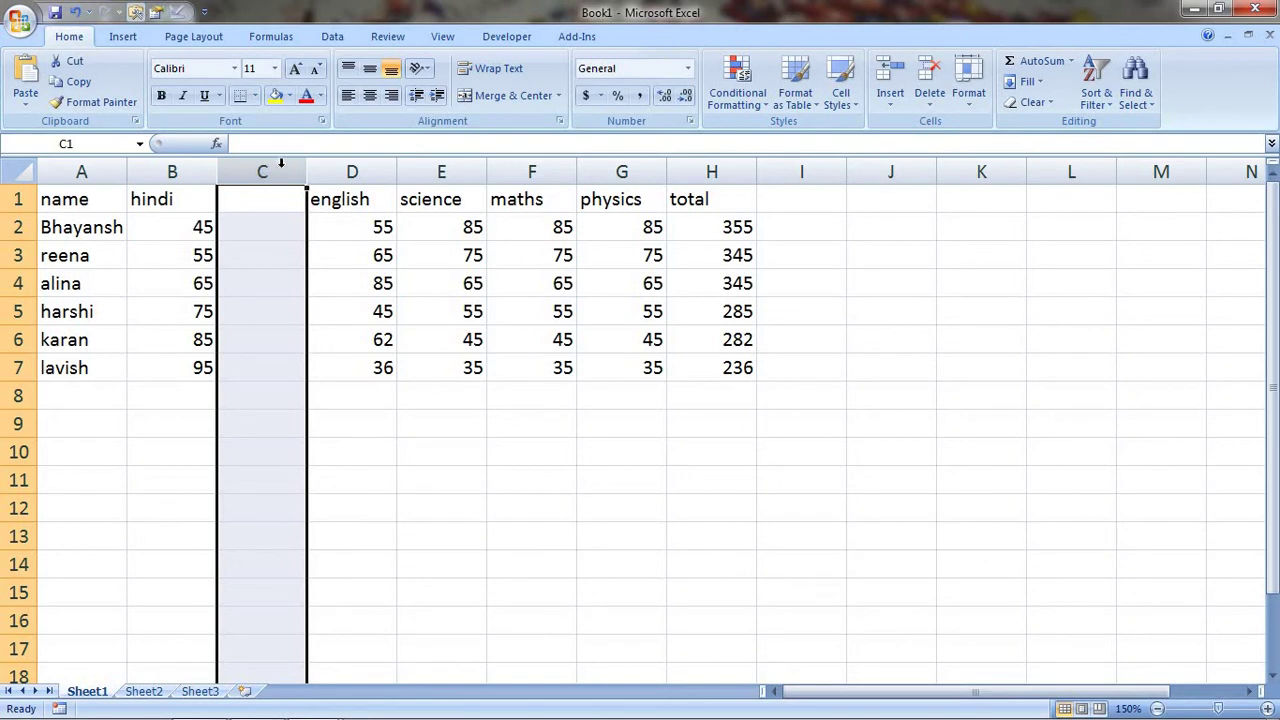
{"action": "left_click", "coordinate": [929, 104]}
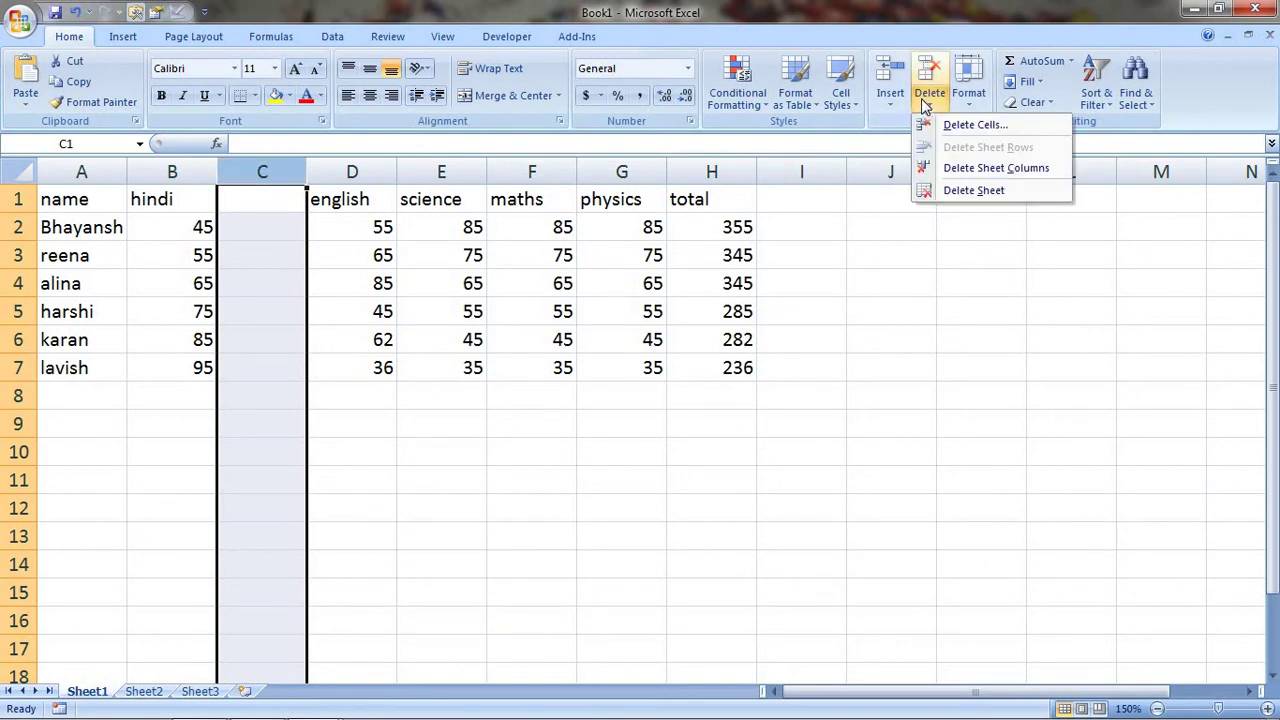
{"action": "left_click", "coordinate": [968, 164]}
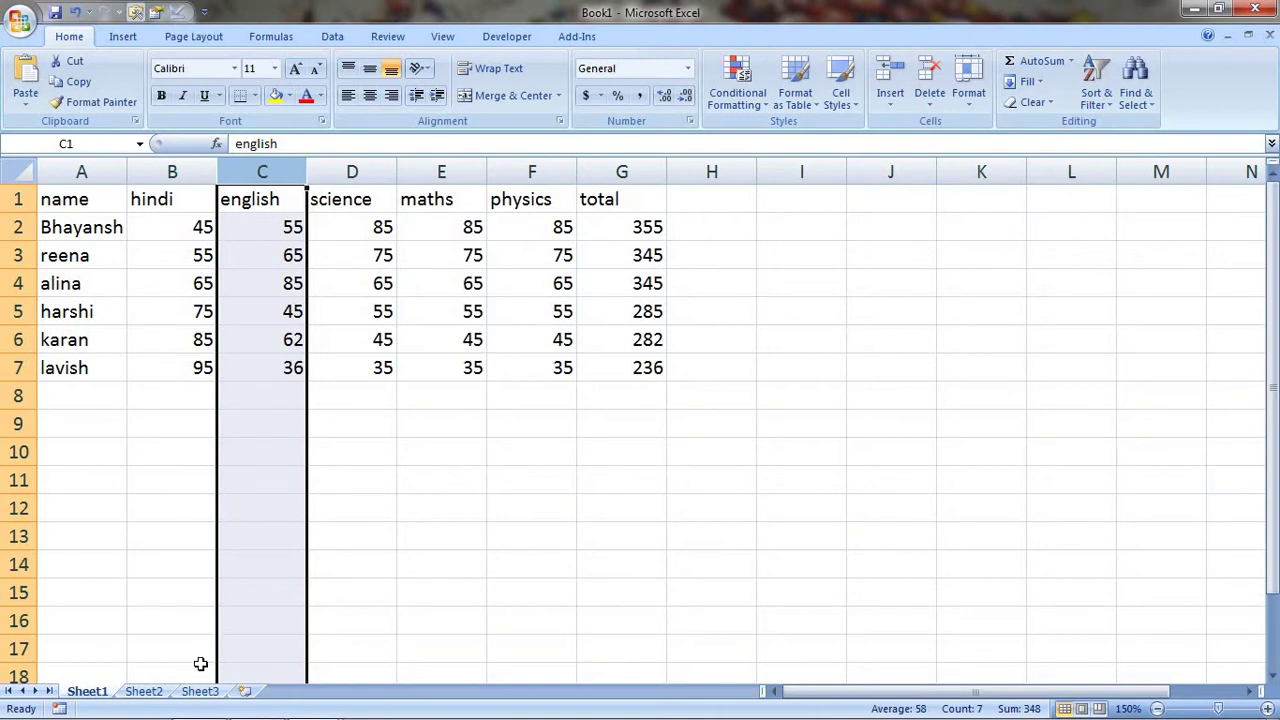
Add a new blank worksheet Sheet4 and return to the marks table on Sheet1
{"action": "left_click", "coordinate": [246, 696]}
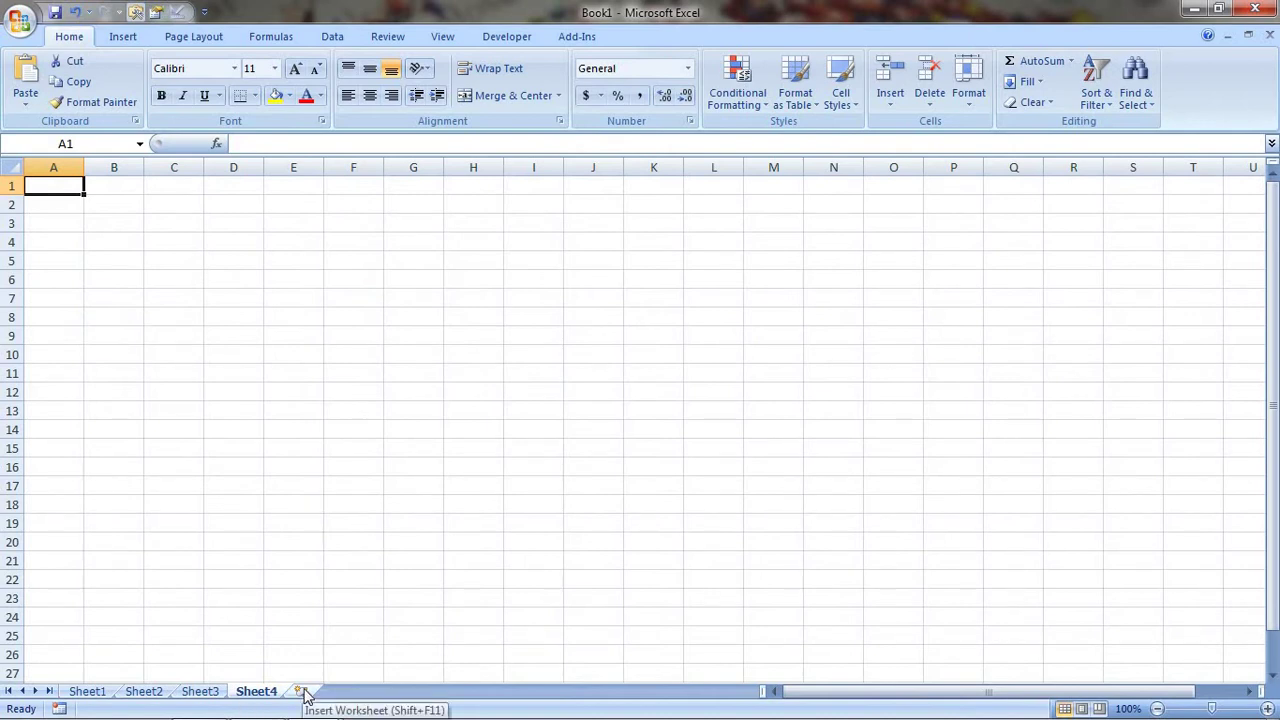
{"action": "left_click", "coordinate": [208, 691]}
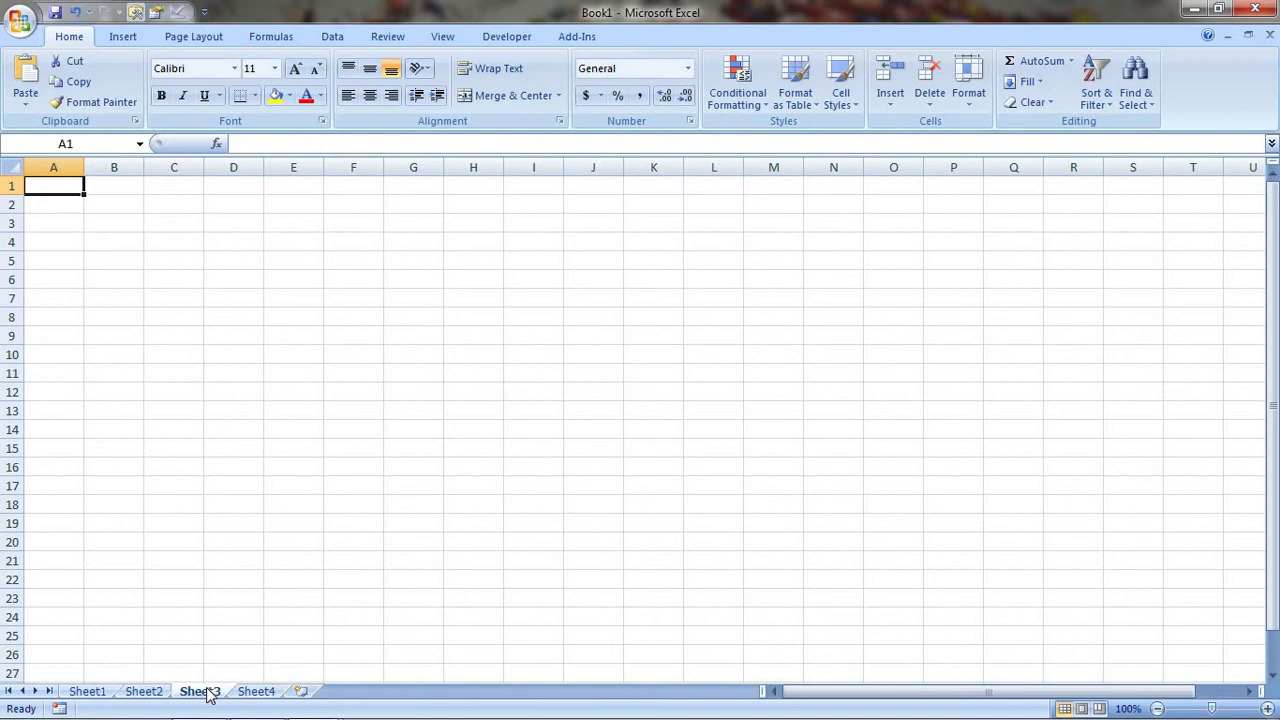
{"action": "left_click", "coordinate": [88, 691]}
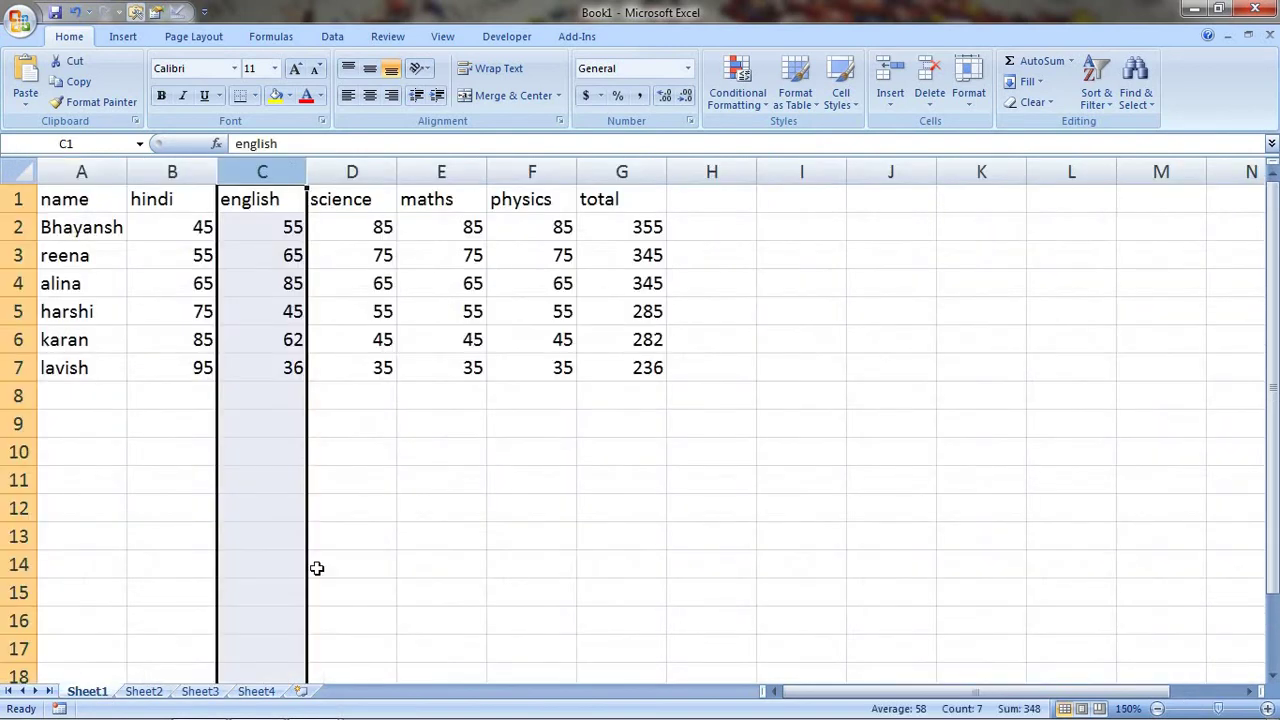
{"action": "left_click", "coordinate": [510, 506]}
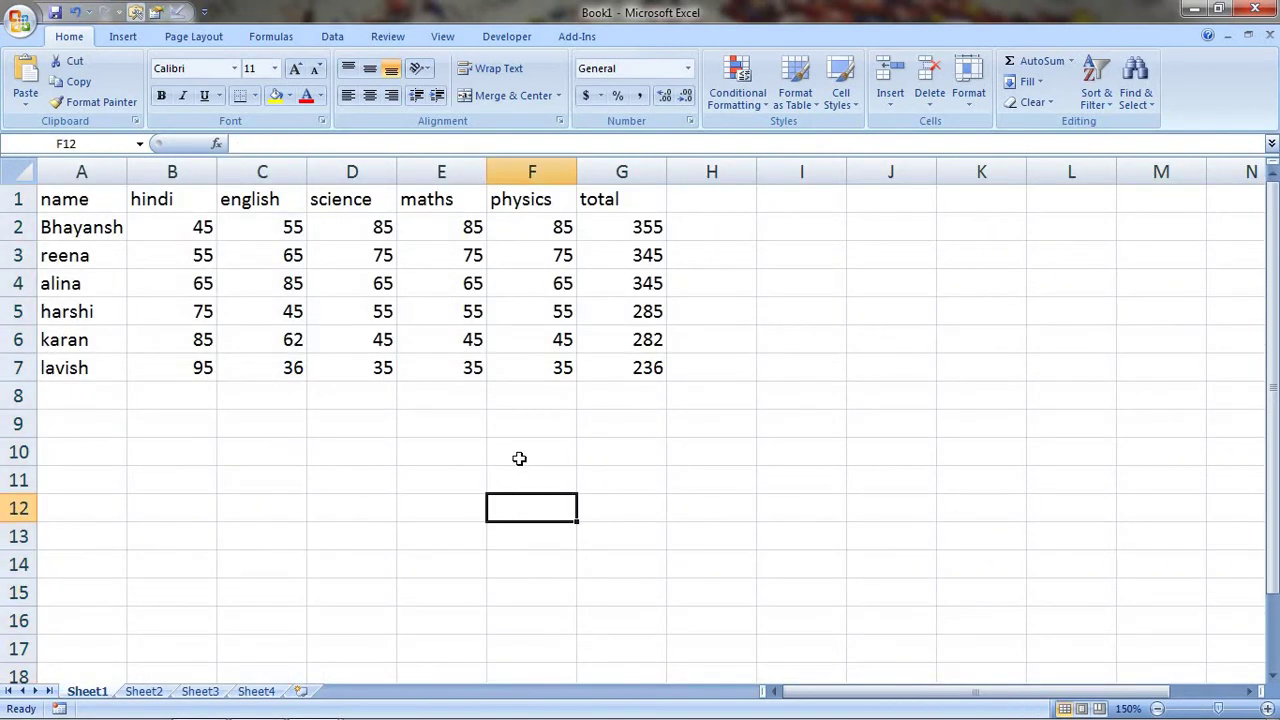
Insert another blank worksheet Sheet5 via Insert Sheet, then delete it with Delete Sheet
{"action": "left_click", "coordinate": [890, 98]}
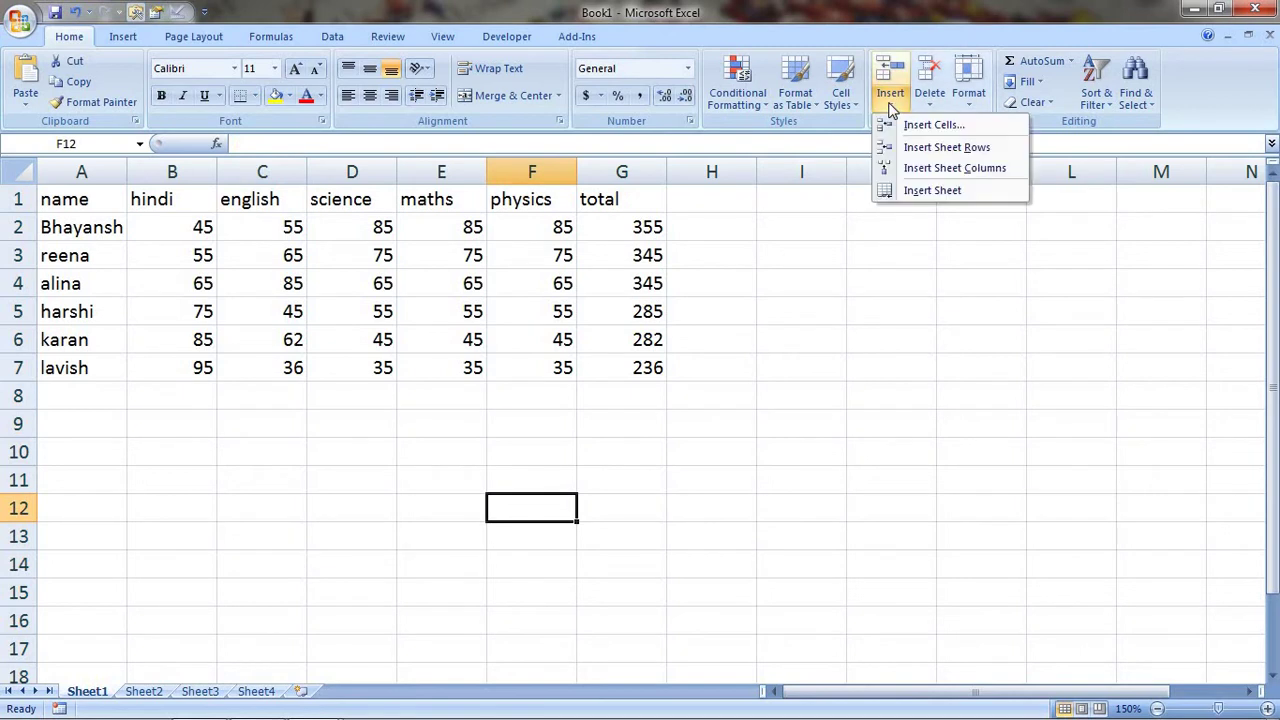
{"action": "left_click", "coordinate": [931, 192]}
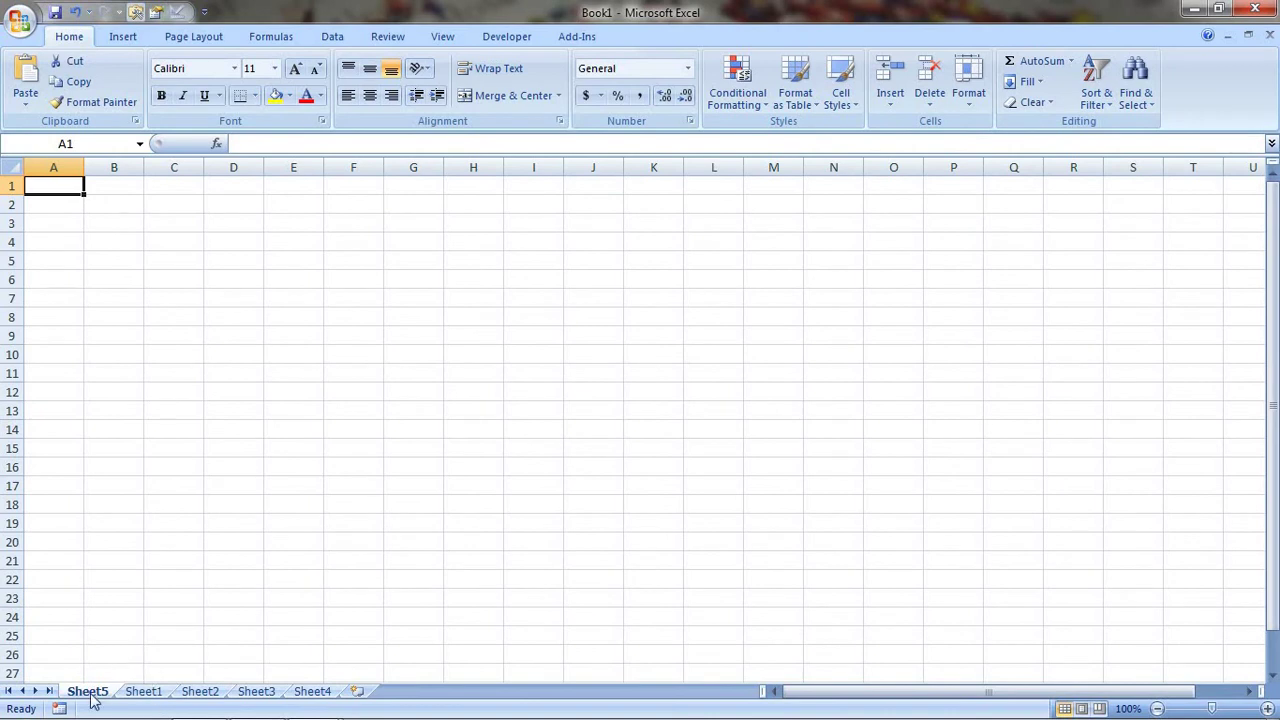
{"action": "left_click", "coordinate": [143, 693]}
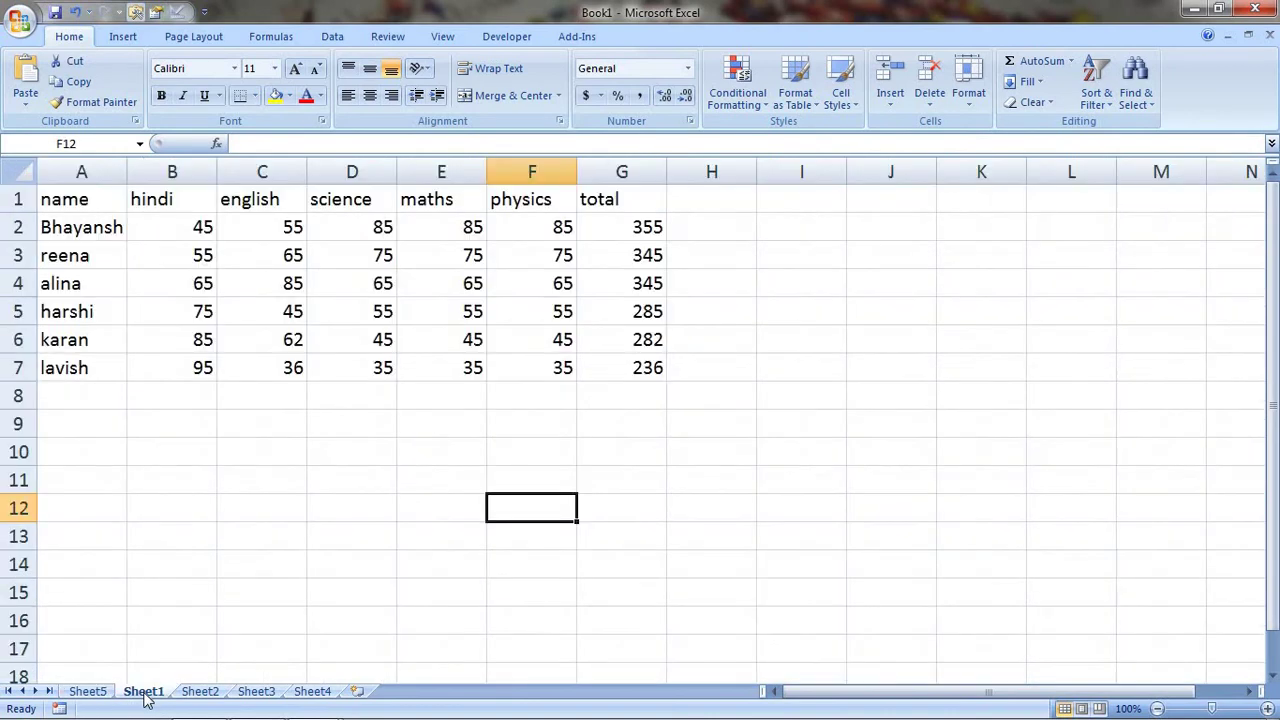
{"action": "scroll", "coordinate": [143, 697], "scroll_direction": "up", "scroll_amount": 3}
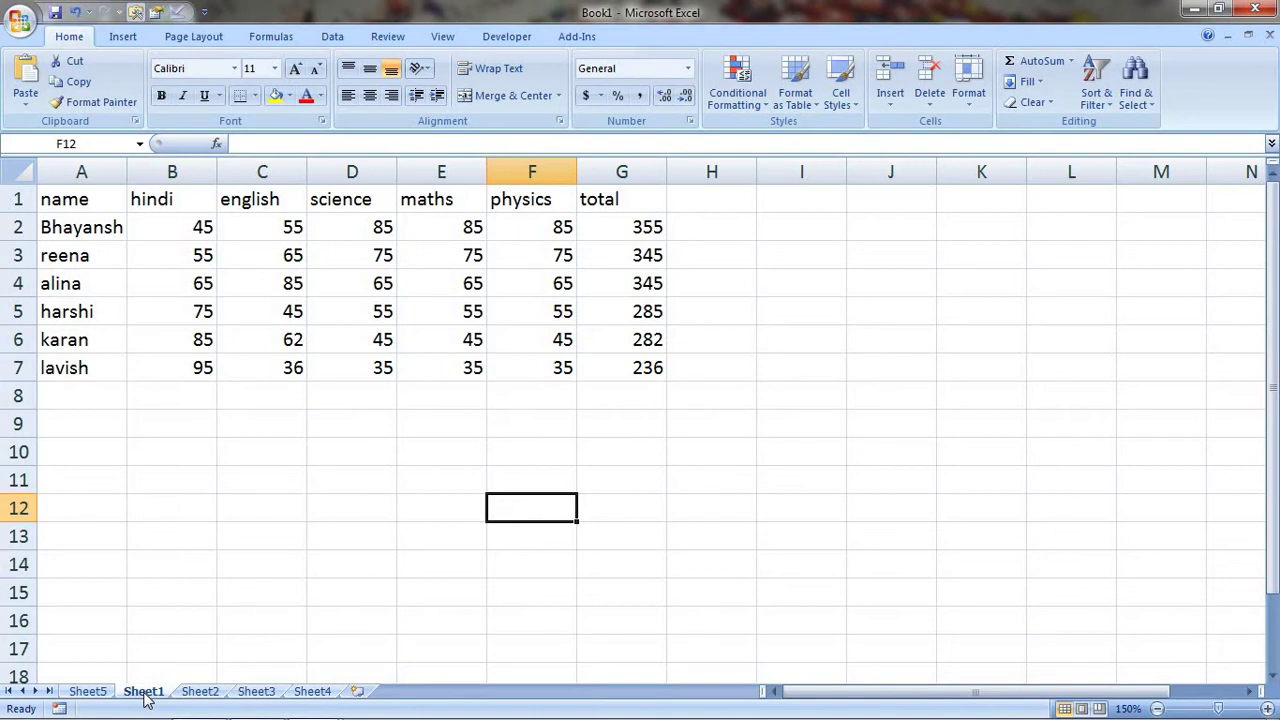
{"action": "left_click", "coordinate": [90, 692]}
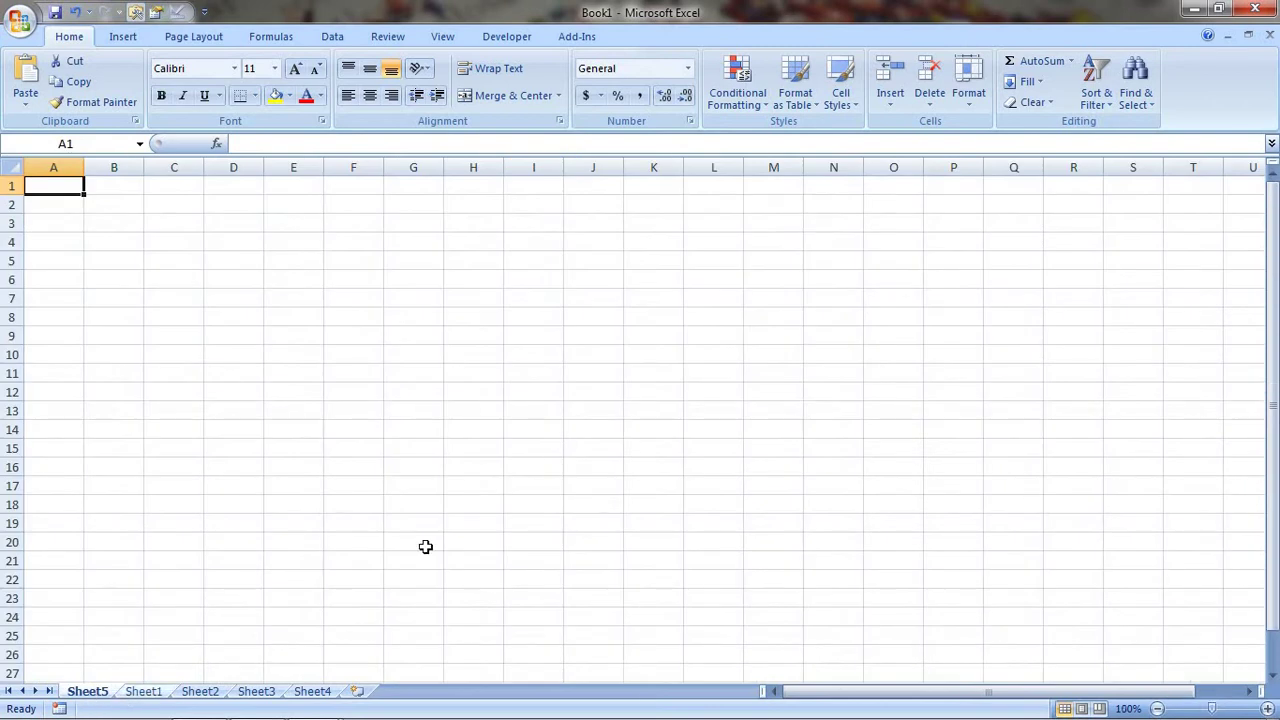
{"action": "left_click", "coordinate": [936, 107]}
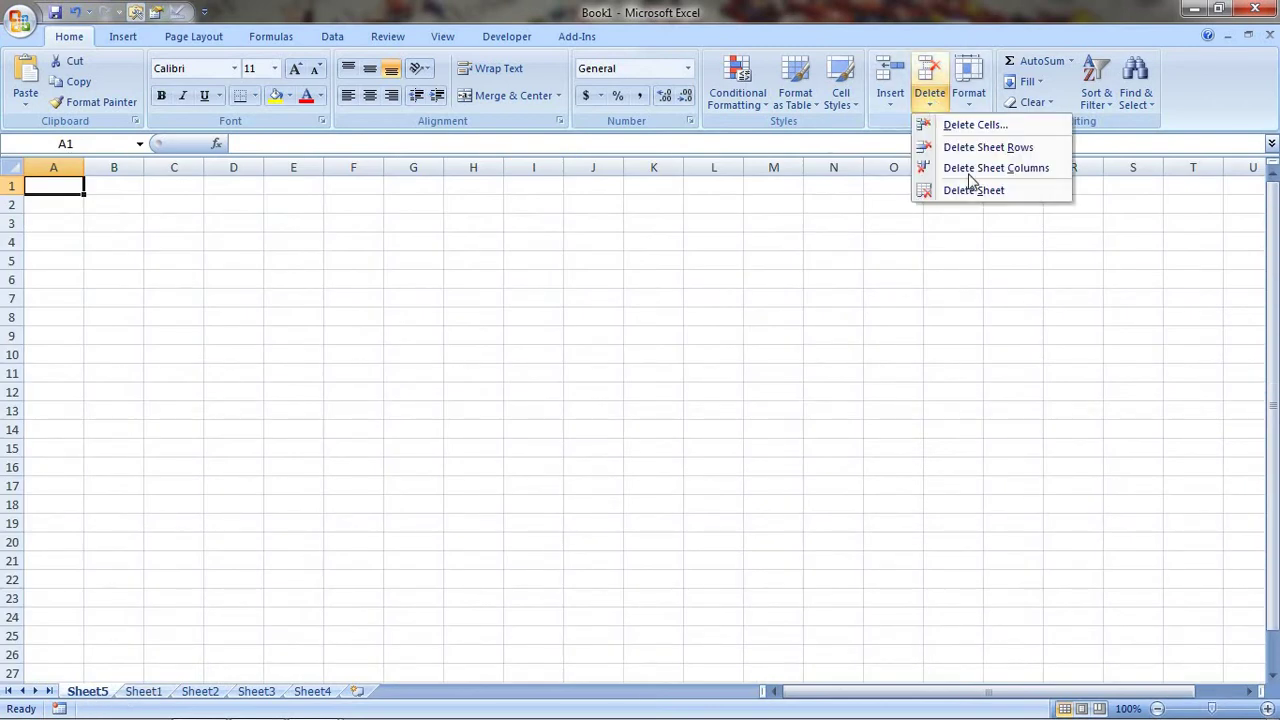
{"action": "left_click", "coordinate": [970, 188]}
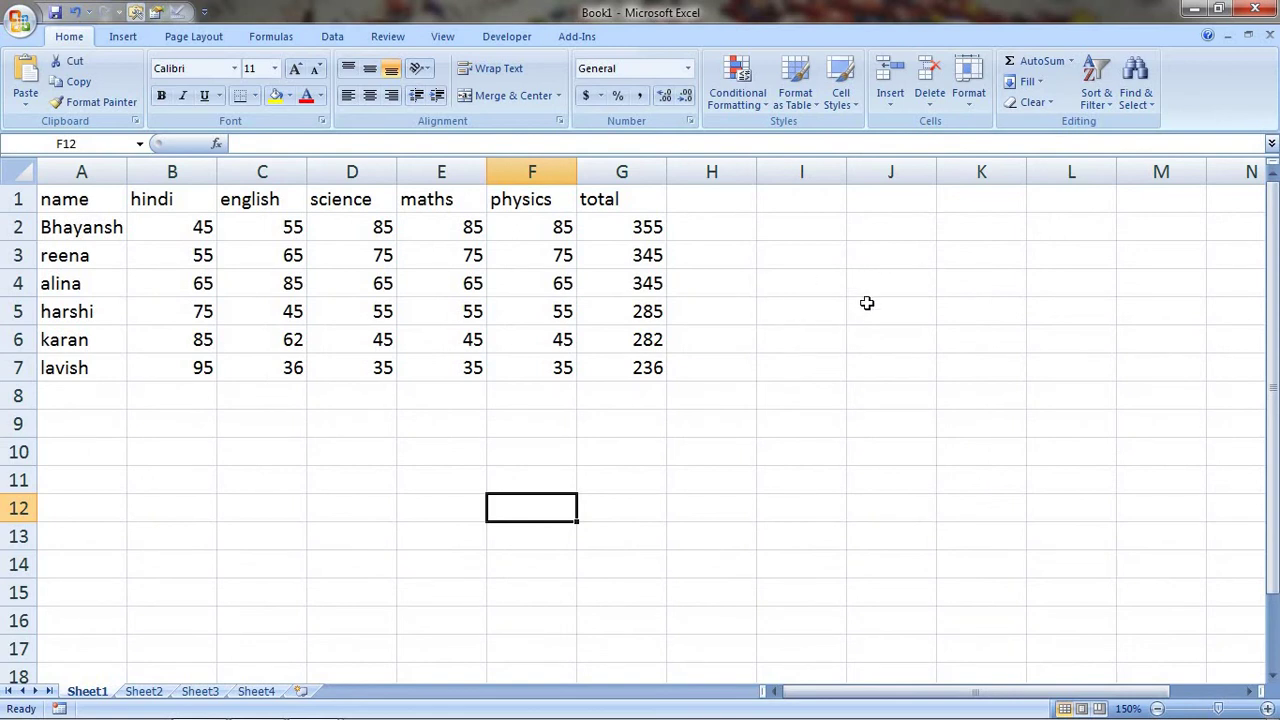
Select the whole header row 1 and bring up the Format menu's cell size options
{"action": "left_click", "coordinate": [890, 104]}
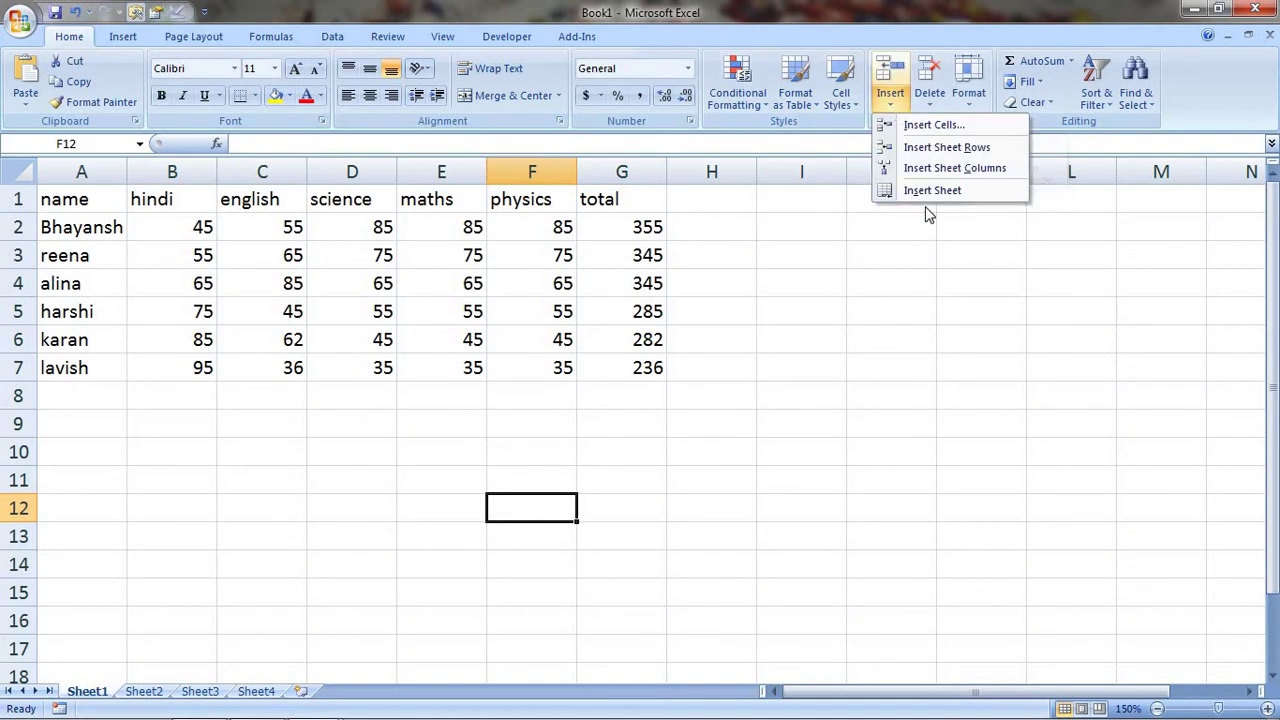
{"action": "left_click", "coordinate": [929, 95]}
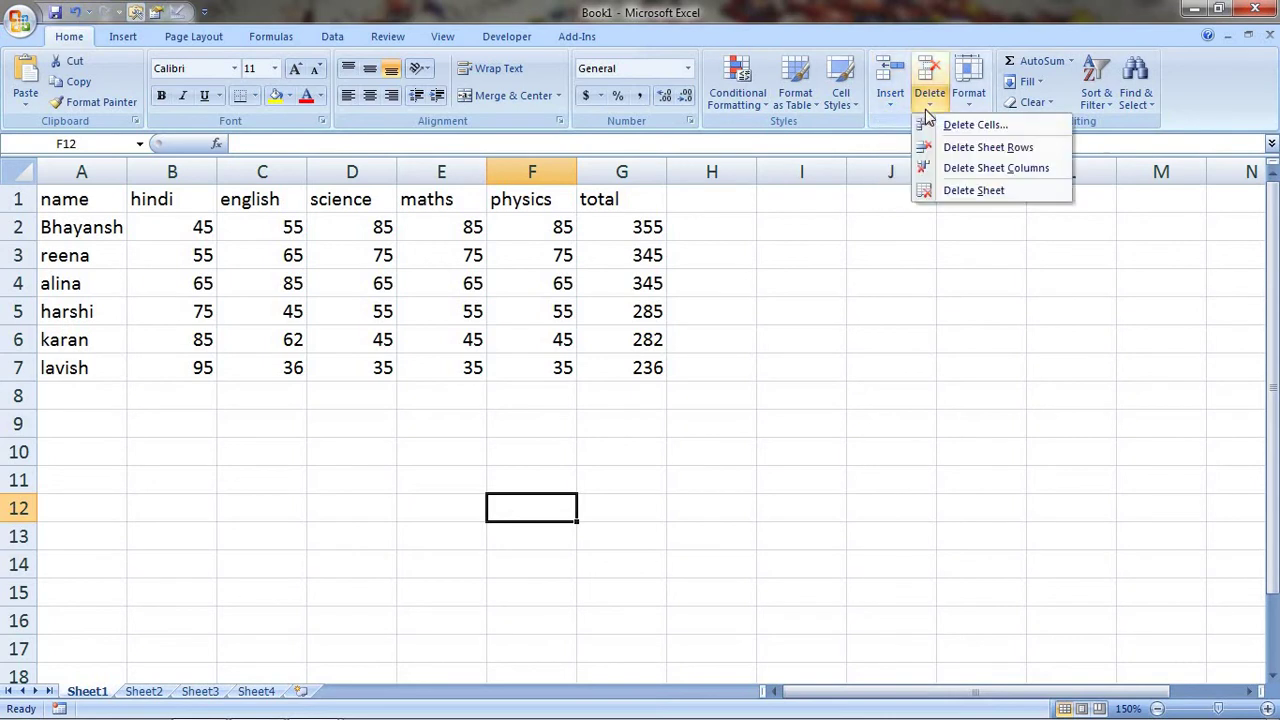
{"action": "left_click", "coordinate": [960, 215]}
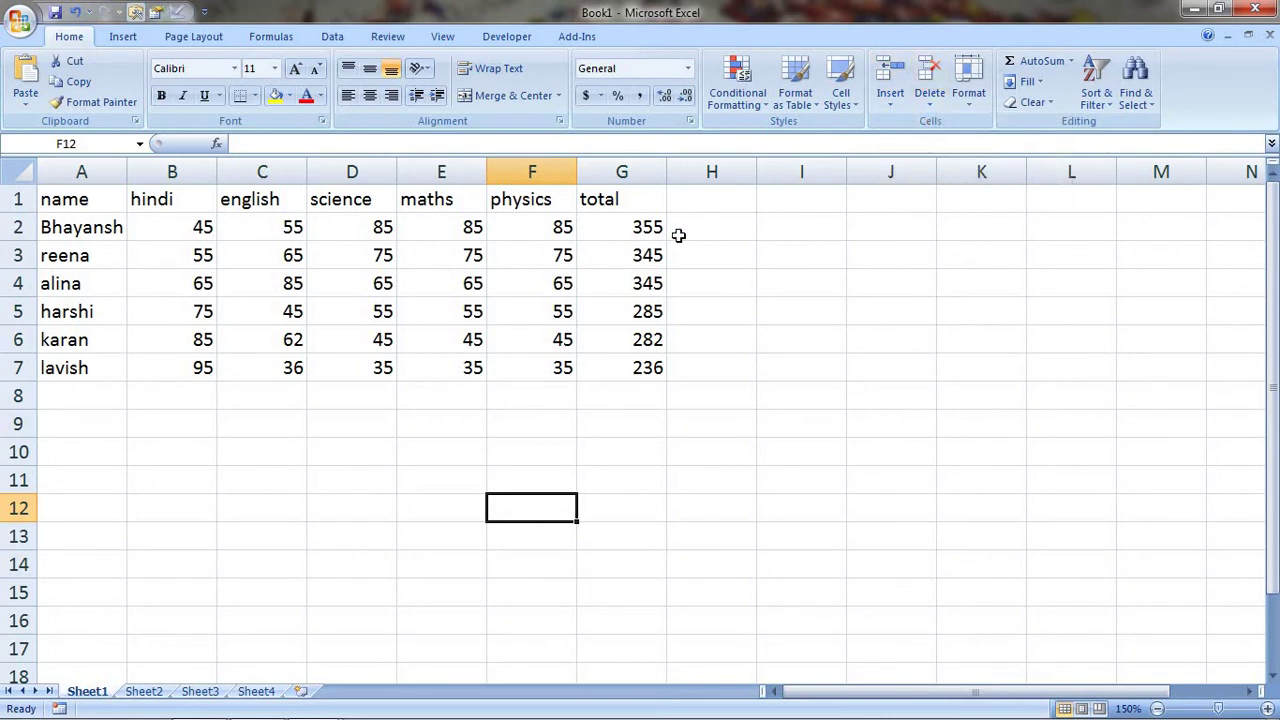
{"action": "left_click", "coordinate": [80, 200]}
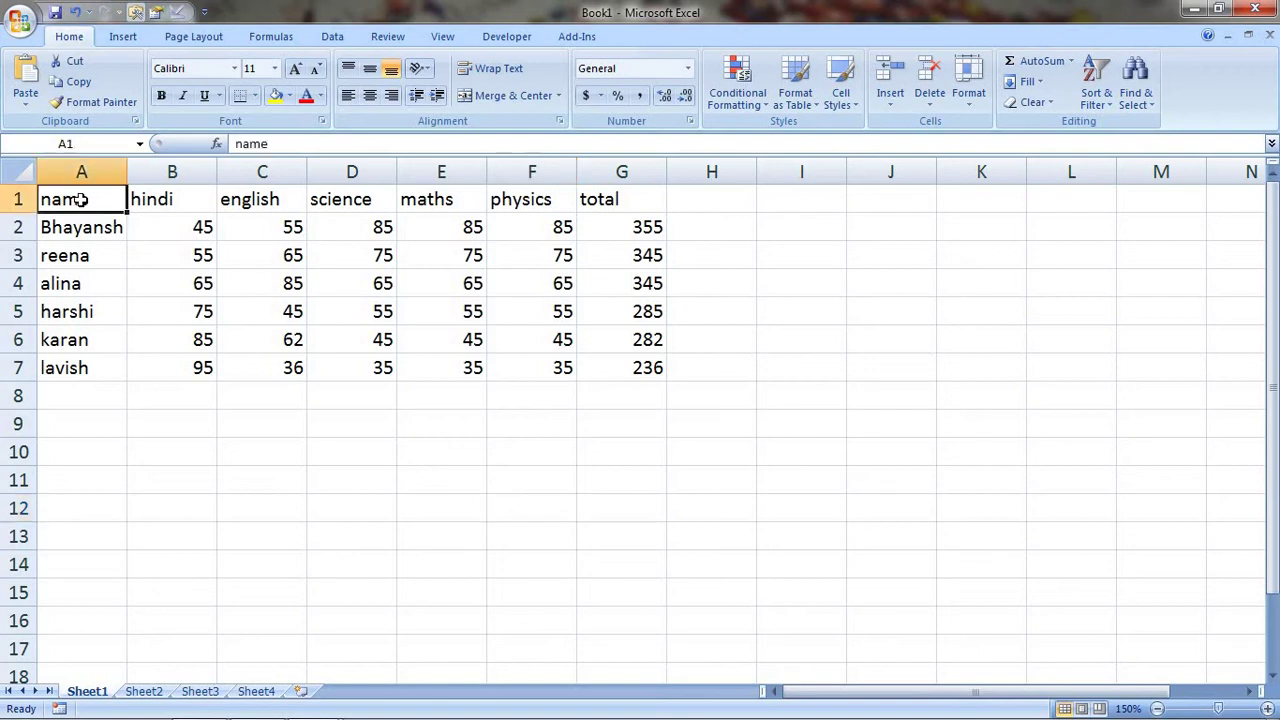
{"action": "left_click", "coordinate": [18, 199]}
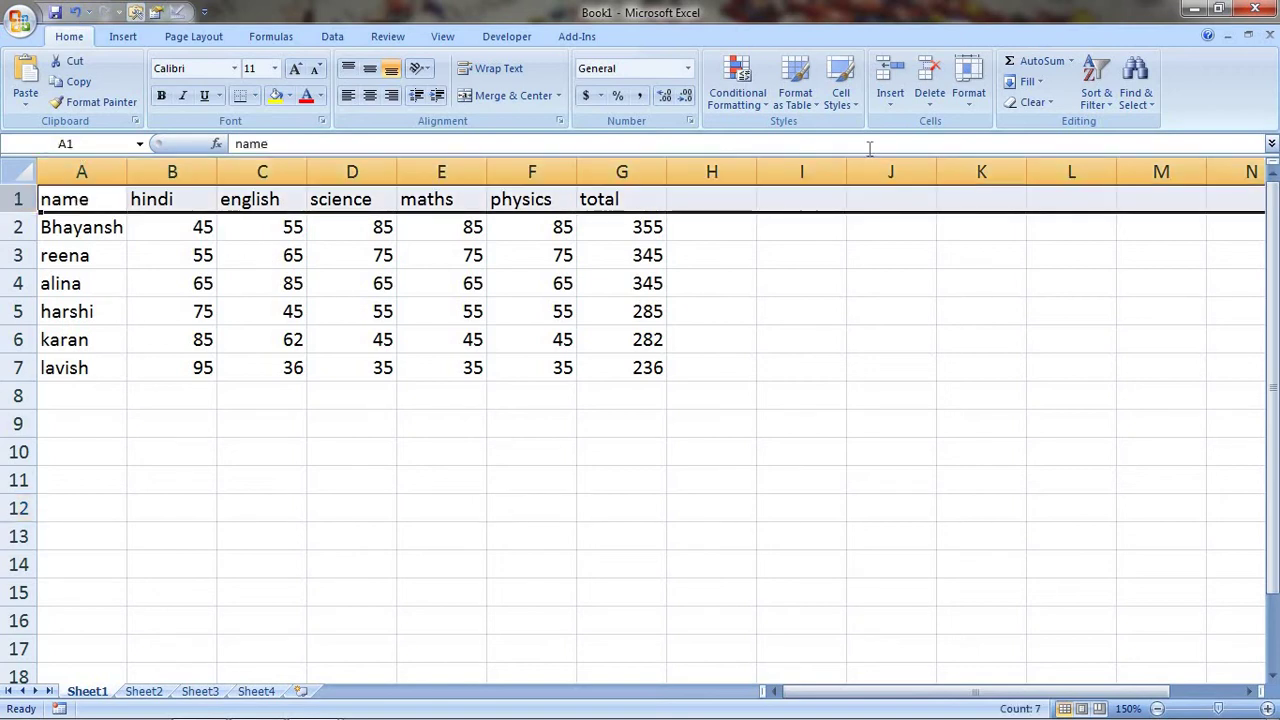
{"action": "left_click", "coordinate": [972, 100]}
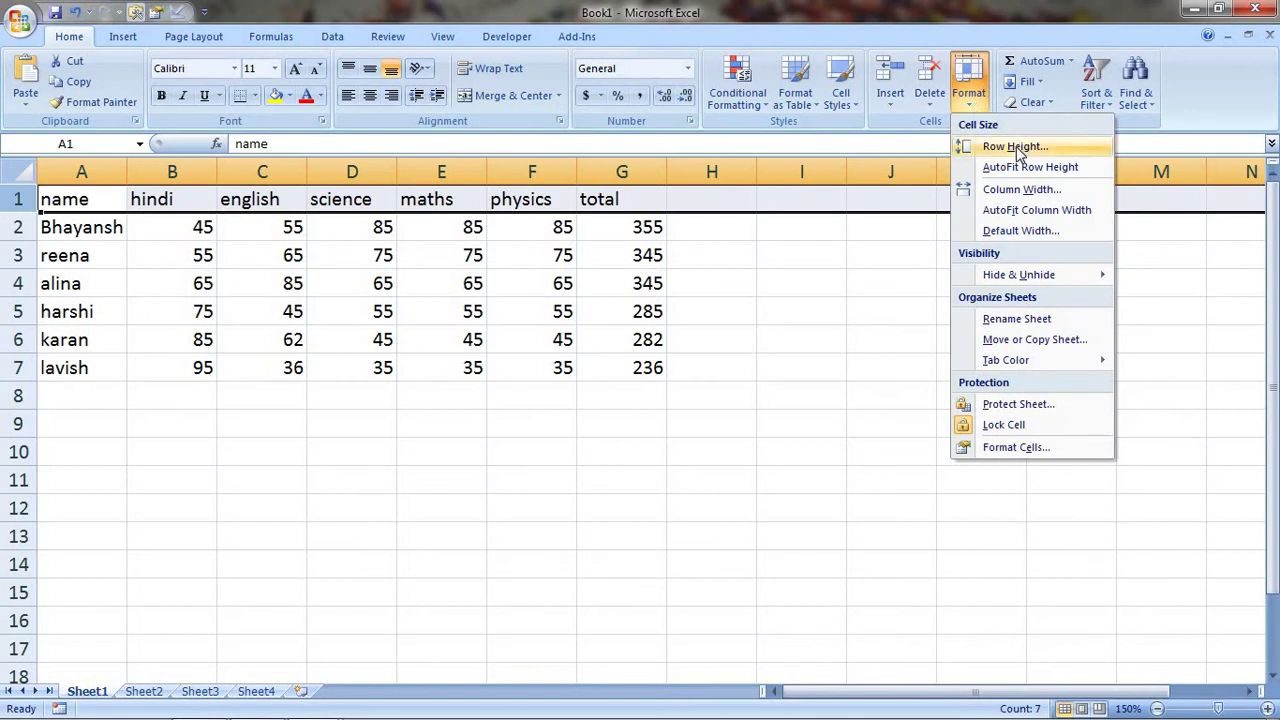
Set the height of header row 1 to 20 points
{"action": "left_click", "coordinate": [1016, 147]}
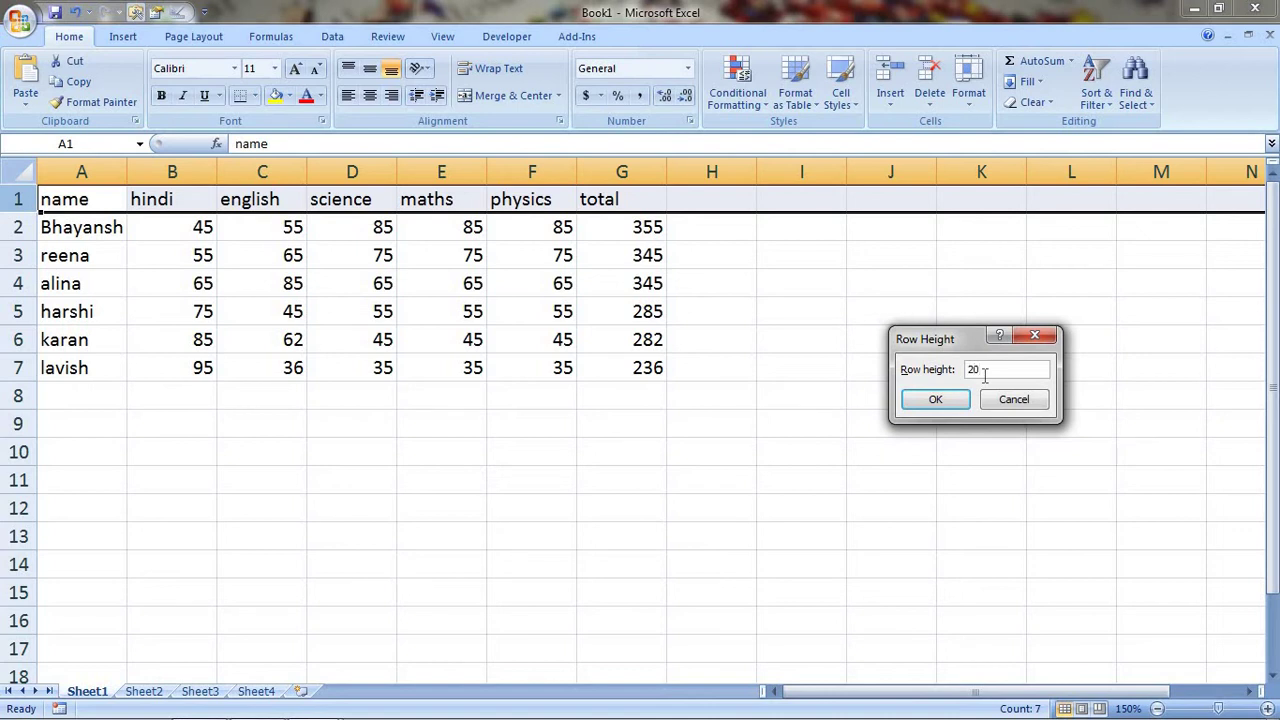
{"action": "left_click", "coordinate": [942, 400]}
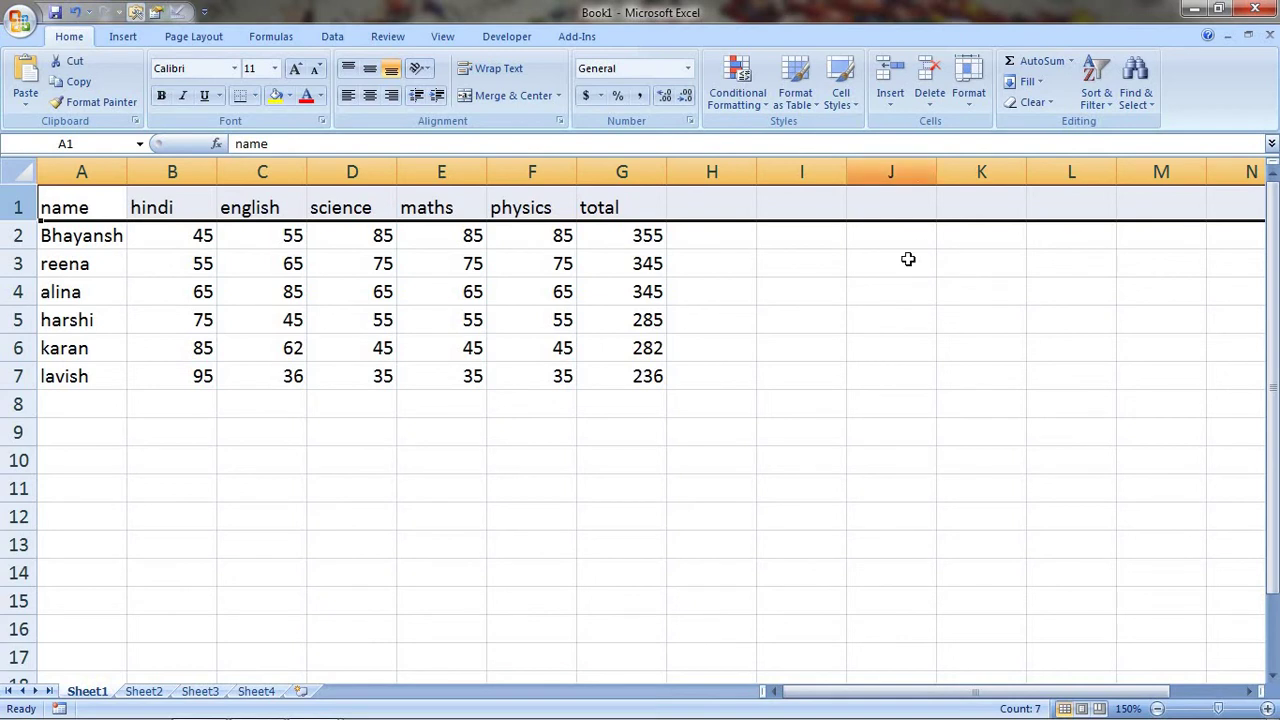
Set the width of the total column G to 15
{"action": "left_click", "coordinate": [621, 172]}
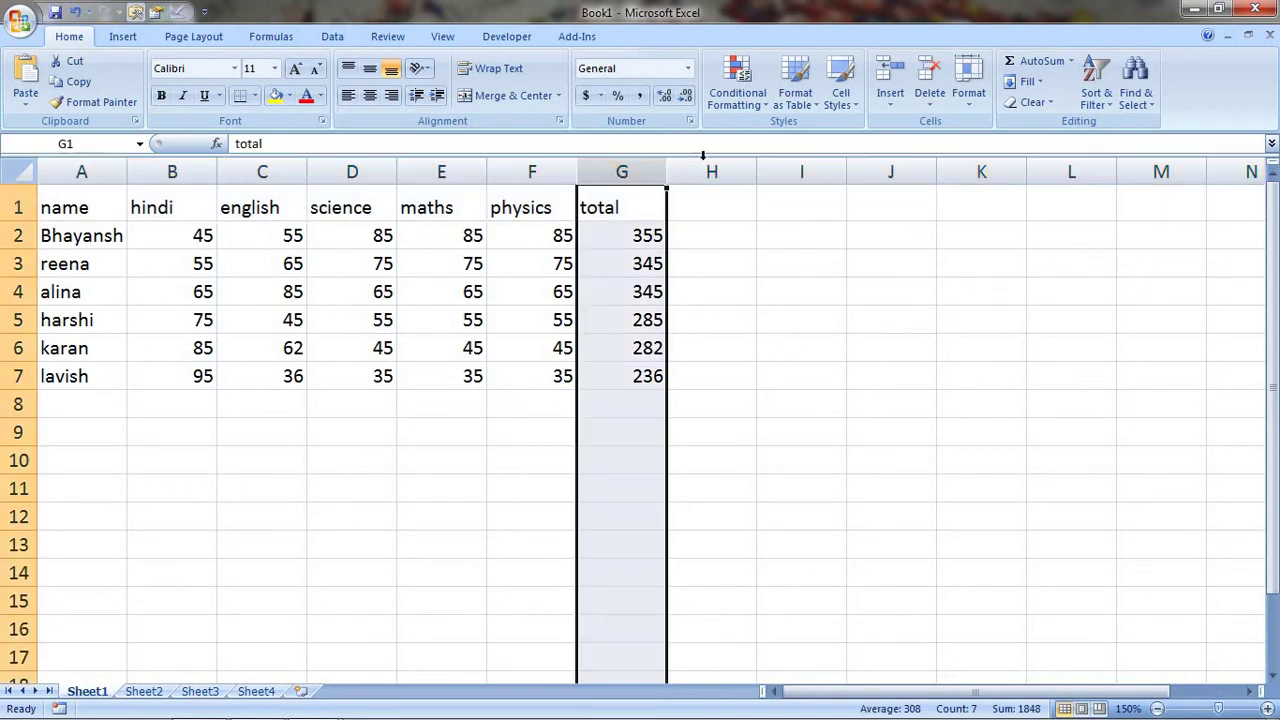
{"action": "left_click", "coordinate": [972, 94]}
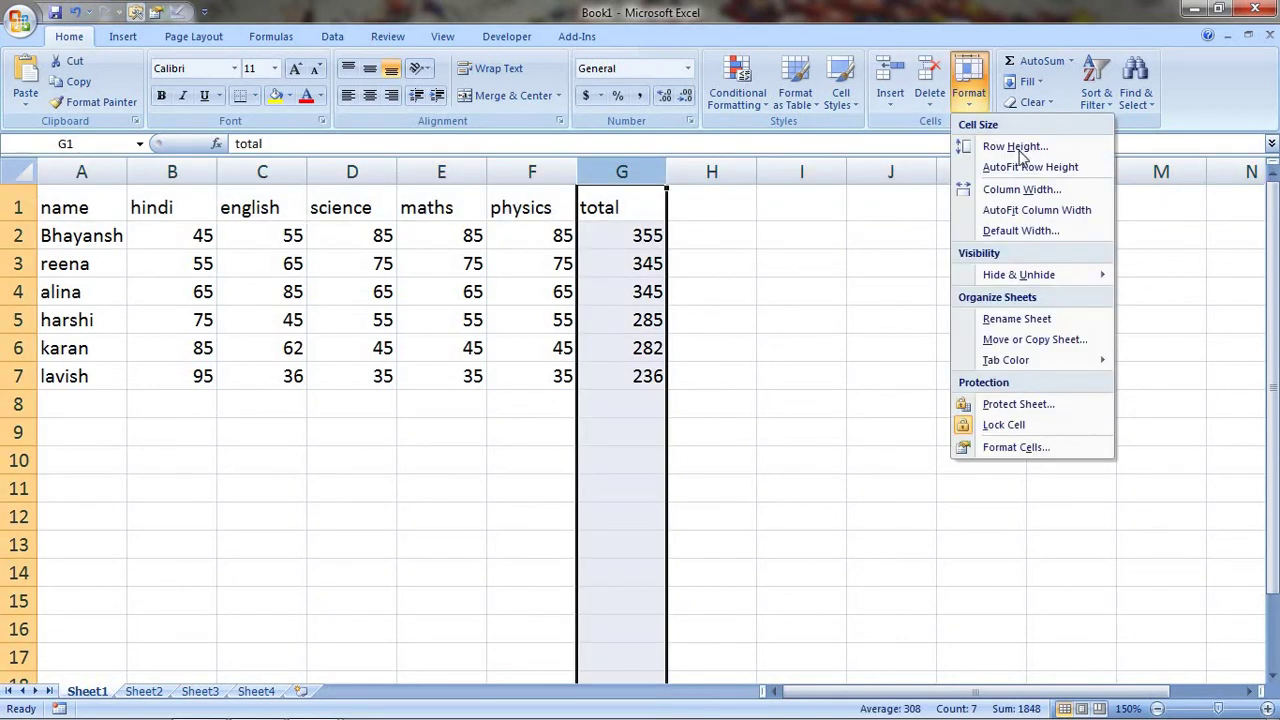
{"action": "left_click", "coordinate": [1020, 189]}
{"action": "type", "text": "15"}
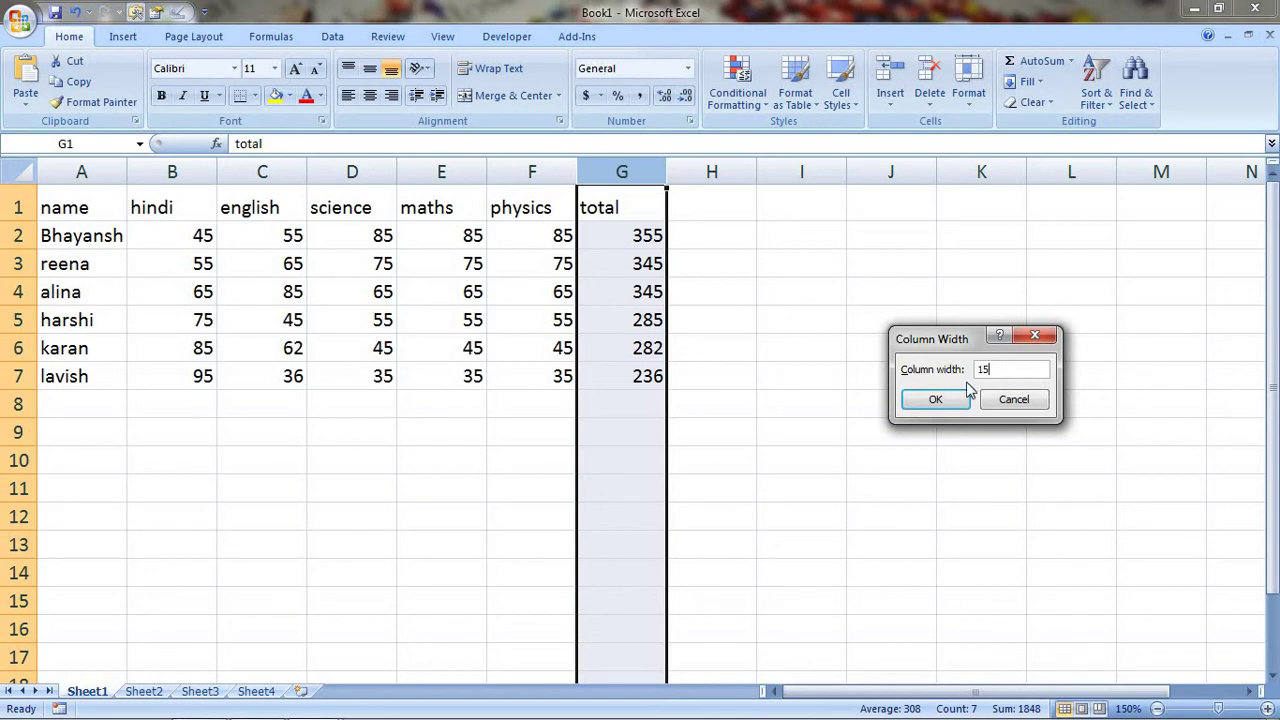
{"action": "left_click", "coordinate": [936, 400]}
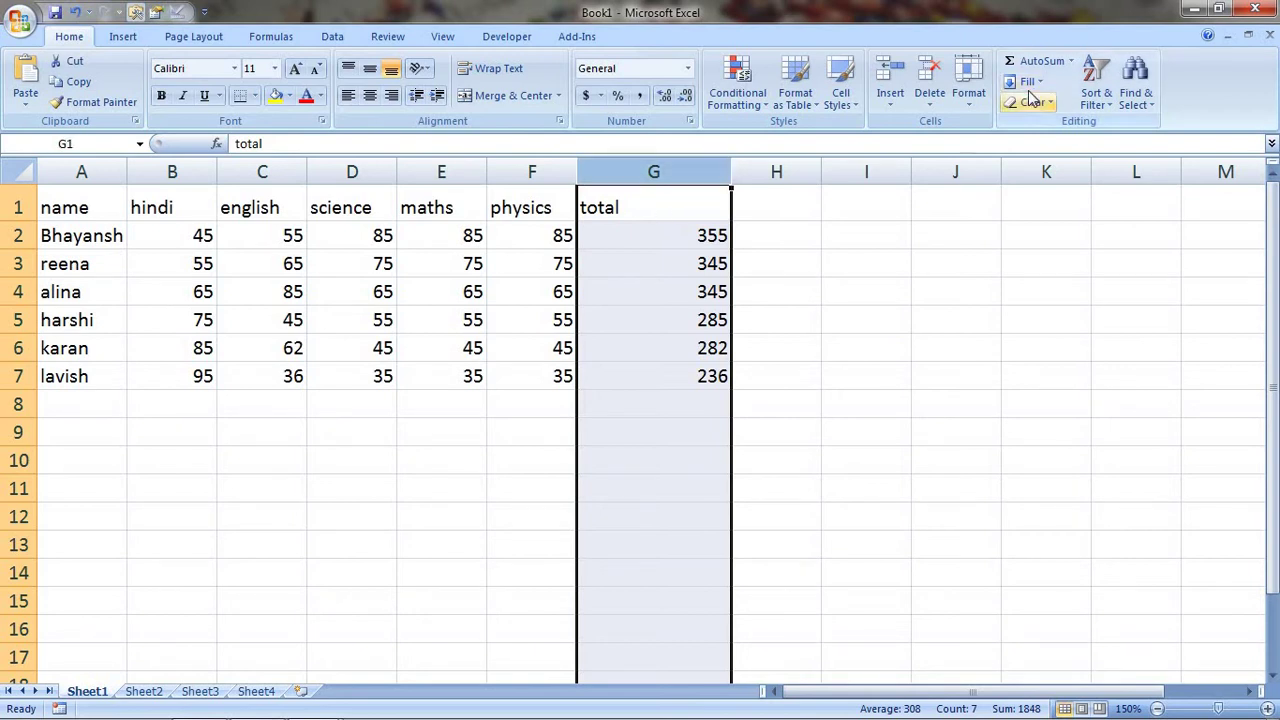
{"action": "left_click", "coordinate": [971, 100]}
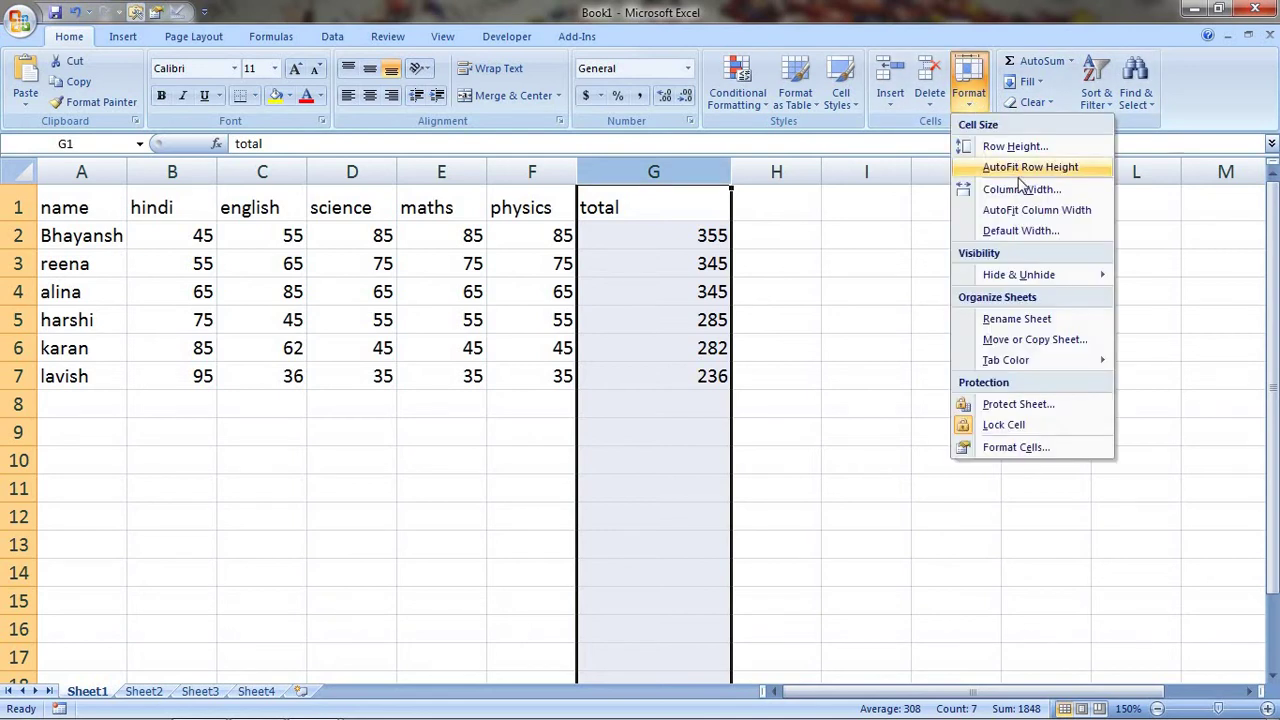
AutoFit column G to its contents and confirm the standard default column width
{"action": "left_click", "coordinate": [1025, 210]}
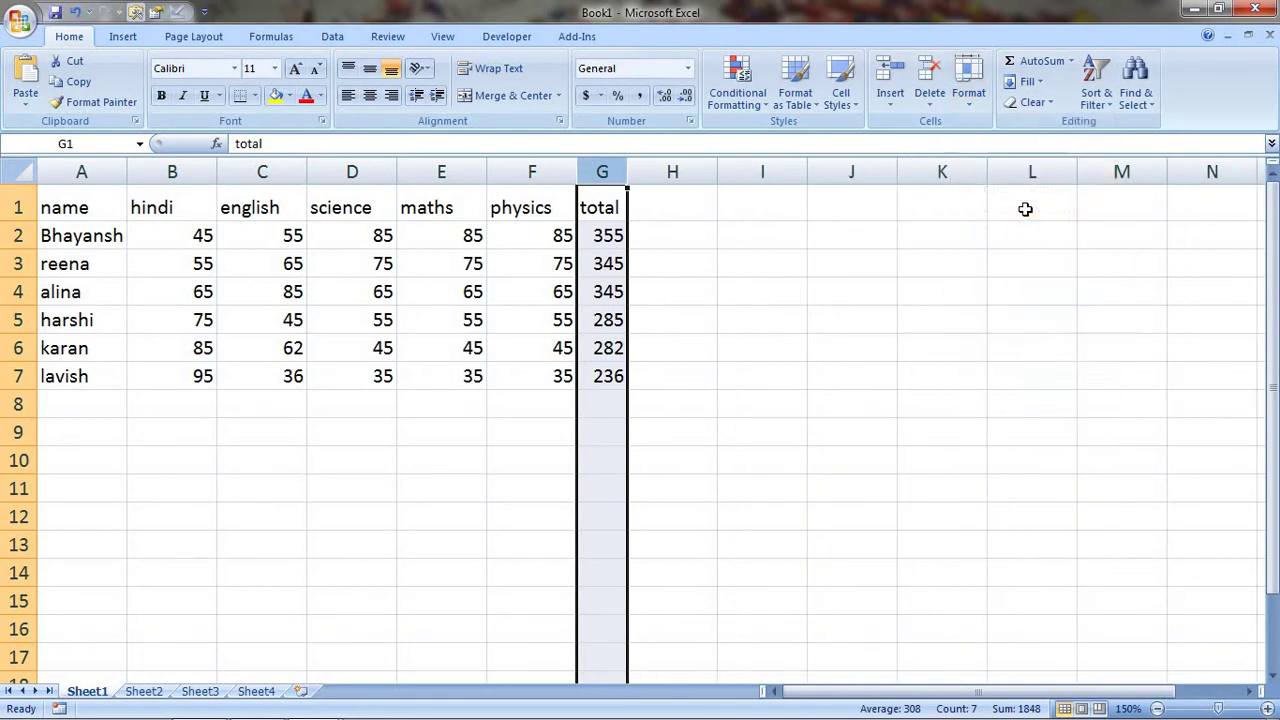
{"action": "left_click", "coordinate": [967, 105]}
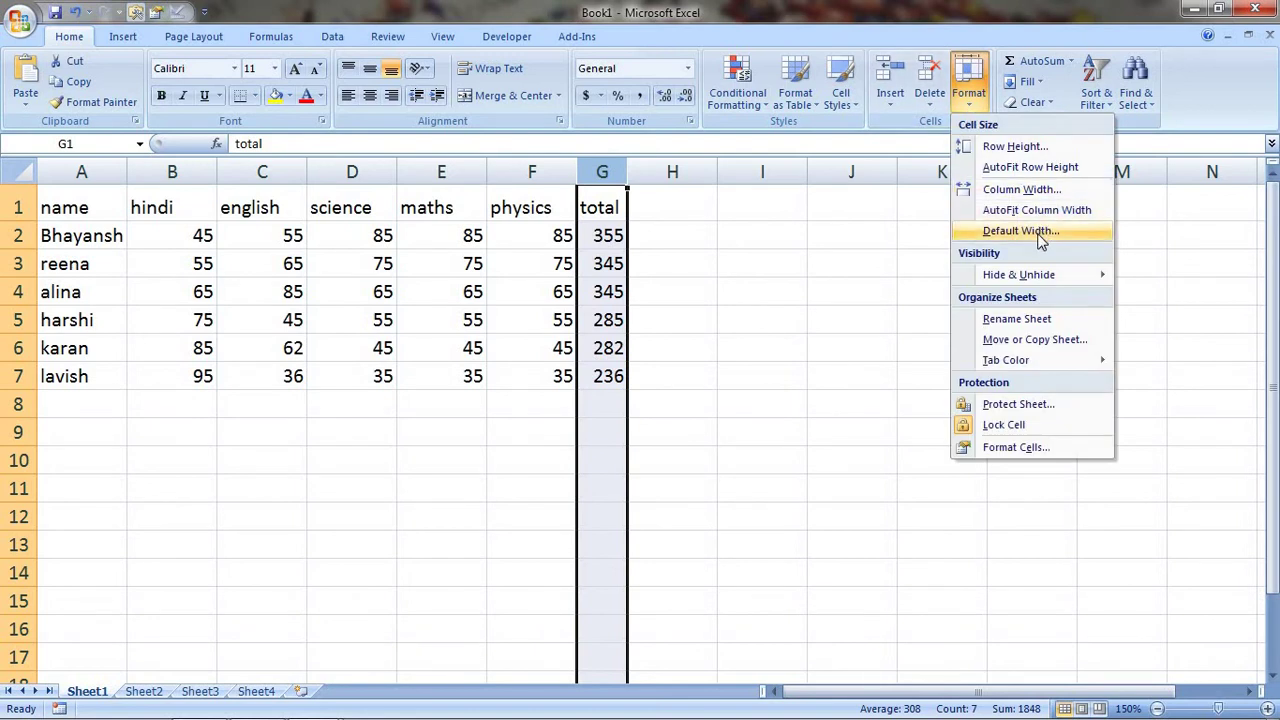
{"action": "left_click", "coordinate": [1041, 231]}
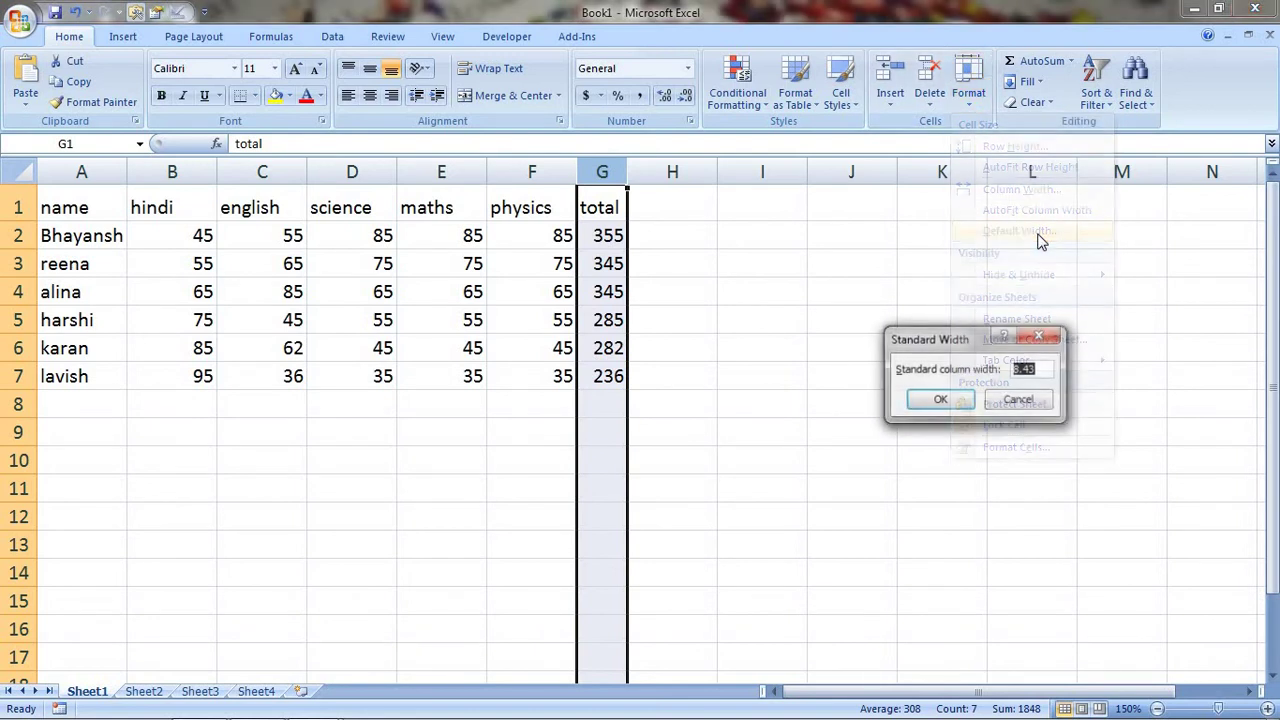
{"action": "left_click", "coordinate": [941, 400]}
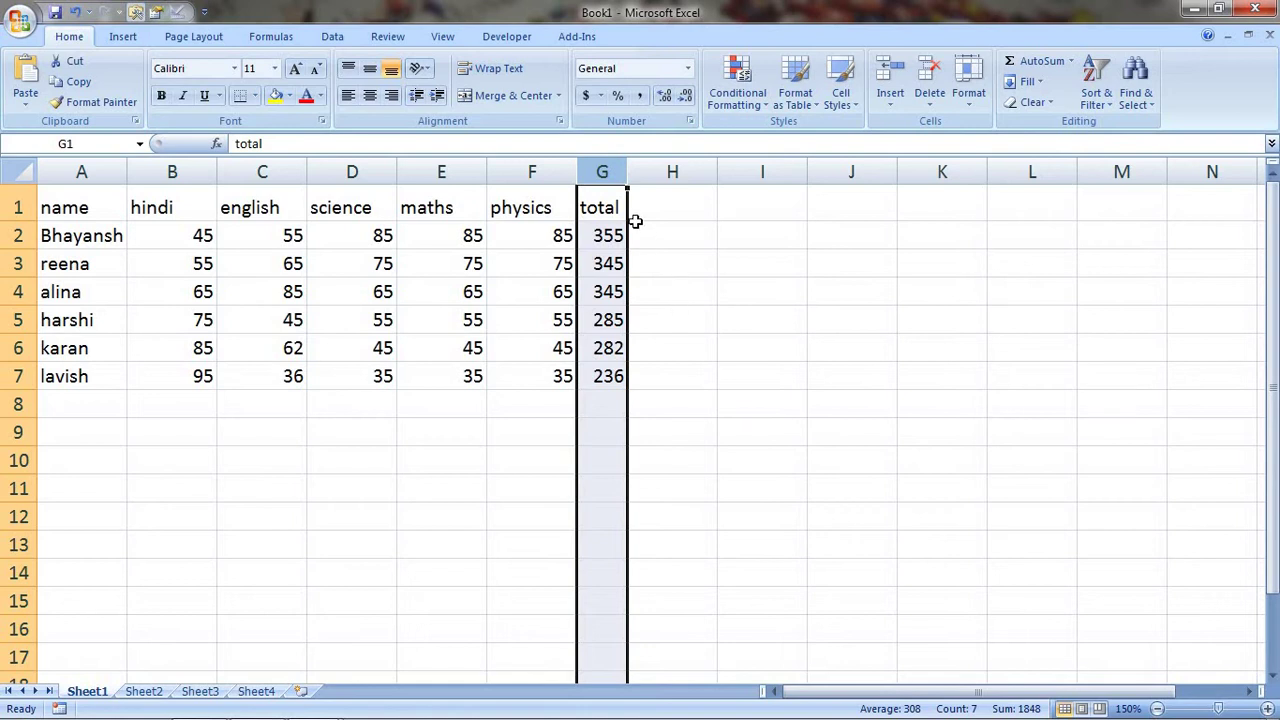
Hide, unhide and re-hide column G, then drag it open to a 0.42-wide sliver
{"action": "left_click", "coordinate": [968, 80]}
{"action": "mouse_move", "coordinate": [970, 280]}
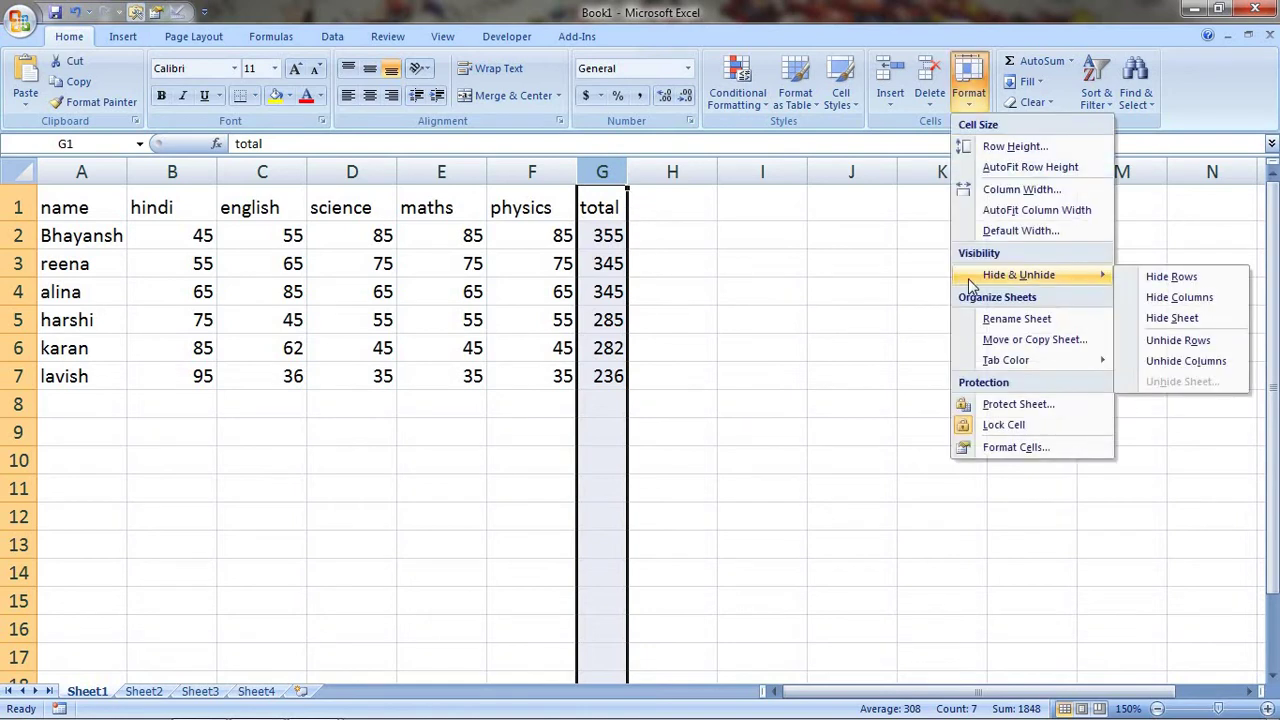
{"action": "left_click", "coordinate": [1187, 298]}
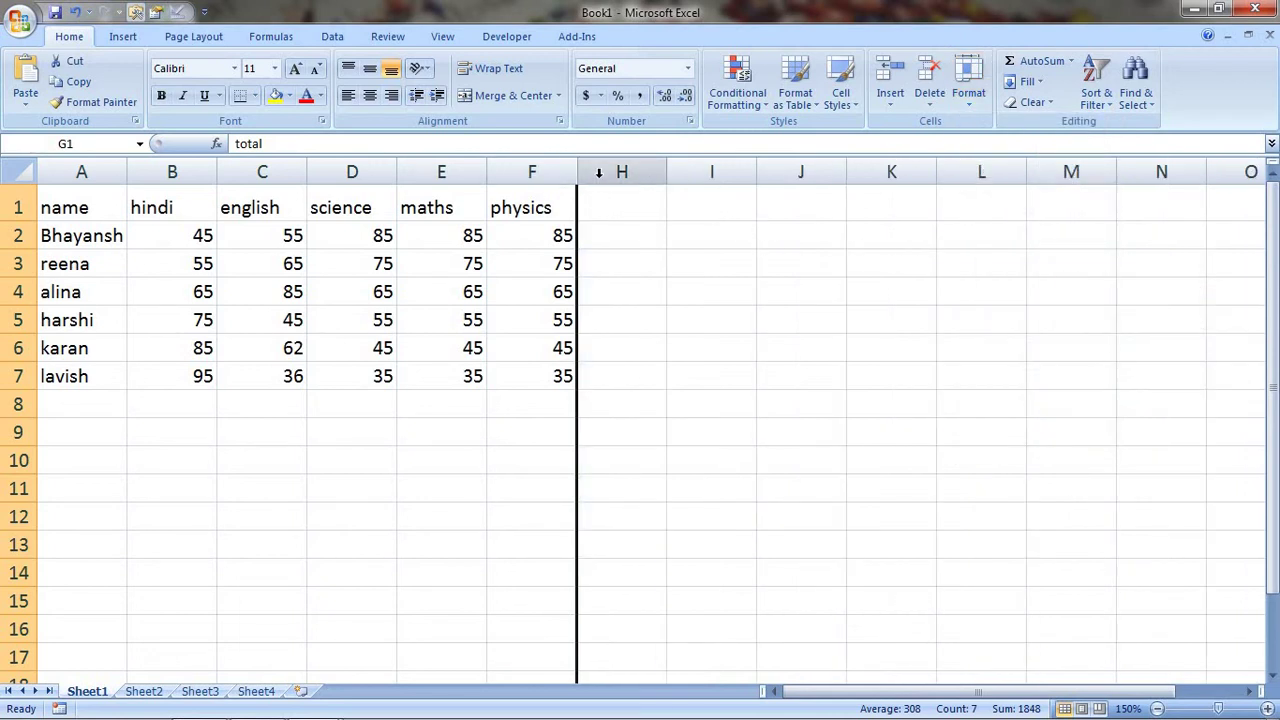
{"action": "left_click", "coordinate": [968, 102]}
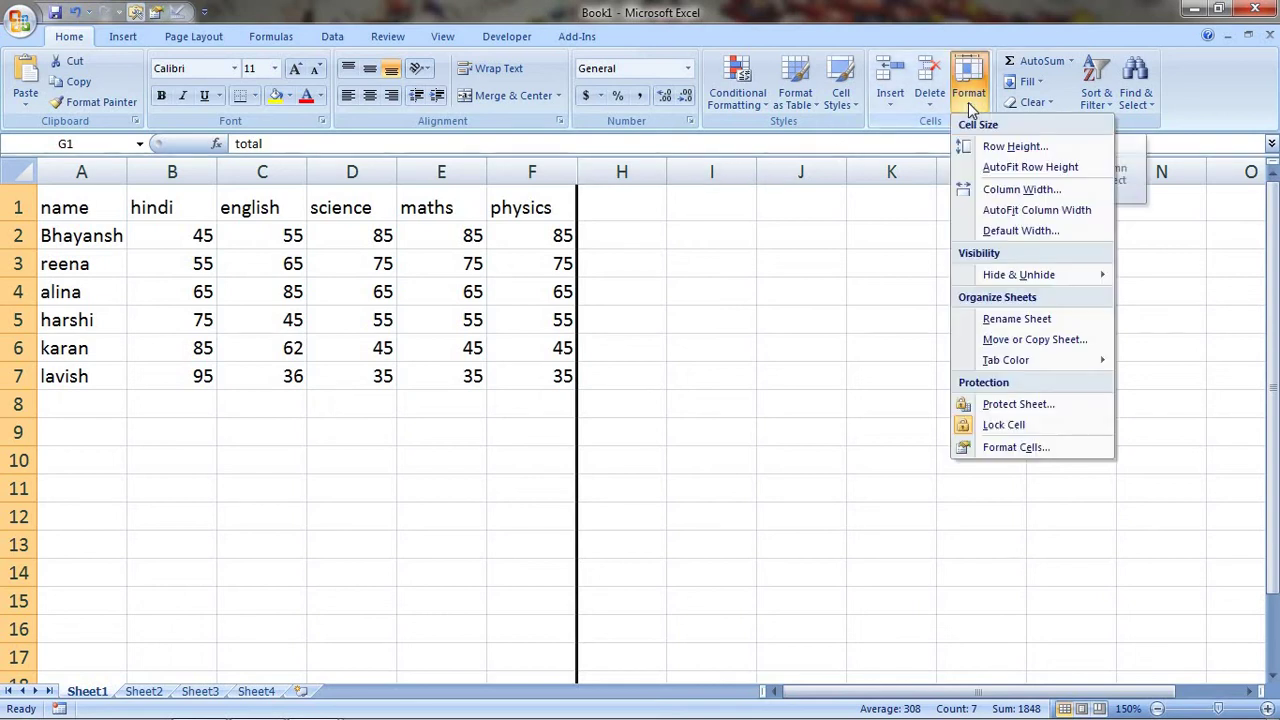
{"action": "mouse_move", "coordinate": [1061, 273]}
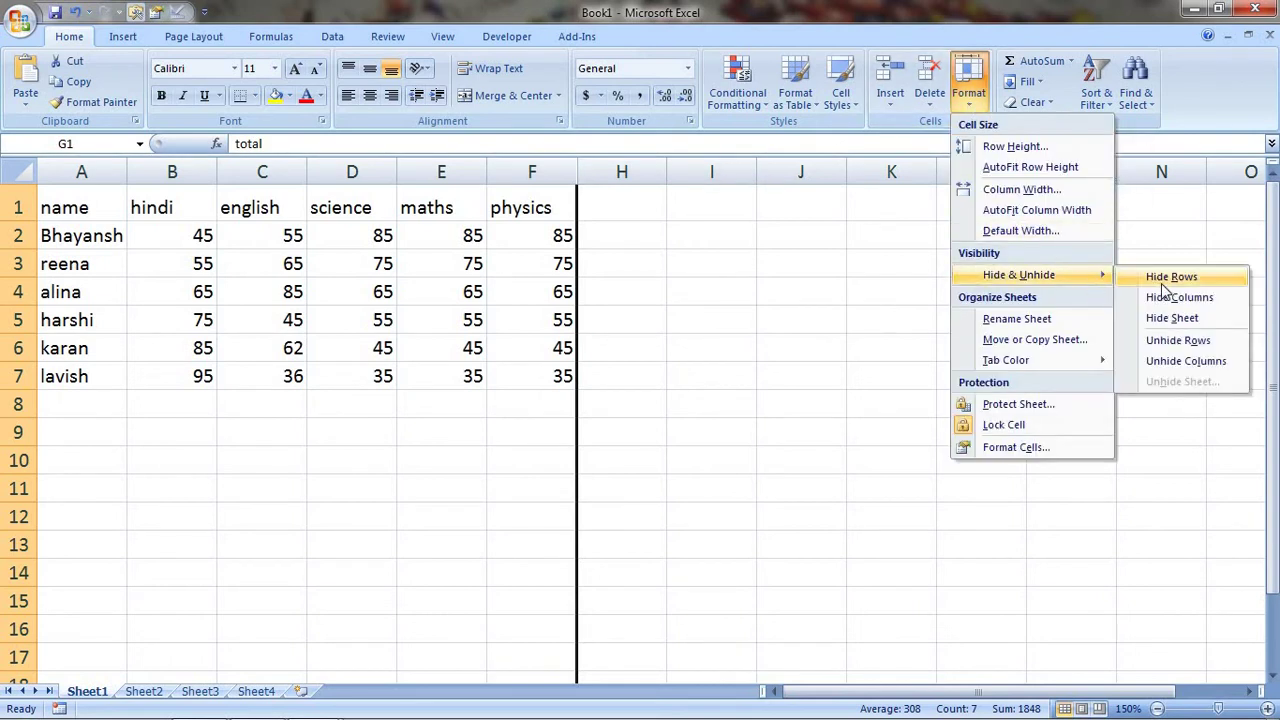
{"action": "left_click", "coordinate": [1204, 362]}
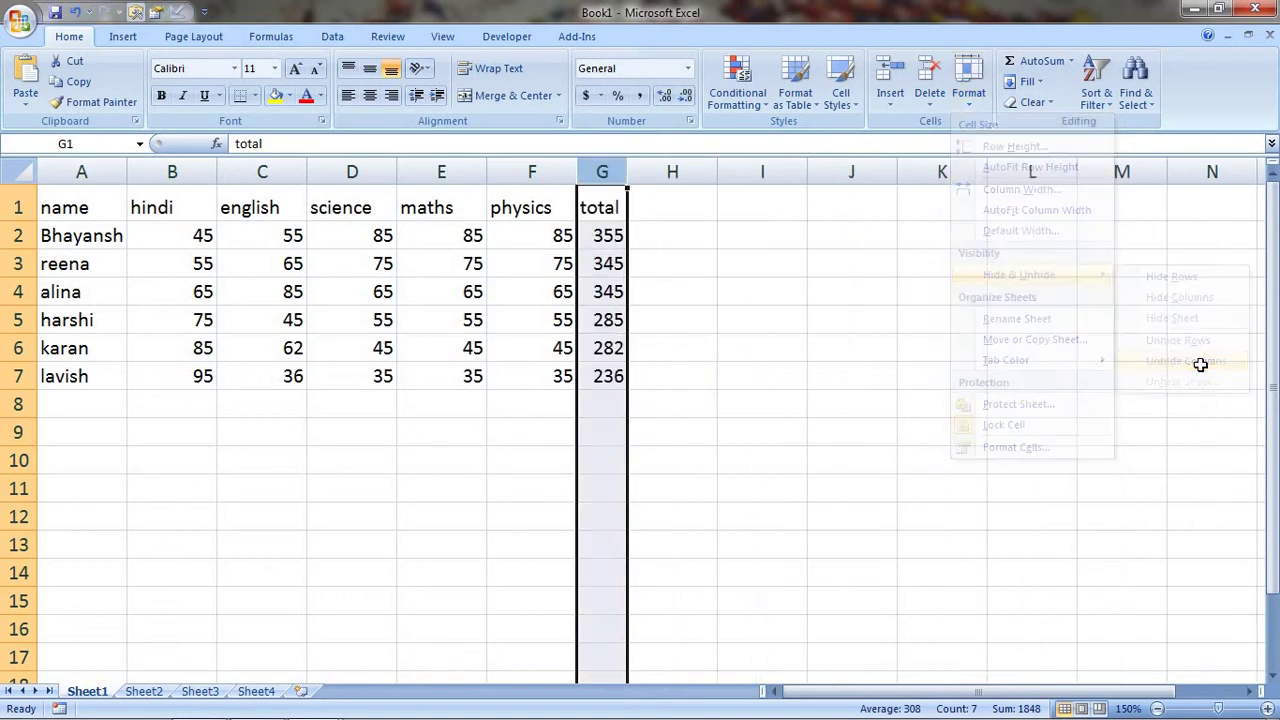
{"action": "left_click", "coordinate": [720, 203]}
{"action": "key", "text": "ctrl+z"}
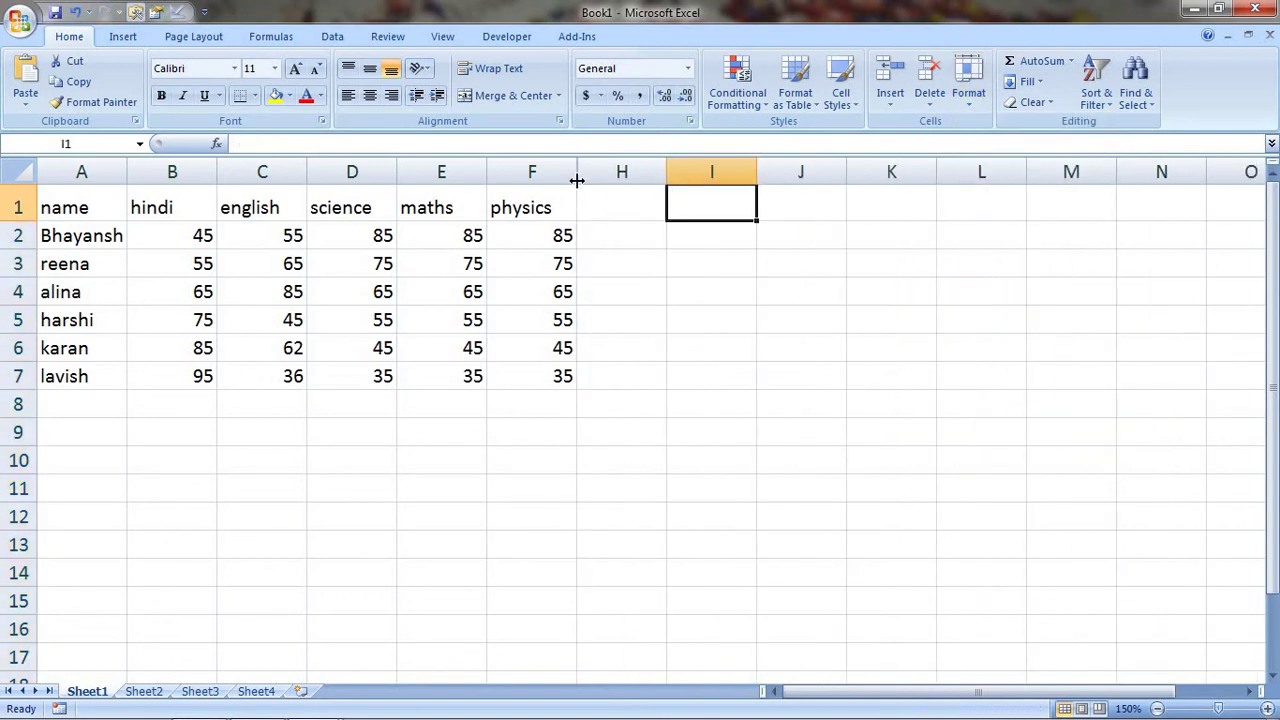
{"action": "left_click_drag", "start_coordinate": [577, 180], "coordinate": [582, 180]}
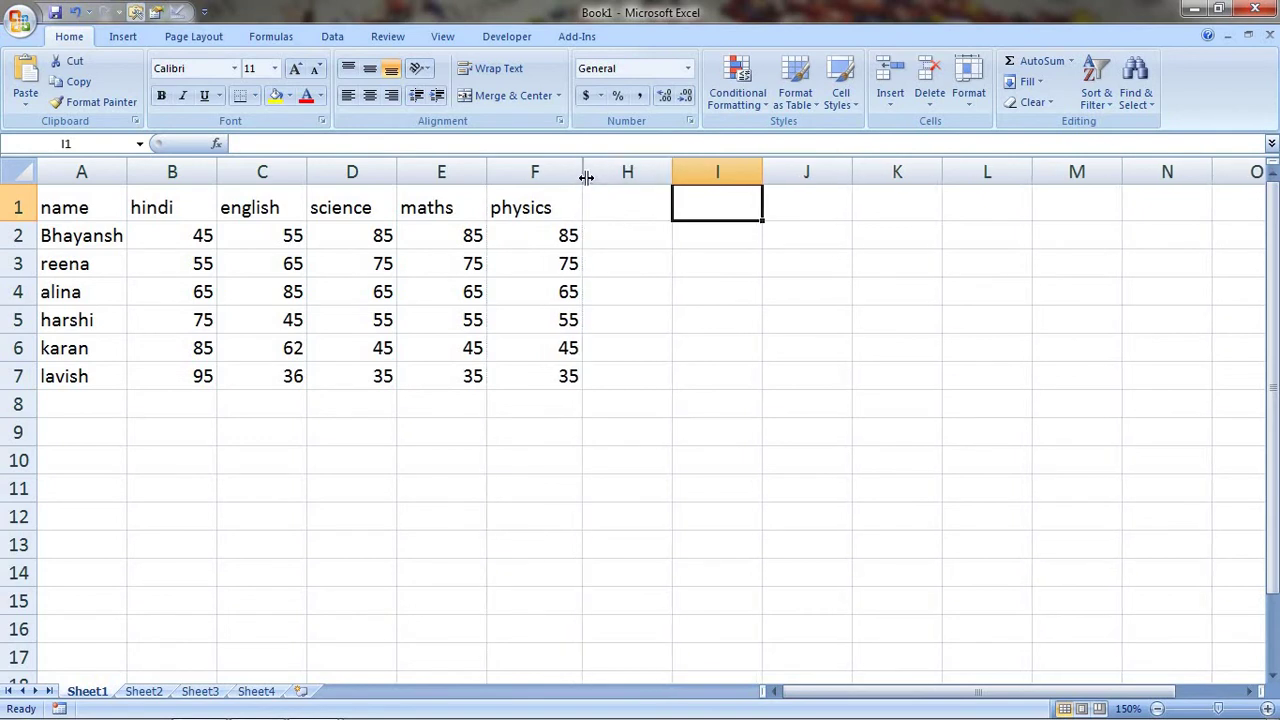
{"action": "left_click_drag", "start_coordinate": [583, 180], "coordinate": [593, 177]}
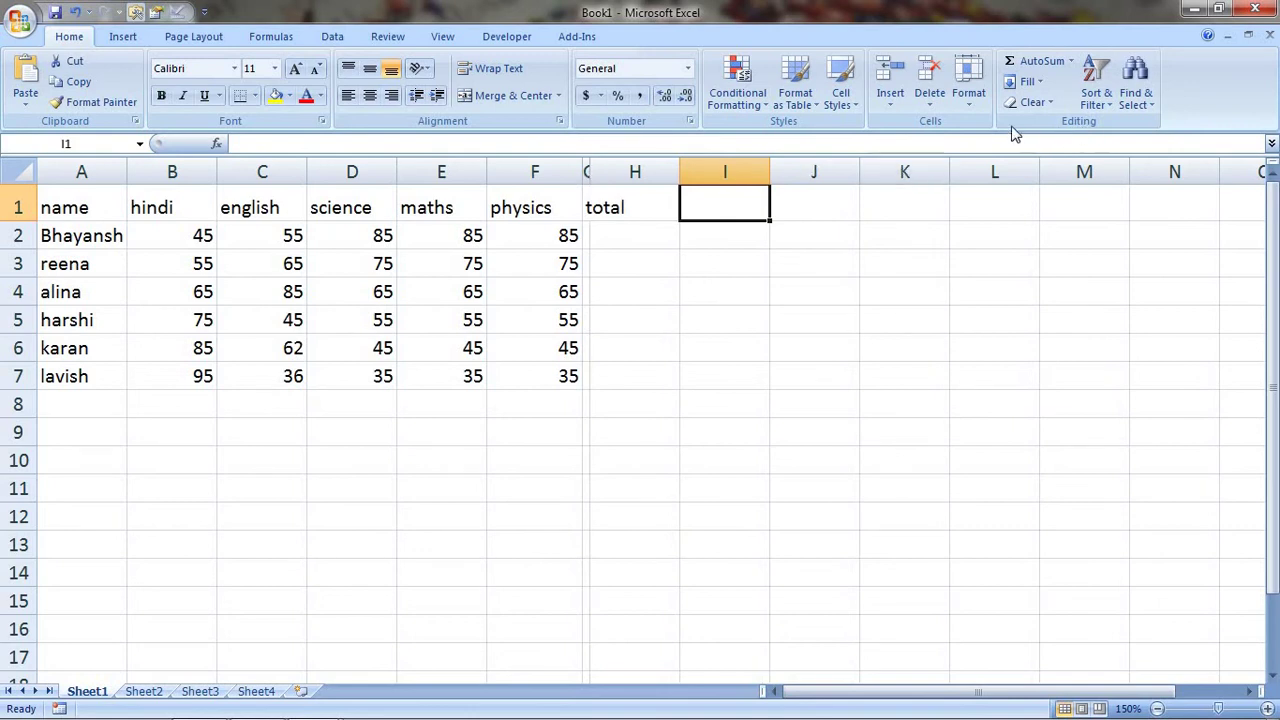
Rename Sheet1 to 'E-icon india', correcting the mistyped final letter
{"action": "left_click", "coordinate": [972, 100]}
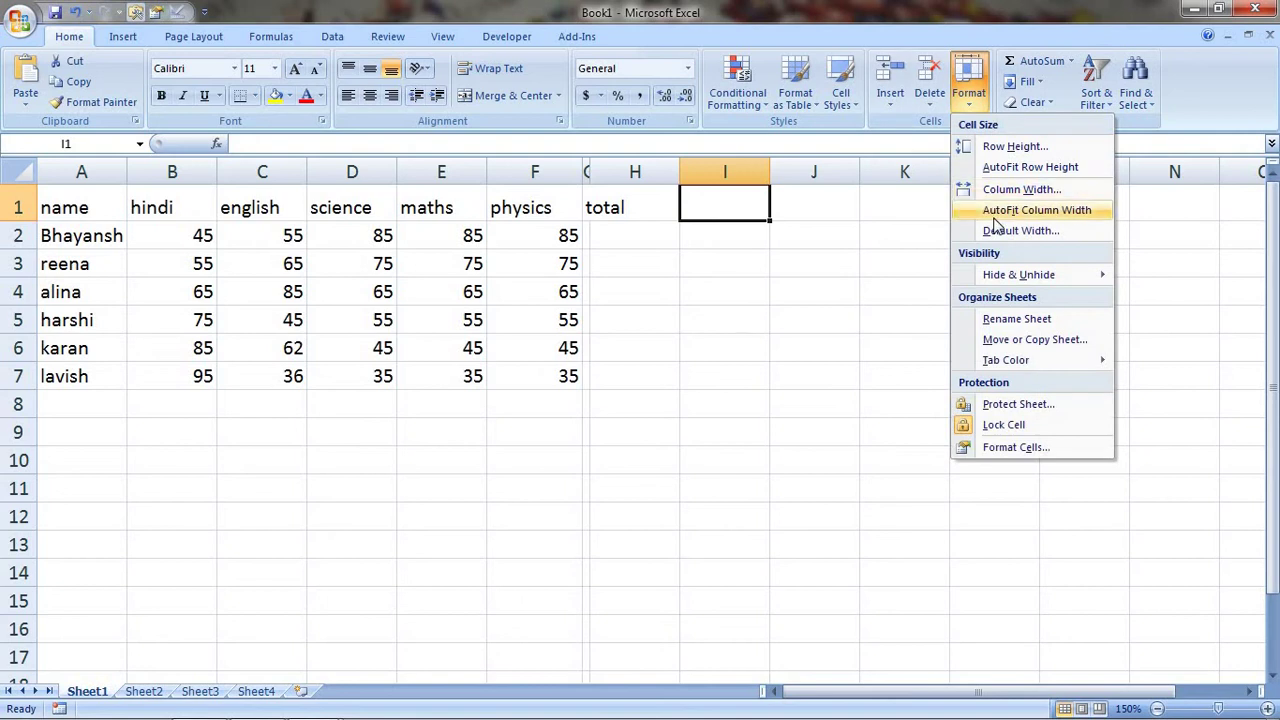
{"action": "mouse_move", "coordinate": [1035, 280]}
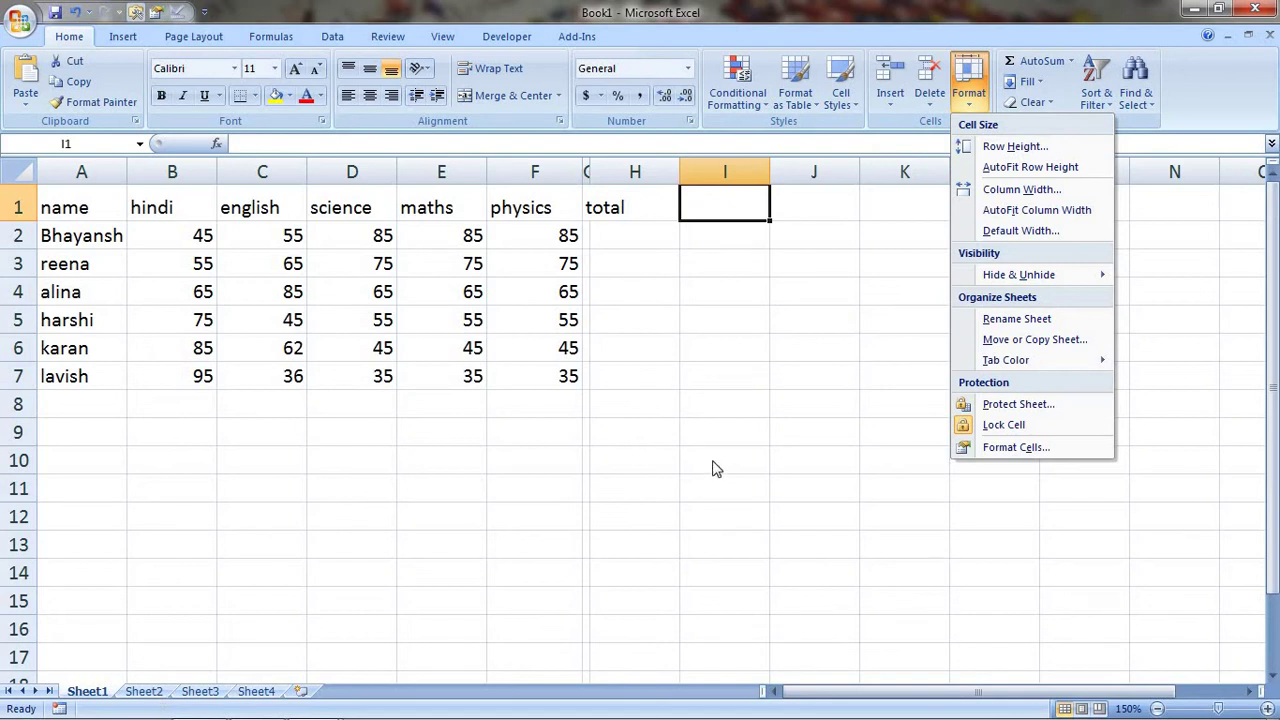
{"action": "left_click", "coordinate": [1022, 318]}
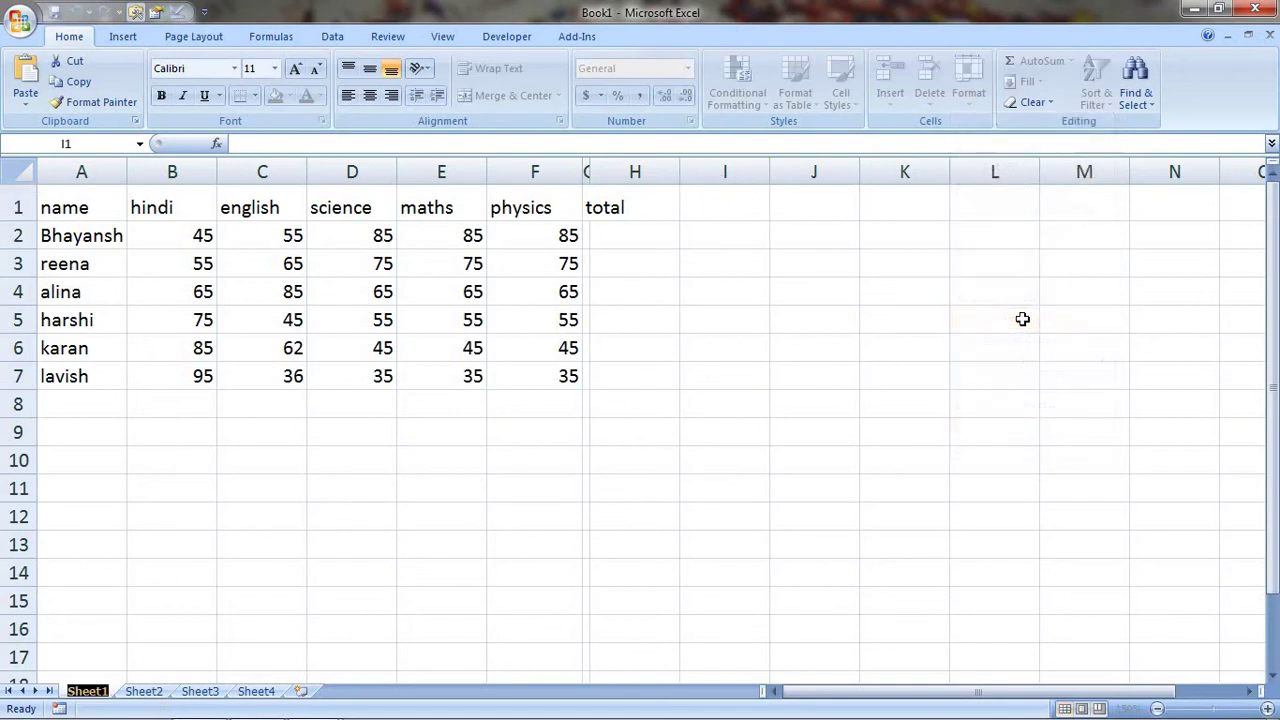
{"action": "type", "text": "E"}
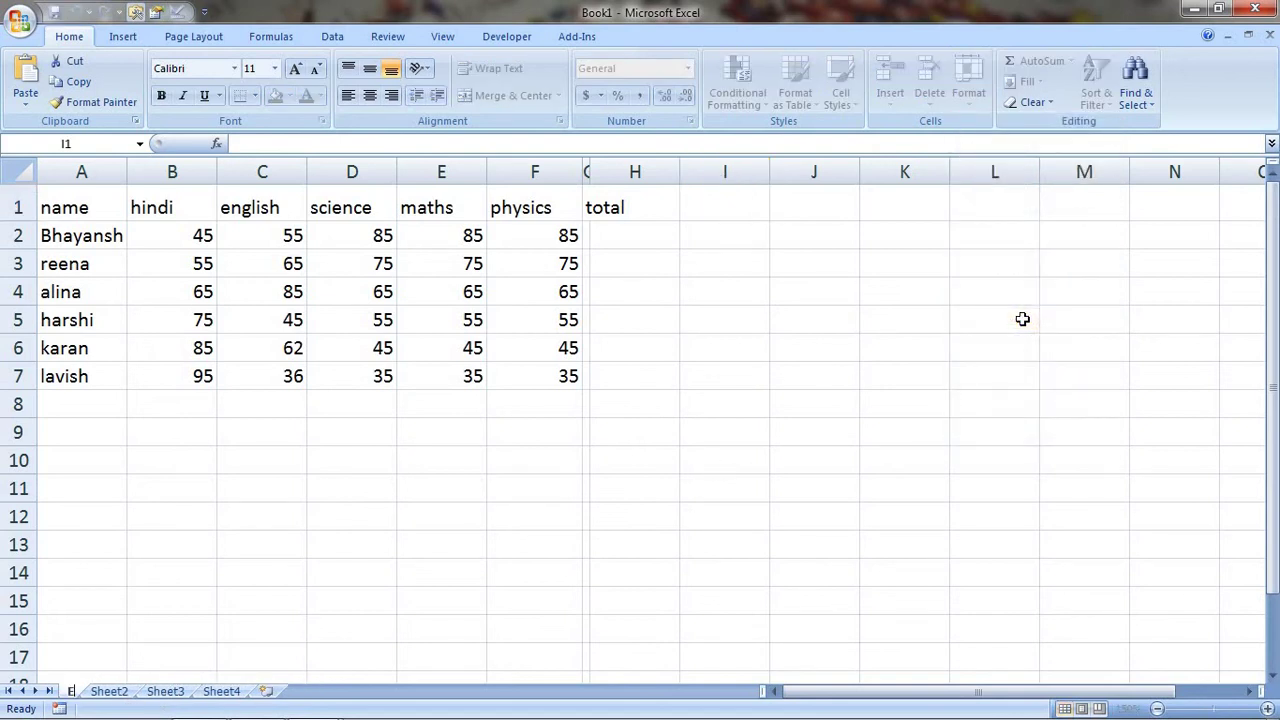
{"action": "type", "text": "-icon in"}
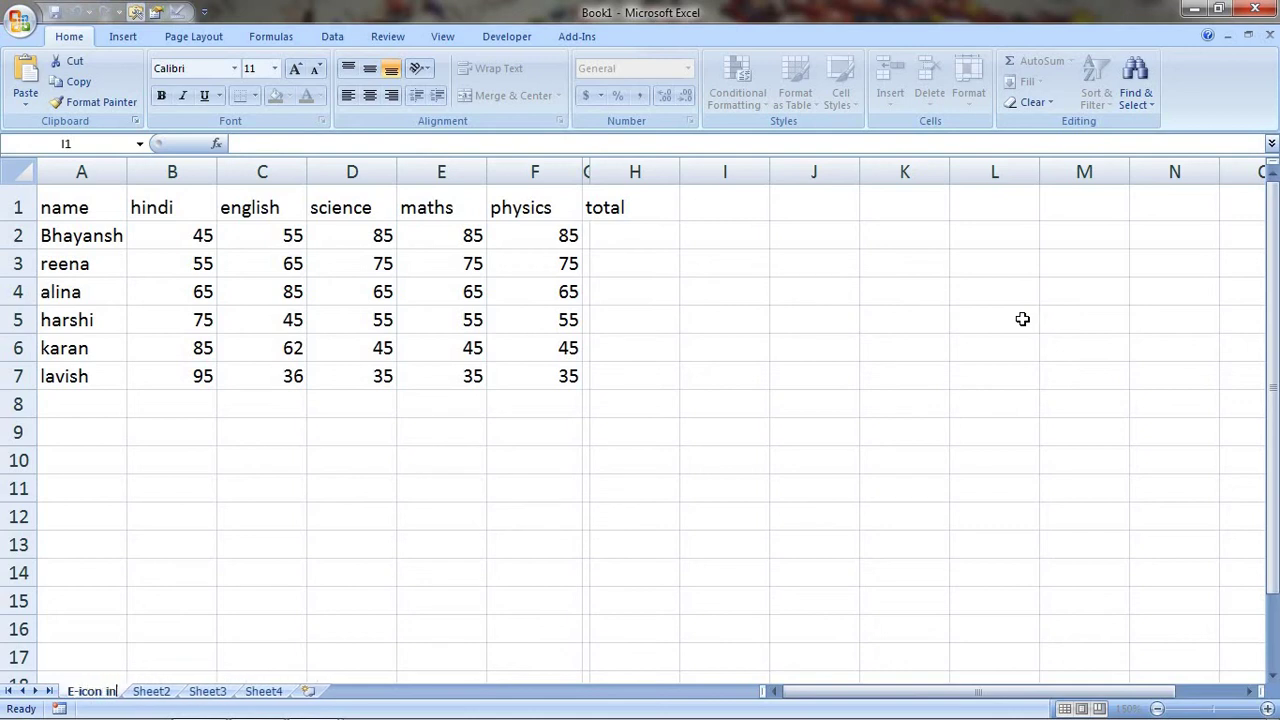
{"action": "type", "text": "dis"}
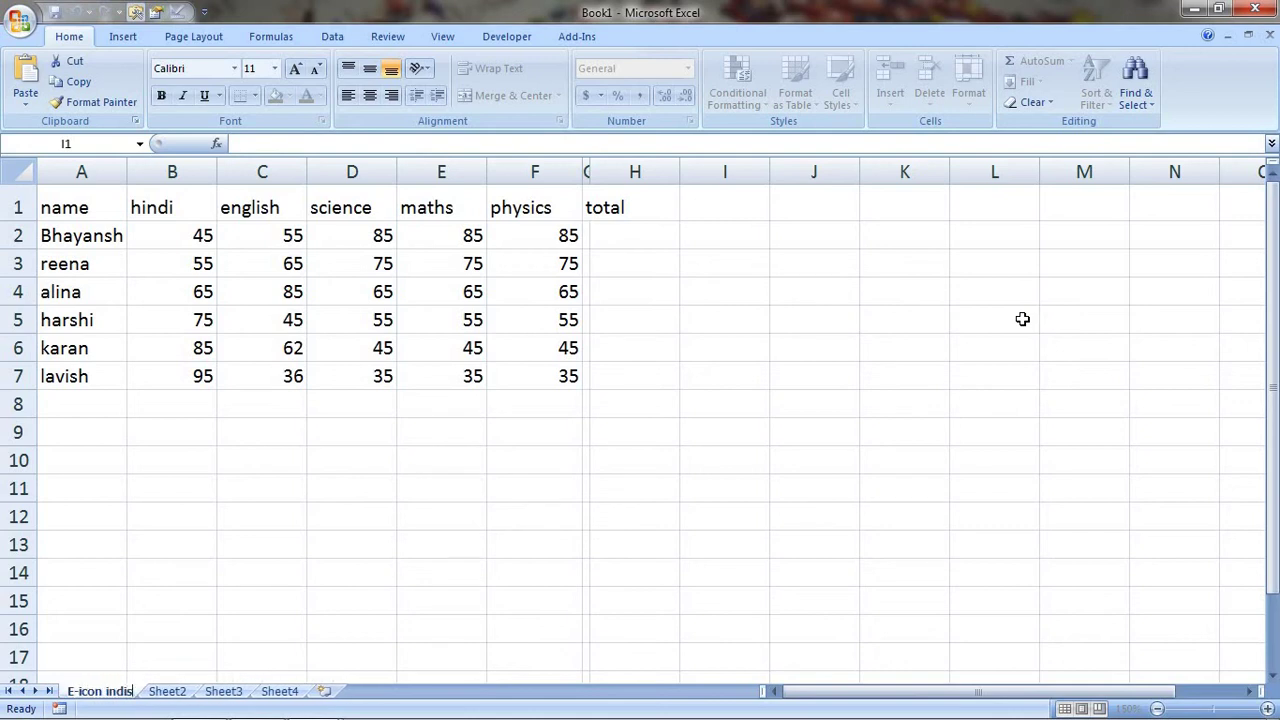
{"action": "key", "text": "BackSpace"}
{"action": "type", "text": "a"}
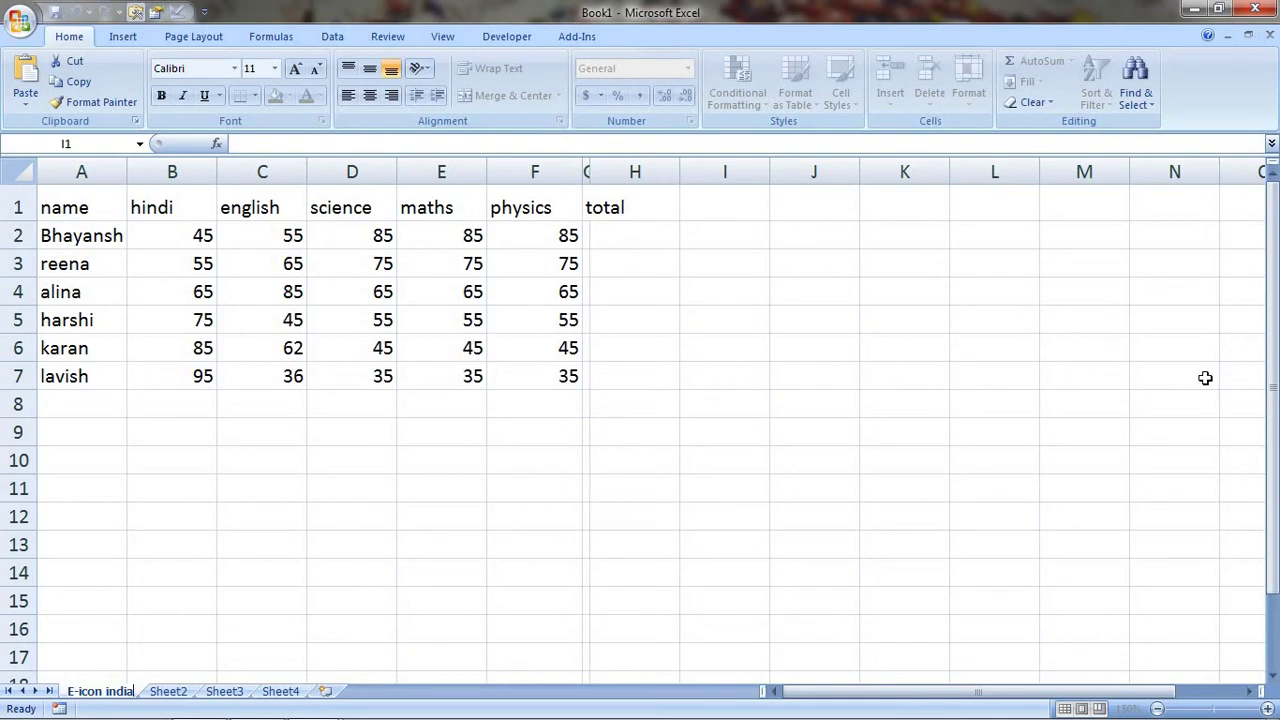
{"action": "left_click", "coordinate": [855, 440]}
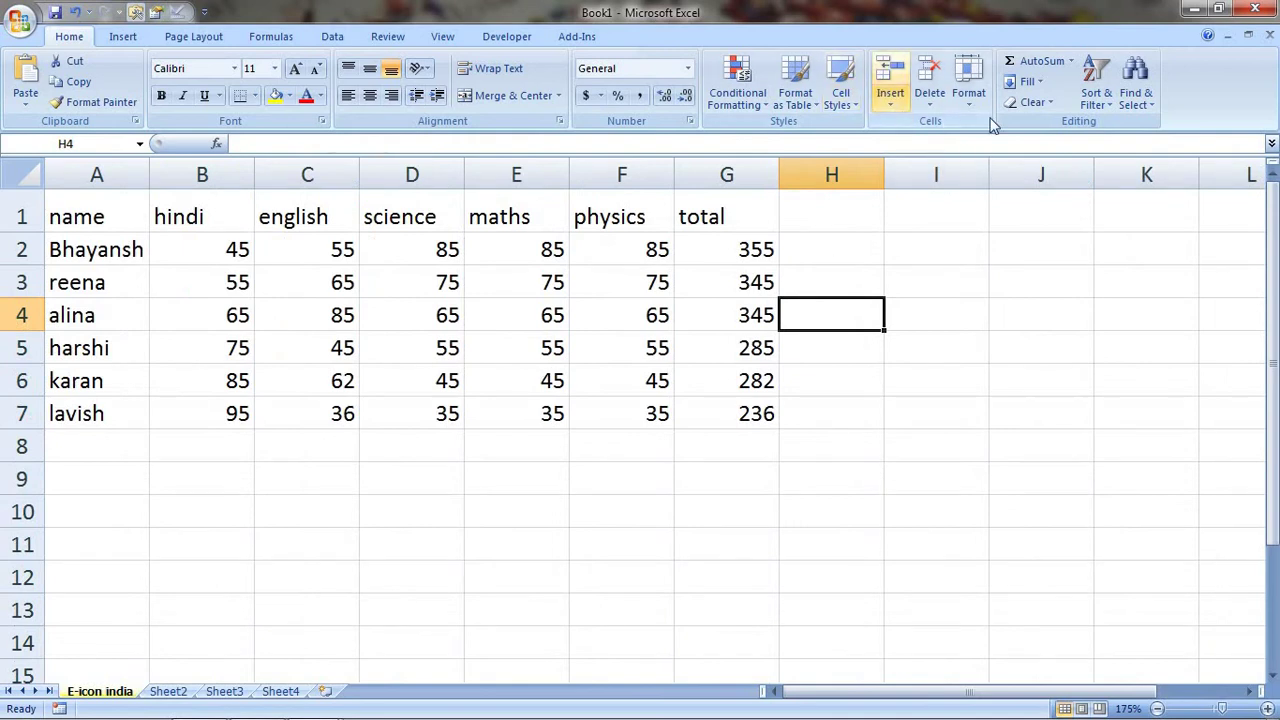
Drag the Sheet3 tab to the first position in the sheet order
{"action": "left_click", "coordinate": [977, 103]}
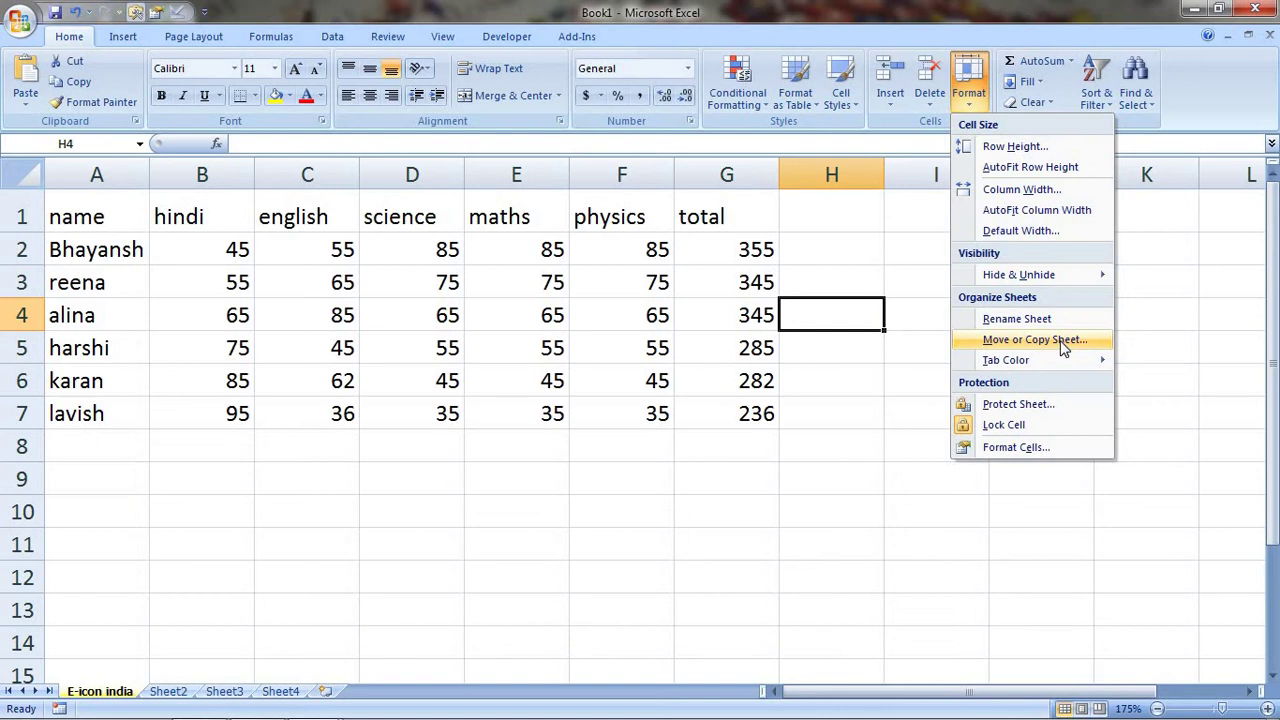
{"action": "mouse_move", "coordinate": [1020, 362]}
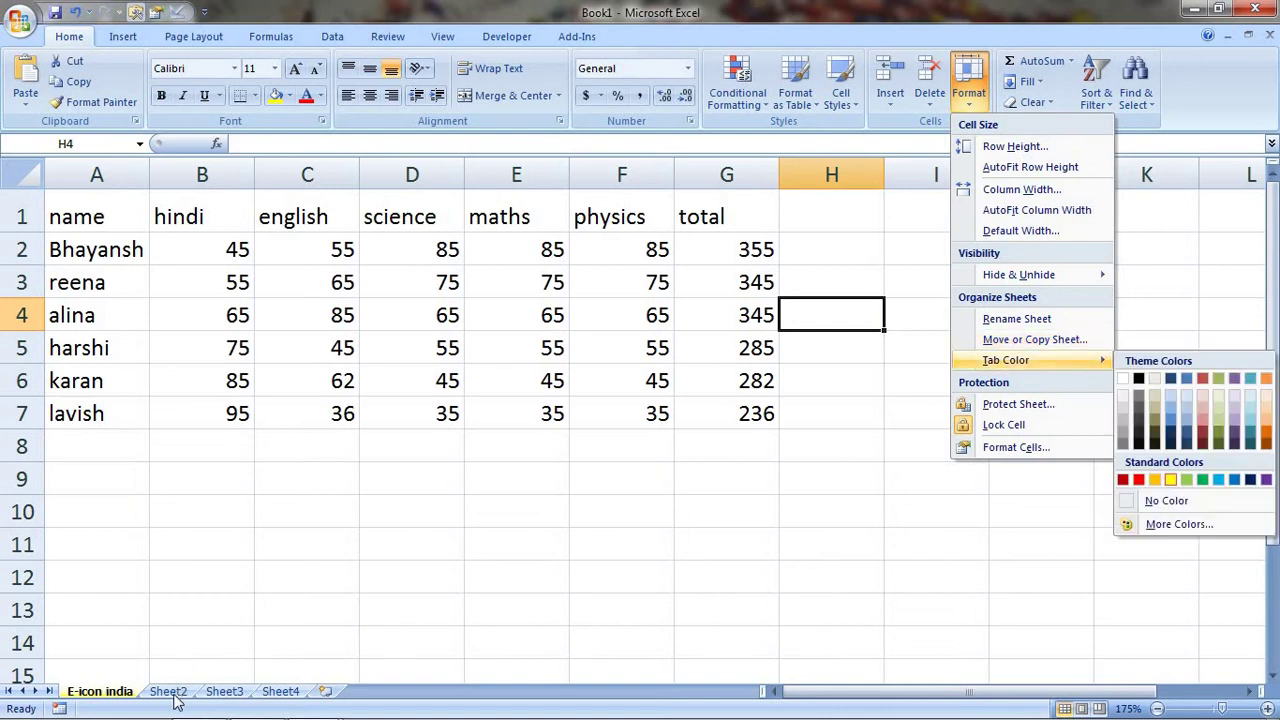
{"action": "left_click", "coordinate": [175, 700]}
{"action": "left_click_drag", "start_coordinate": [224, 691], "coordinate": [130, 683]}
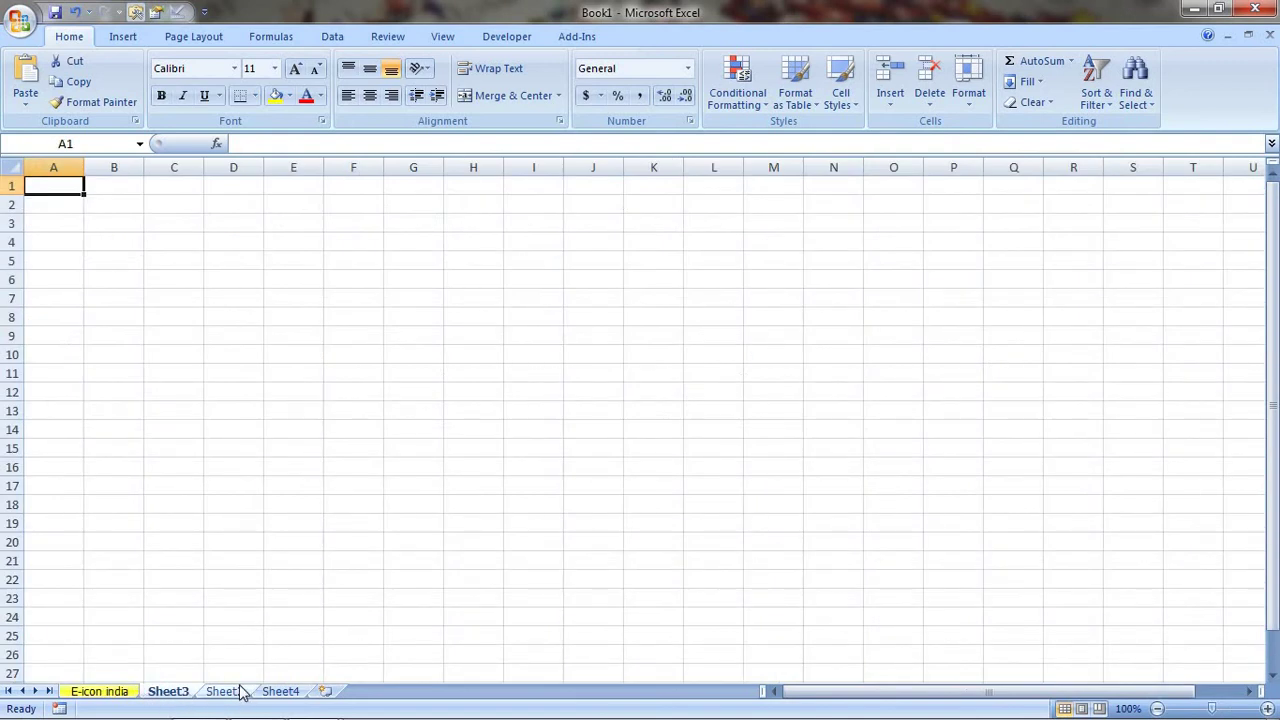
{"action": "left_click", "coordinate": [121, 692]}
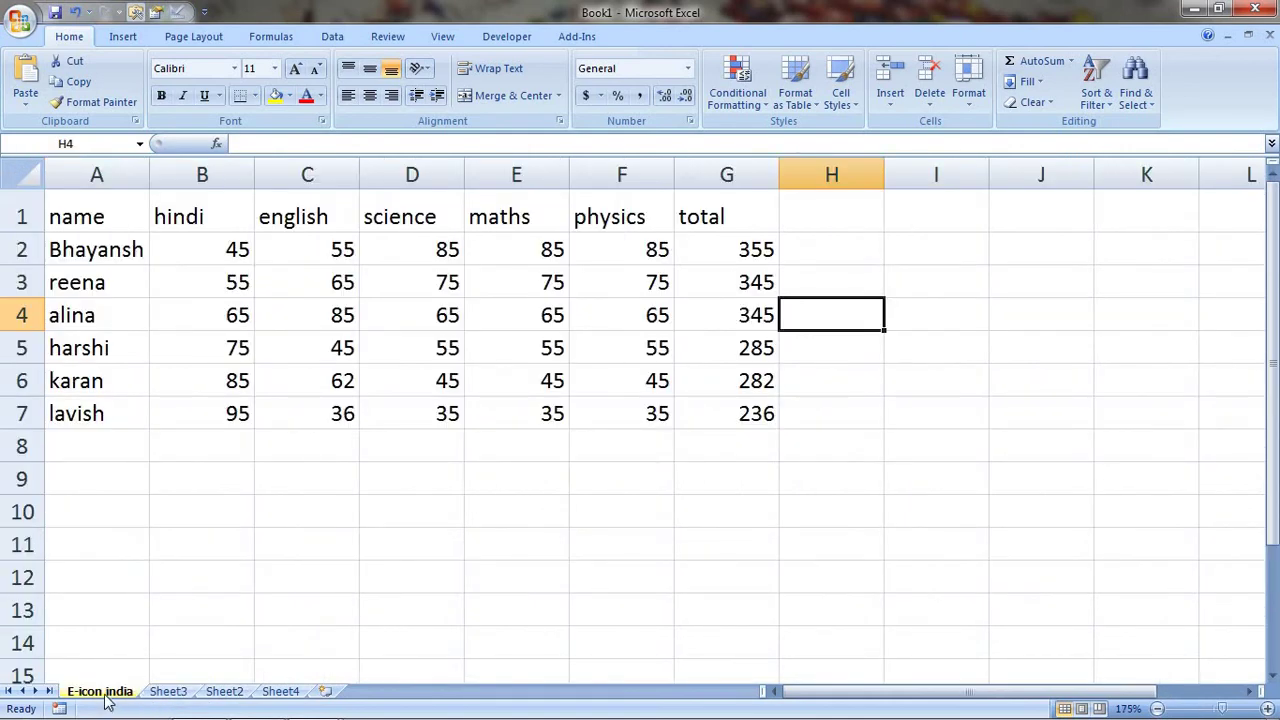
{"action": "left_click", "coordinate": [170, 691]}
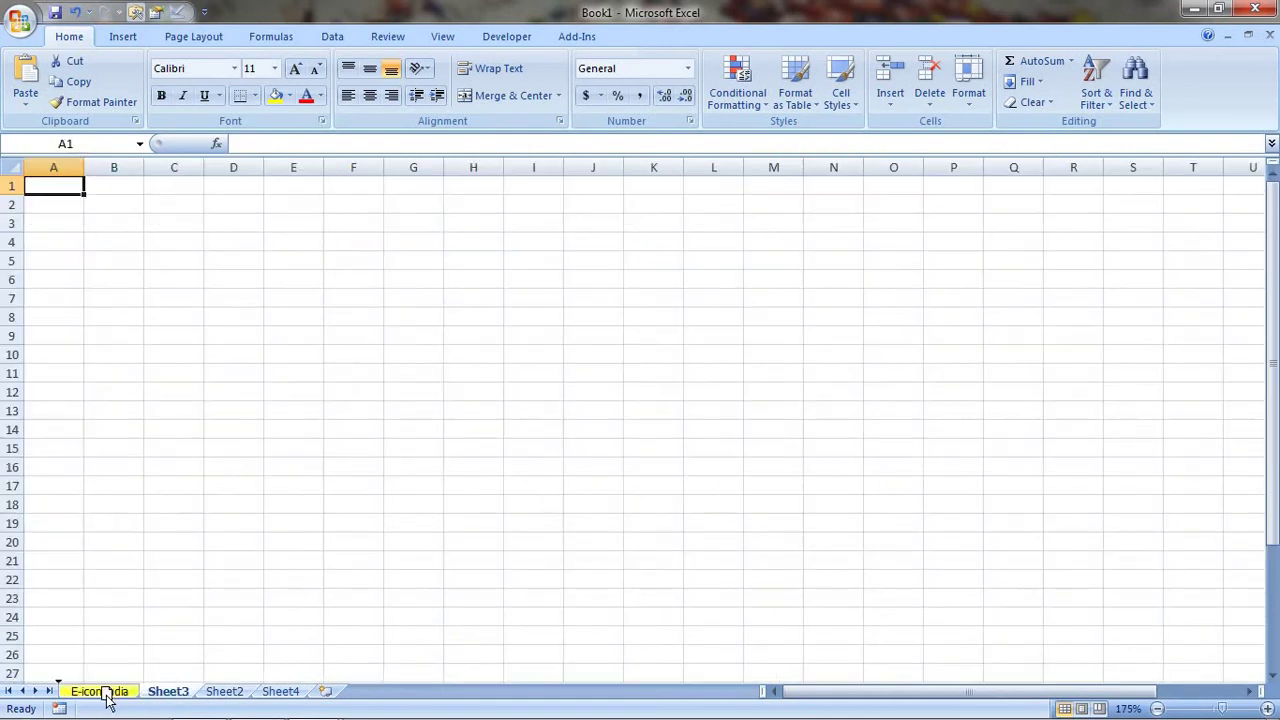
{"action": "left_click_drag", "start_coordinate": [108, 697], "coordinate": [104, 698]}
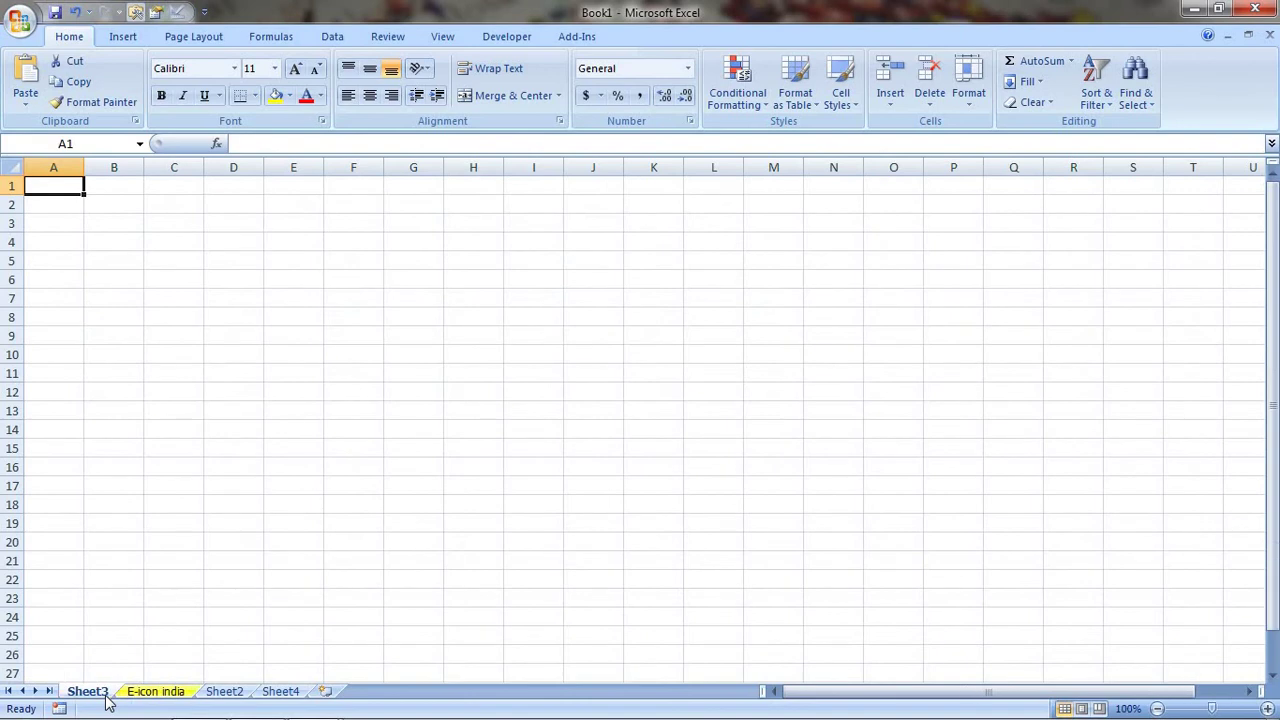
Move Sheet4 ahead of E-icon india so the marks sheet ends last, and show it
{"action": "left_click", "coordinate": [172, 697]}
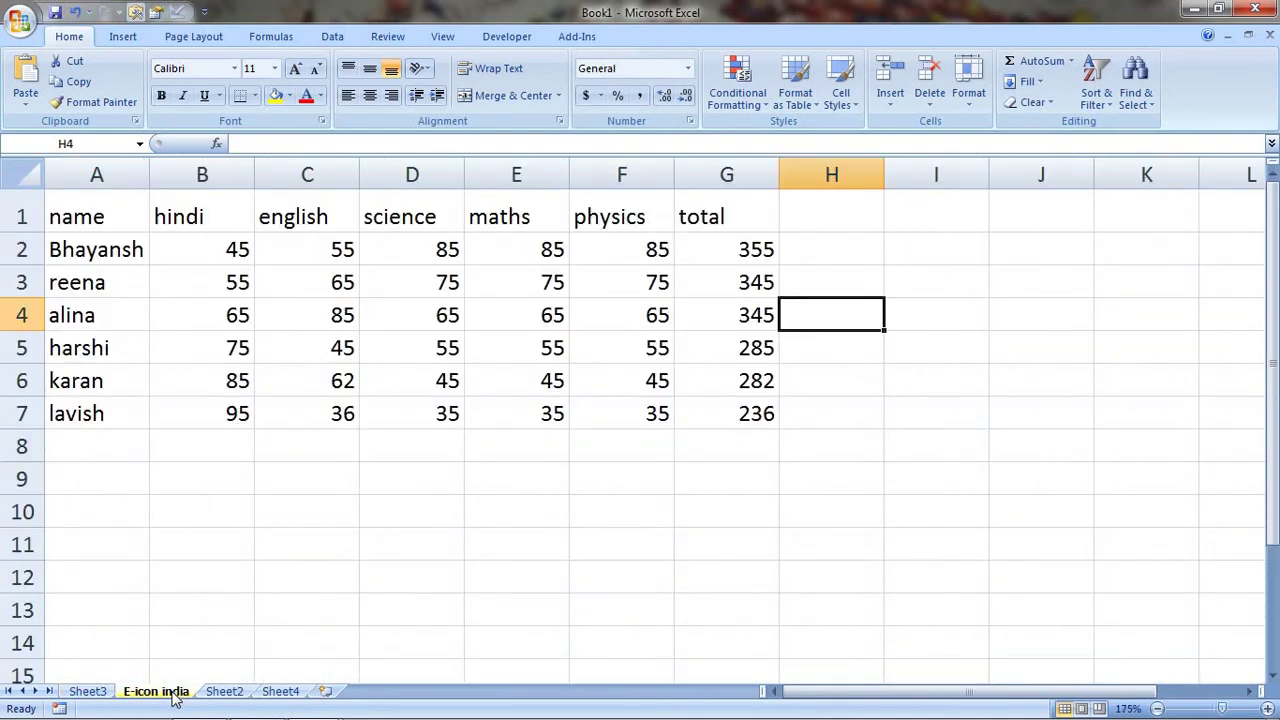
{"action": "left_click", "coordinate": [224, 700]}
{"action": "left_click_drag", "start_coordinate": [166, 693], "coordinate": [205, 694]}
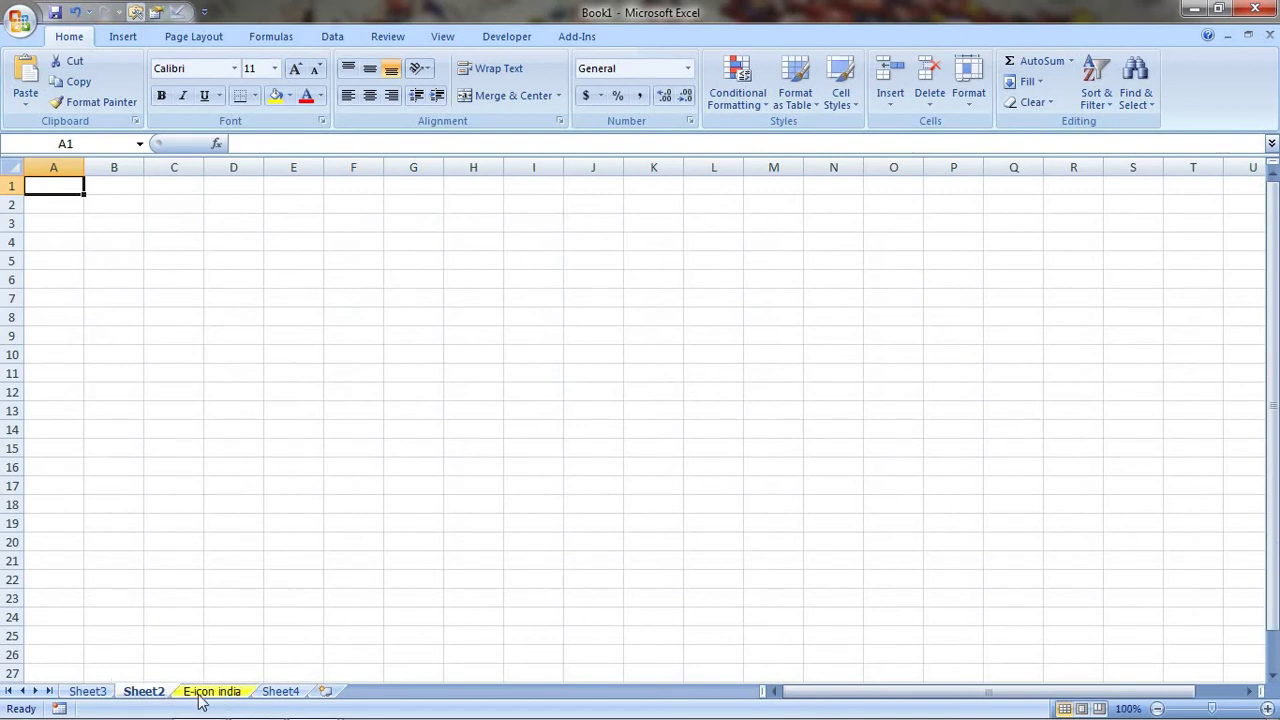
{"action": "left_click_drag", "start_coordinate": [283, 693], "coordinate": [226, 700]}
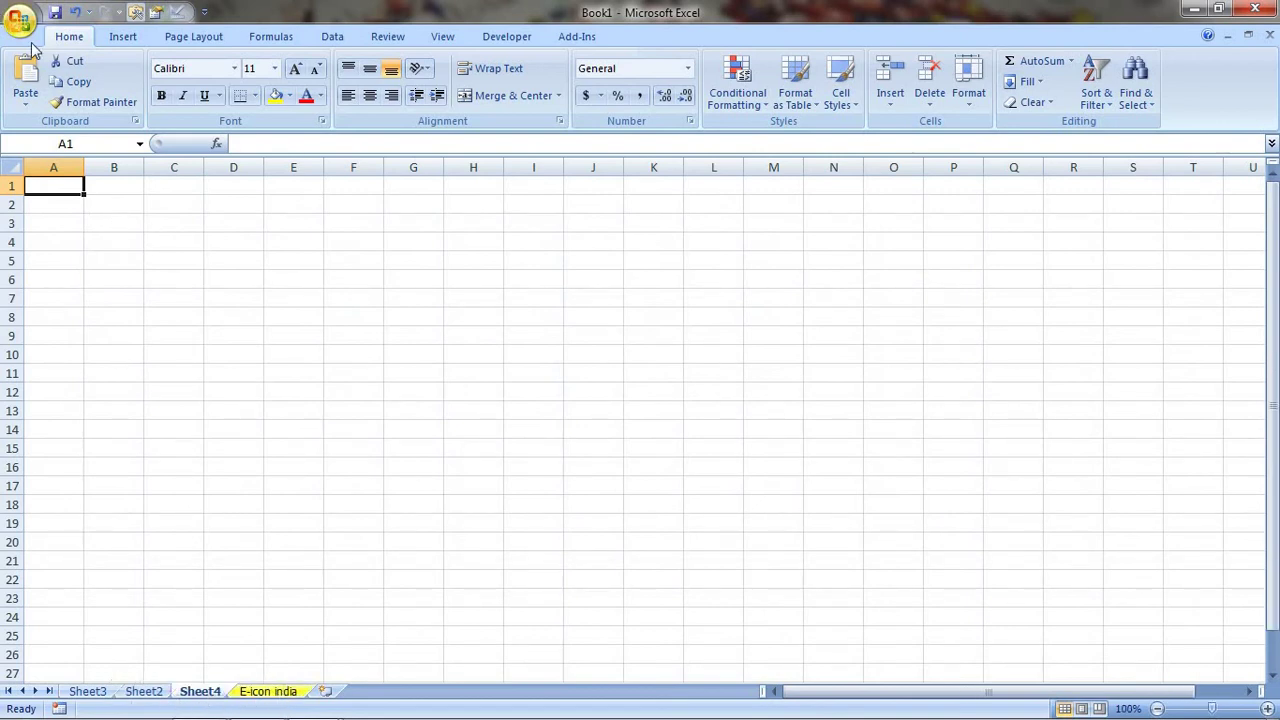
{"action": "left_click", "coordinate": [283, 692]}
{"action": "mouse_move", "coordinate": [545, 718]}
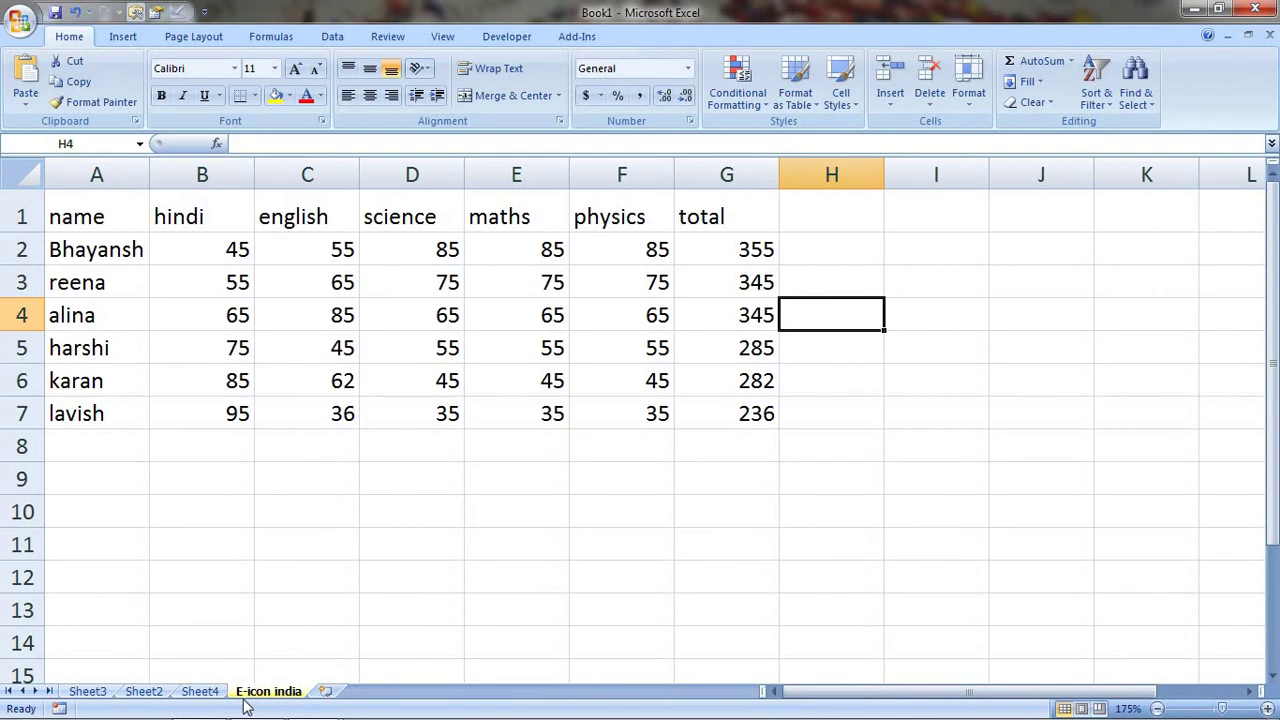
Colour the E-icon india sheet tab dark red from Standard Colors
{"action": "left_click", "coordinate": [969, 95]}
{"action": "mouse_move", "coordinate": [1033, 365]}
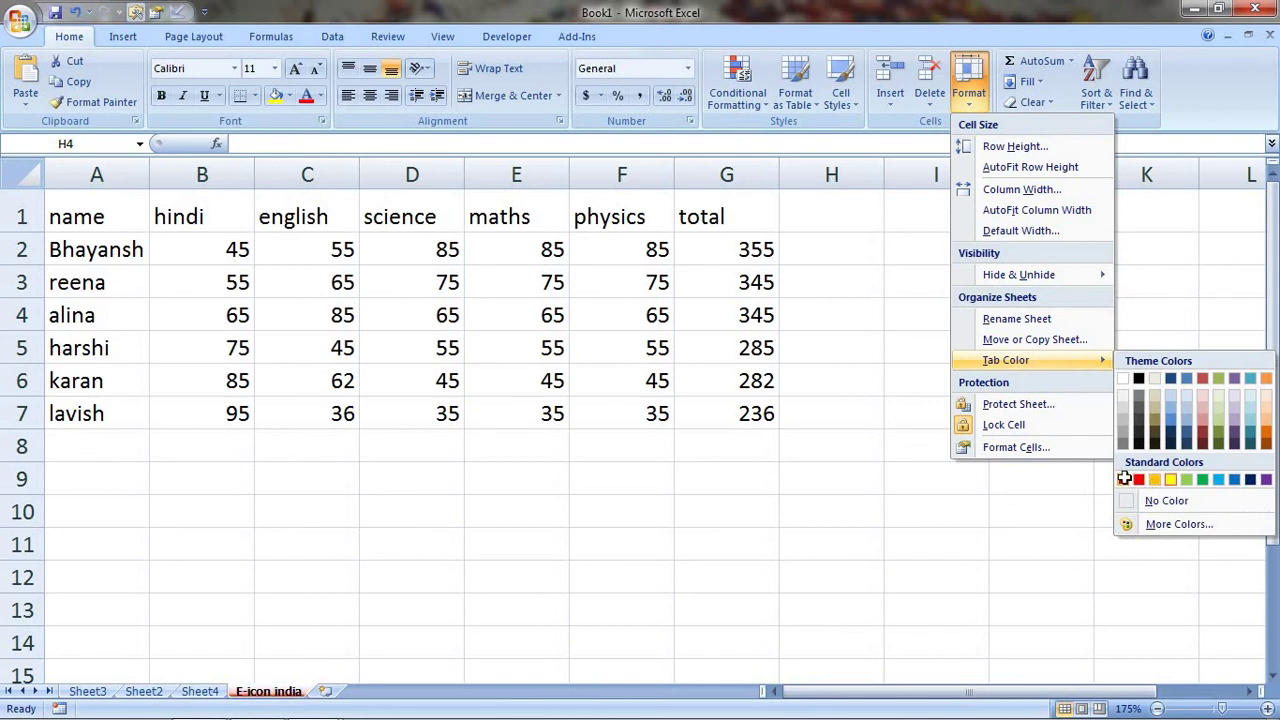
{"action": "left_click", "coordinate": [1124, 479]}
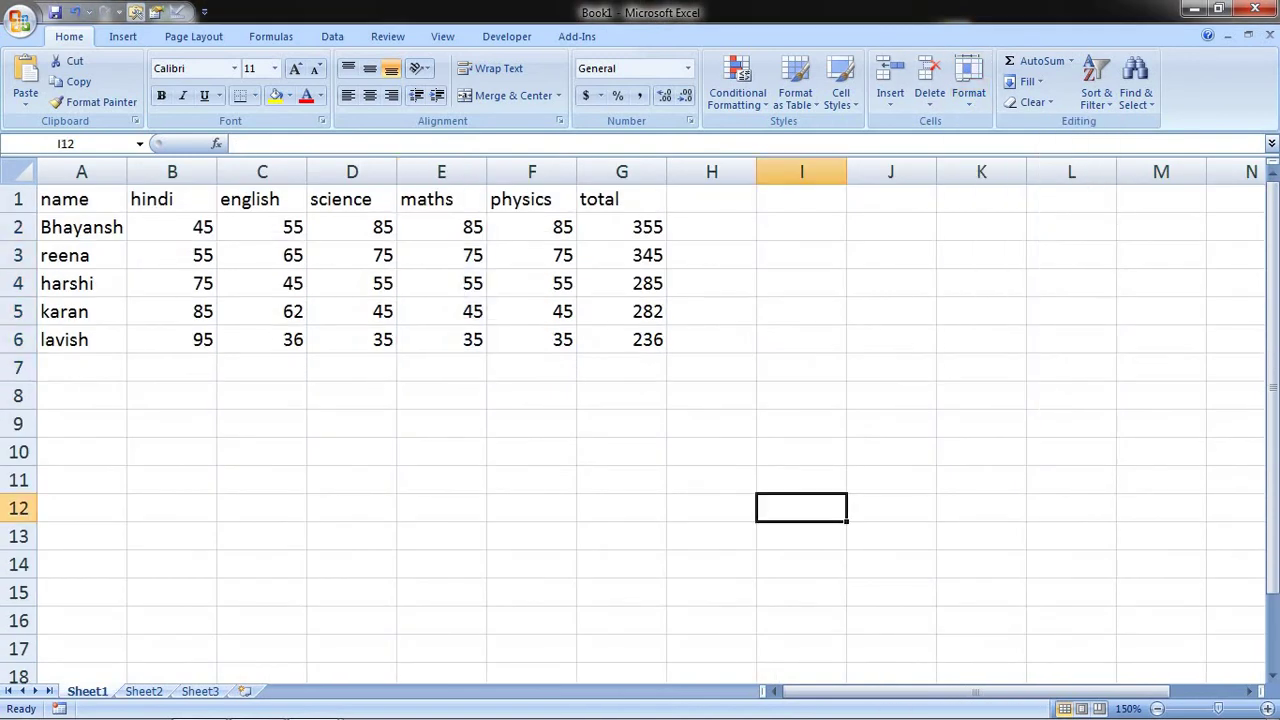
Label A7 'lcm' and enter =LCM(B2:B6) in B7, giving 799425 for hindi
{"action": "left_click", "coordinate": [88, 365]}
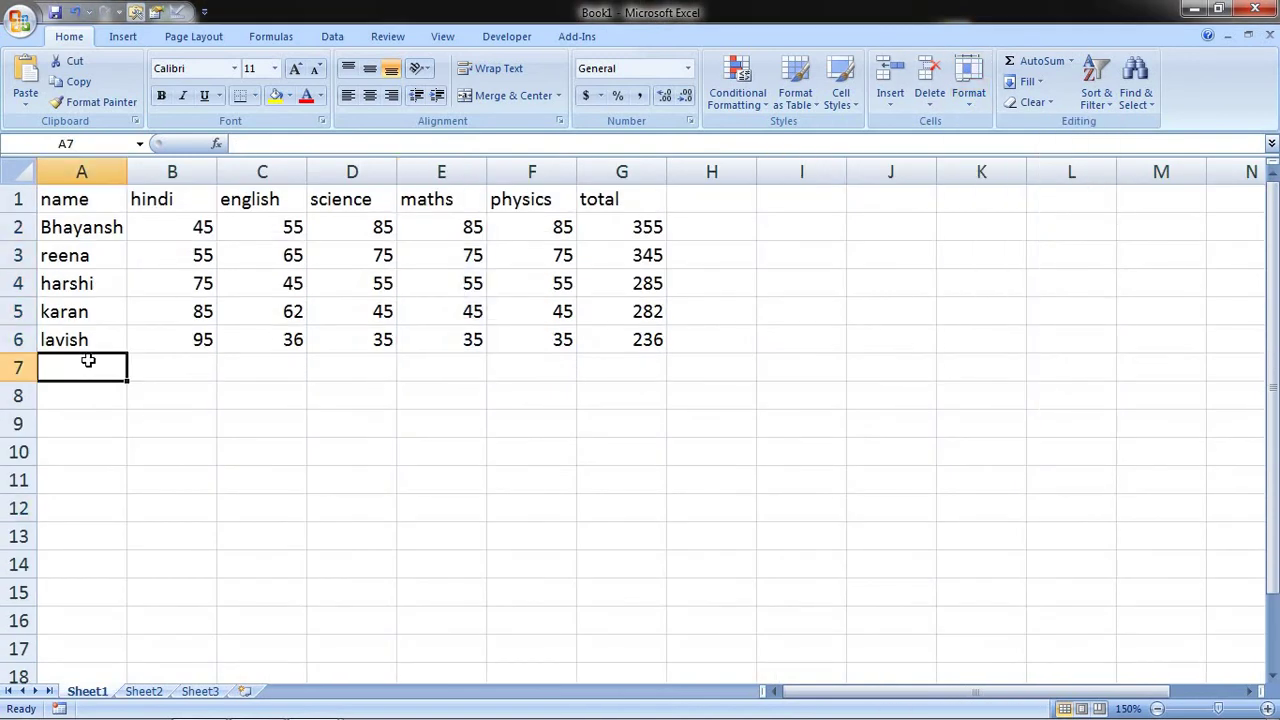
{"action": "type", "text": "l"}
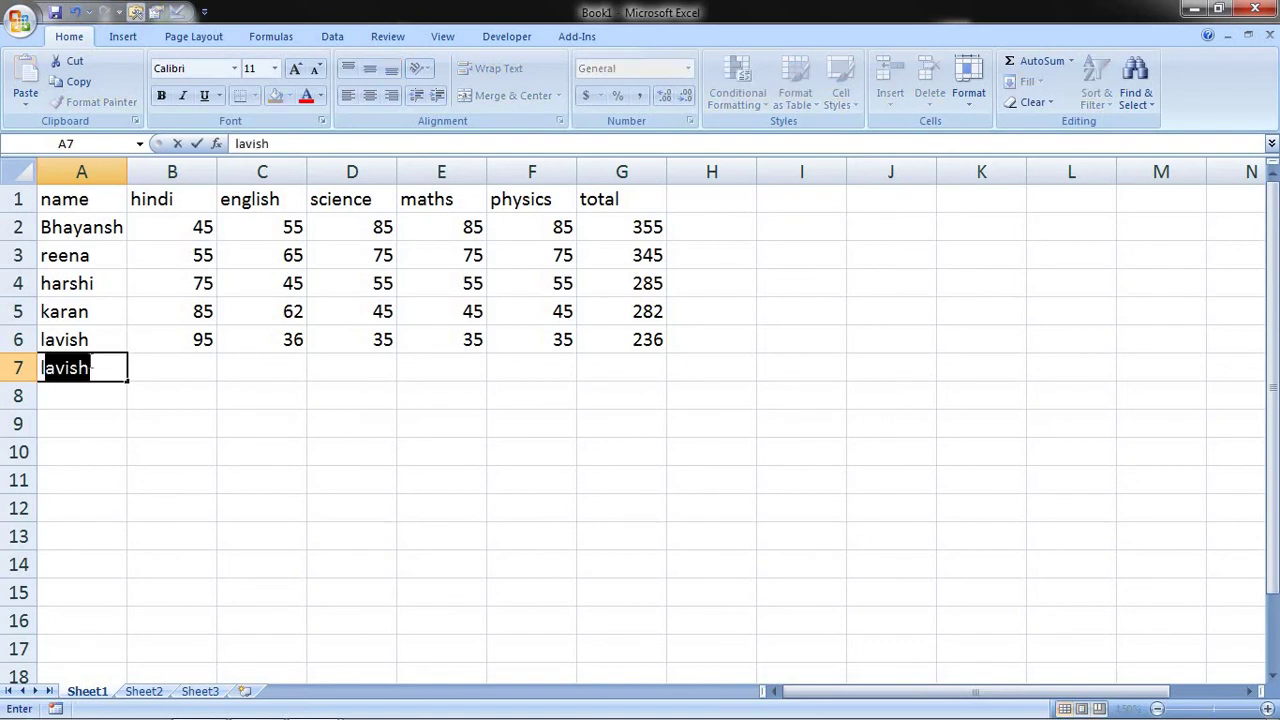
{"action": "type", "text": "cm"}
{"action": "key", "text": "Tab"}
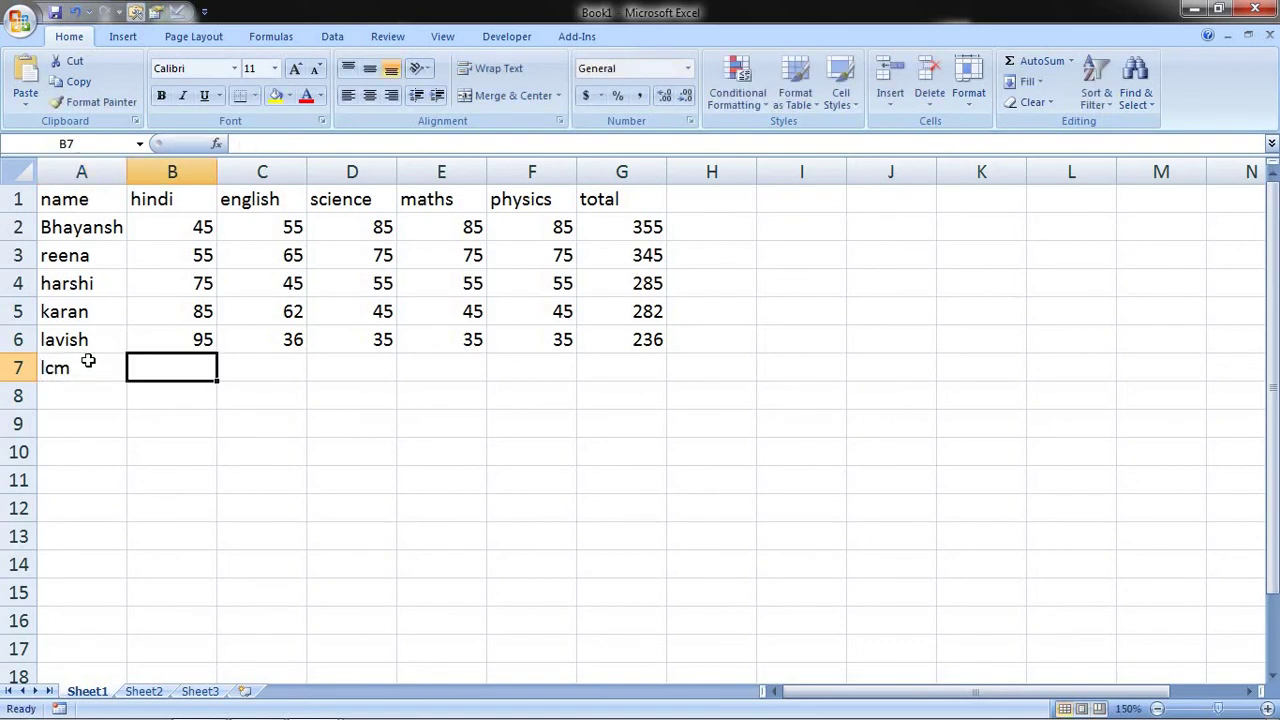
{"action": "type", "text": "=l"}
{"action": "type", "text": "c"}
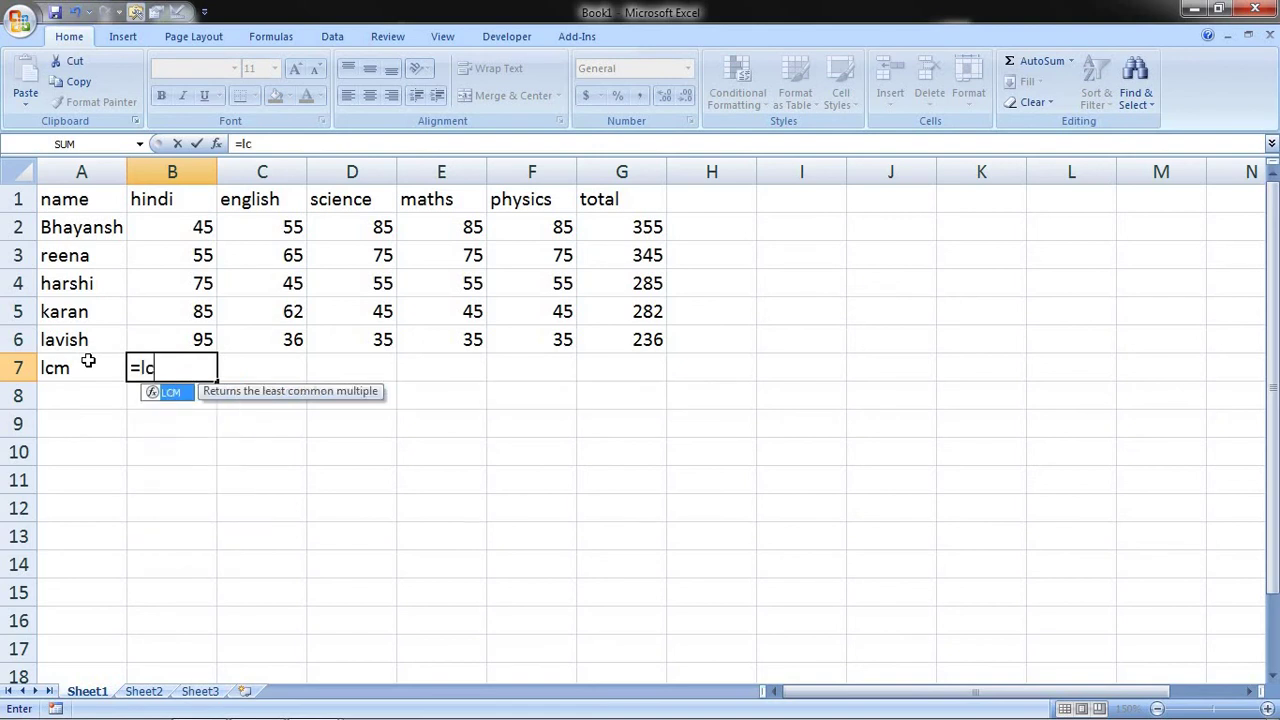
{"action": "type", "text": "m("}
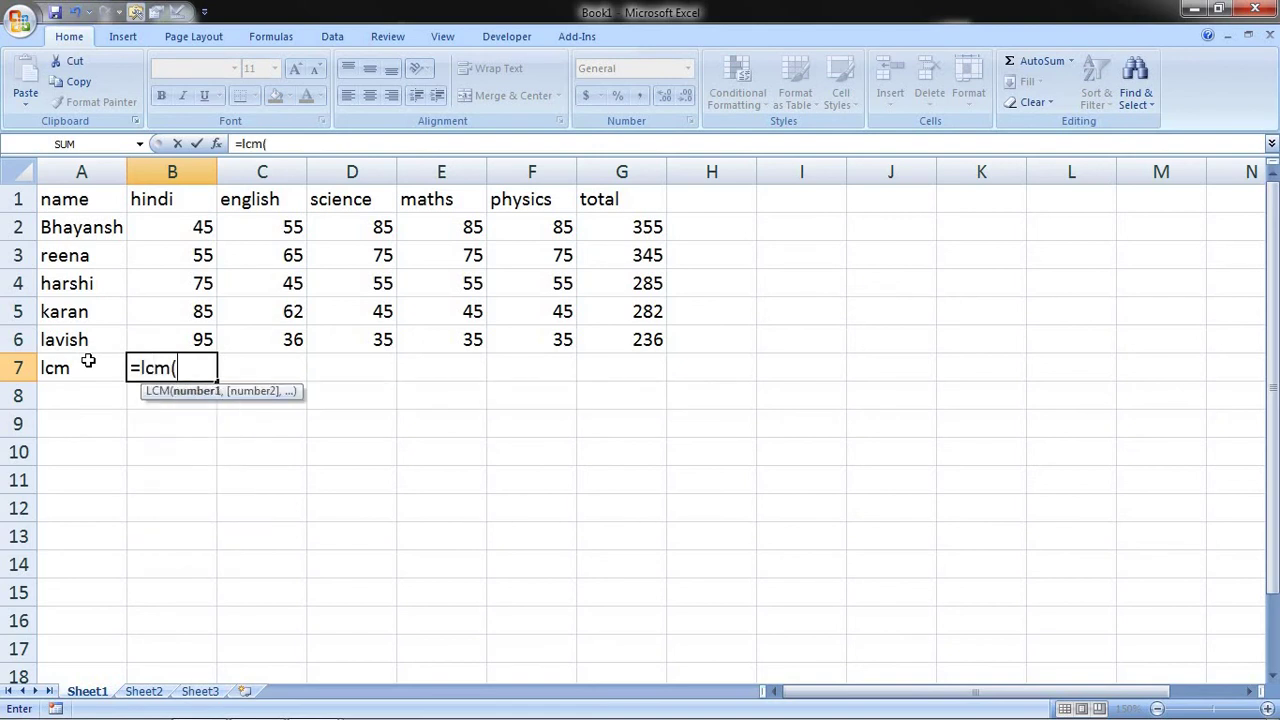
{"action": "left_click_drag", "start_coordinate": [200, 240], "coordinate": [203, 339]}
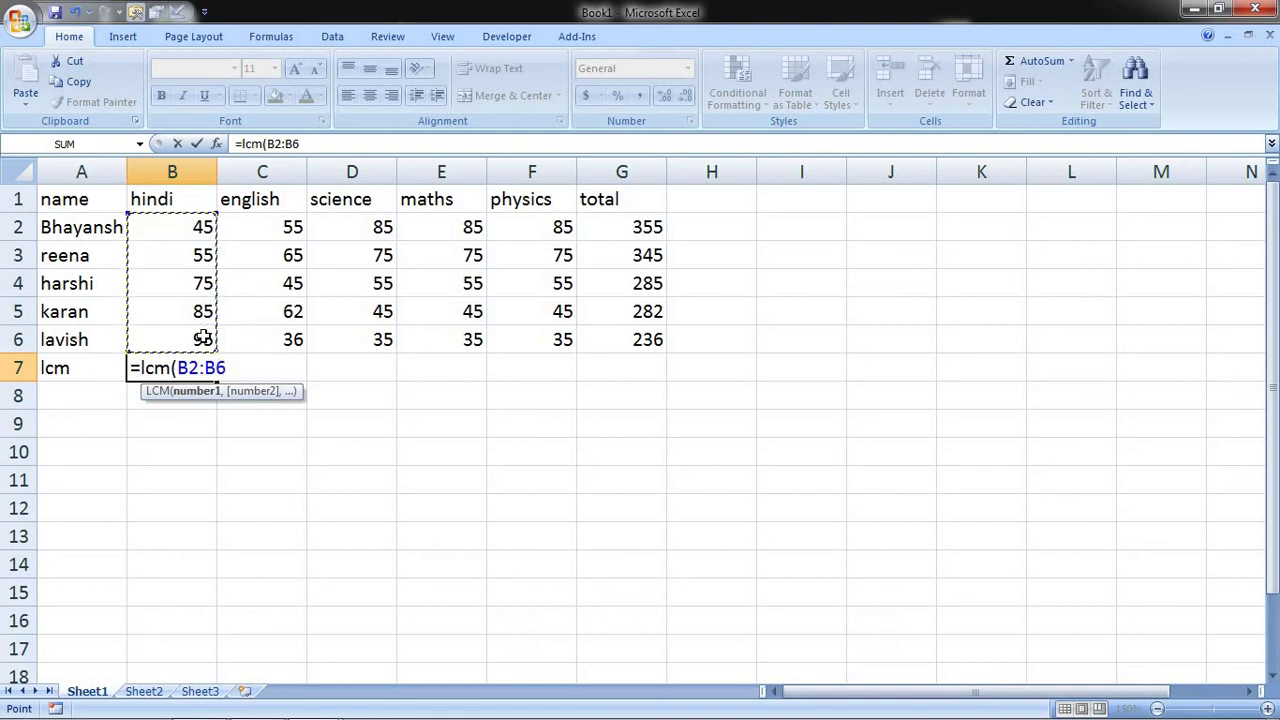
{"action": "type", "text": ")"}
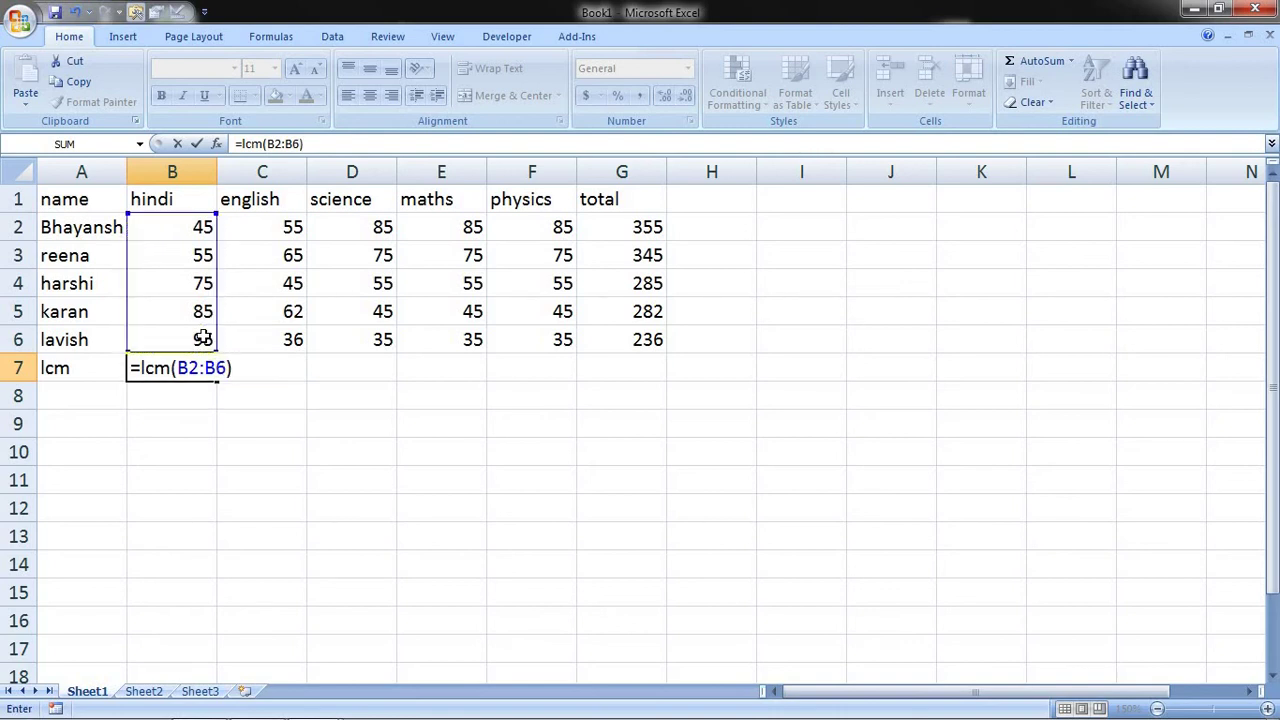
{"action": "key", "text": "Return"}
Fill the LCM formula from B7 across the row to F7
{"action": "key", "text": "Up"}
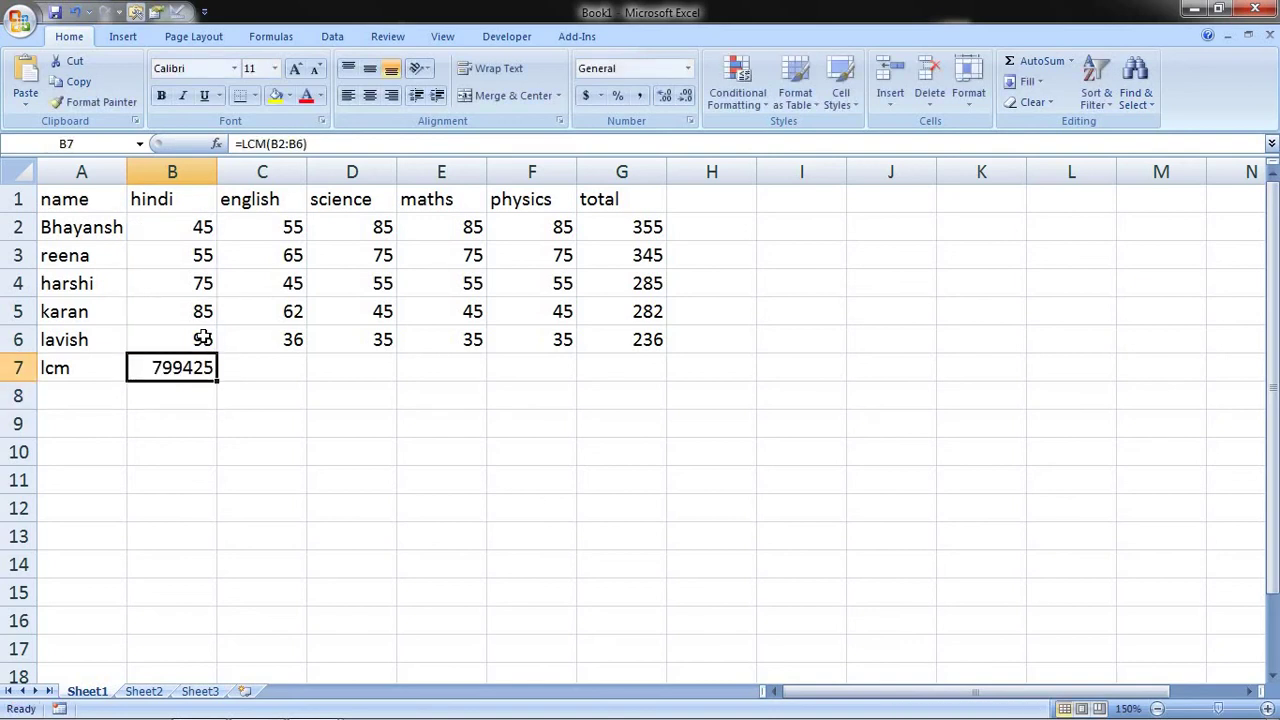
{"action": "key", "text": "Down"}
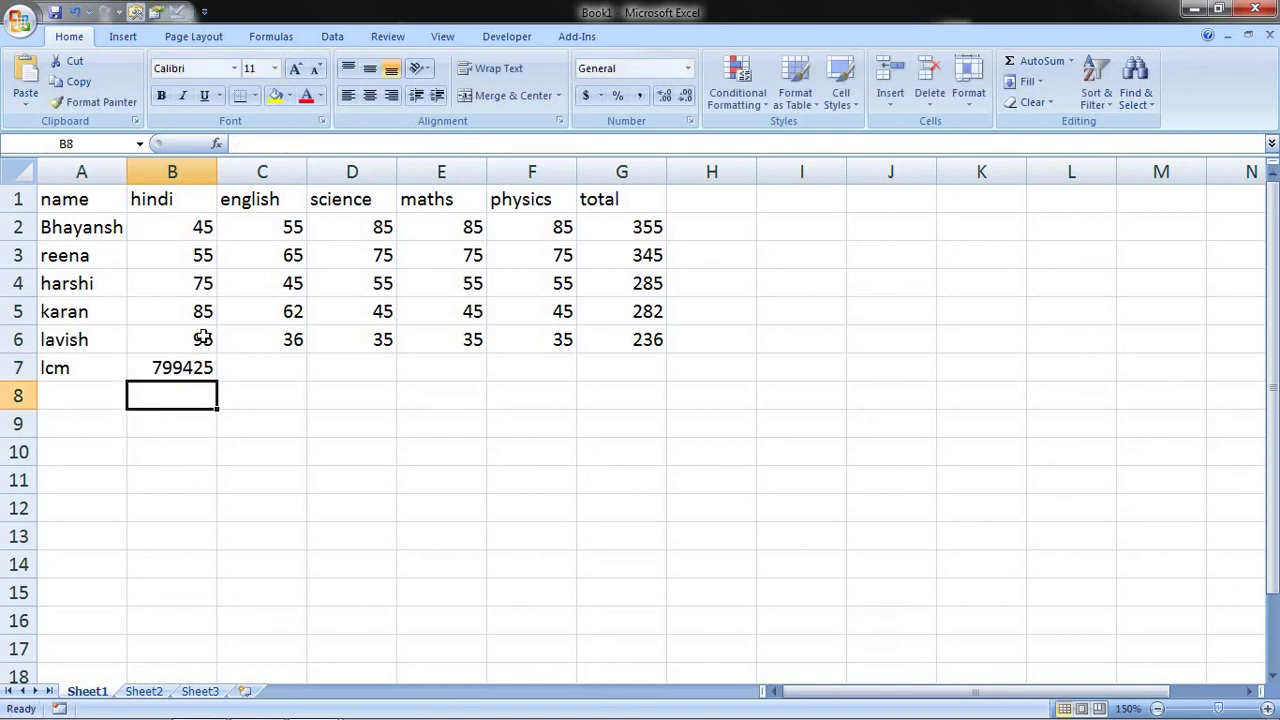
{"action": "key", "text": "Up"}
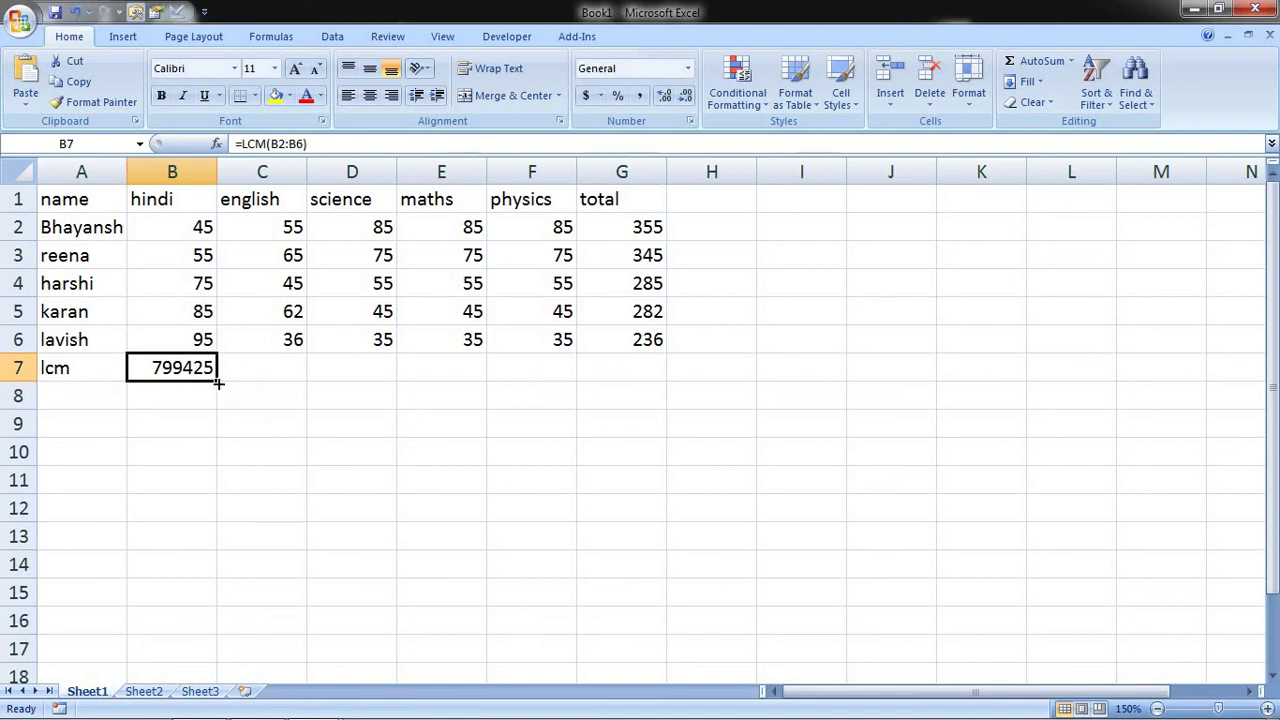
{"action": "mouse_move", "coordinate": [218, 381]}
{"action": "left_mouse_down"}
{"action": "mouse_move", "coordinate": [342, 396]}
{"action": "mouse_move", "coordinate": [520, 385]}
{"action": "left_mouse_up"}
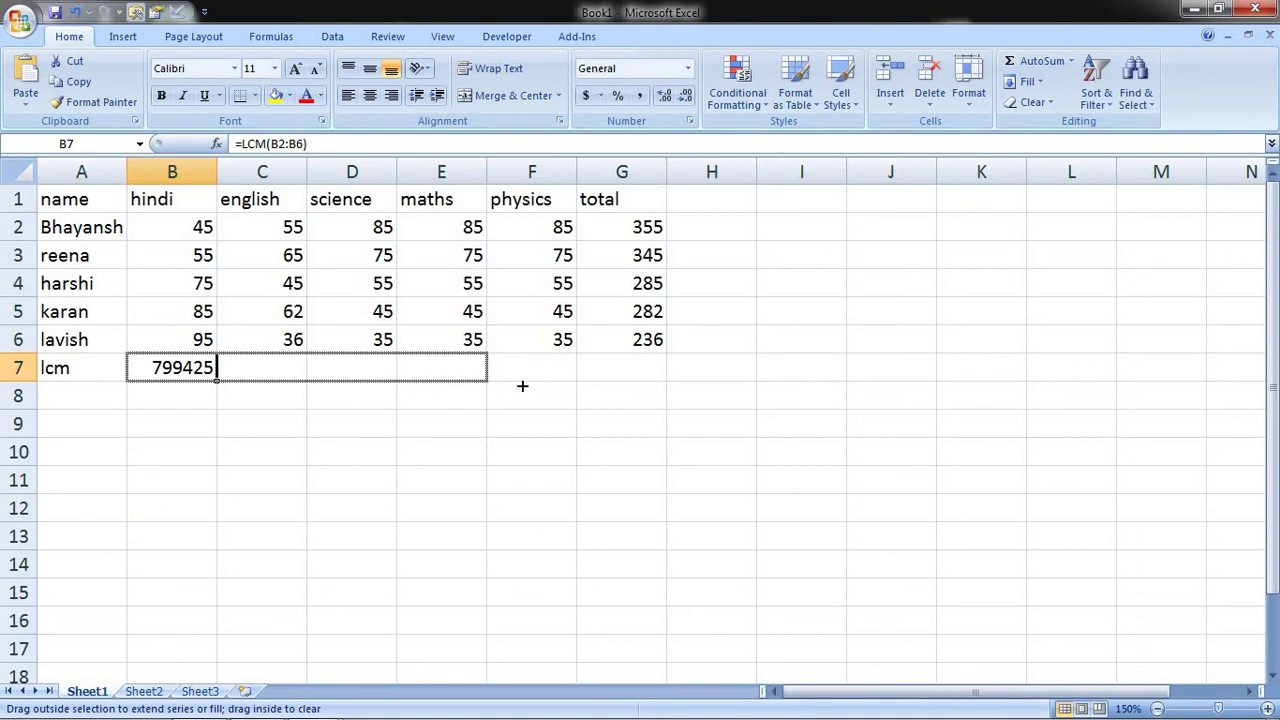
Fill the LCM formula across C7:F7, then enter header 'lowercase' in H1 and =LOWER(A2:A6) in H2
{"action": "left_click_drag", "start_coordinate": [522, 385], "coordinate": [620, 386]}
{"action": "left_click", "coordinate": [717, 197]}
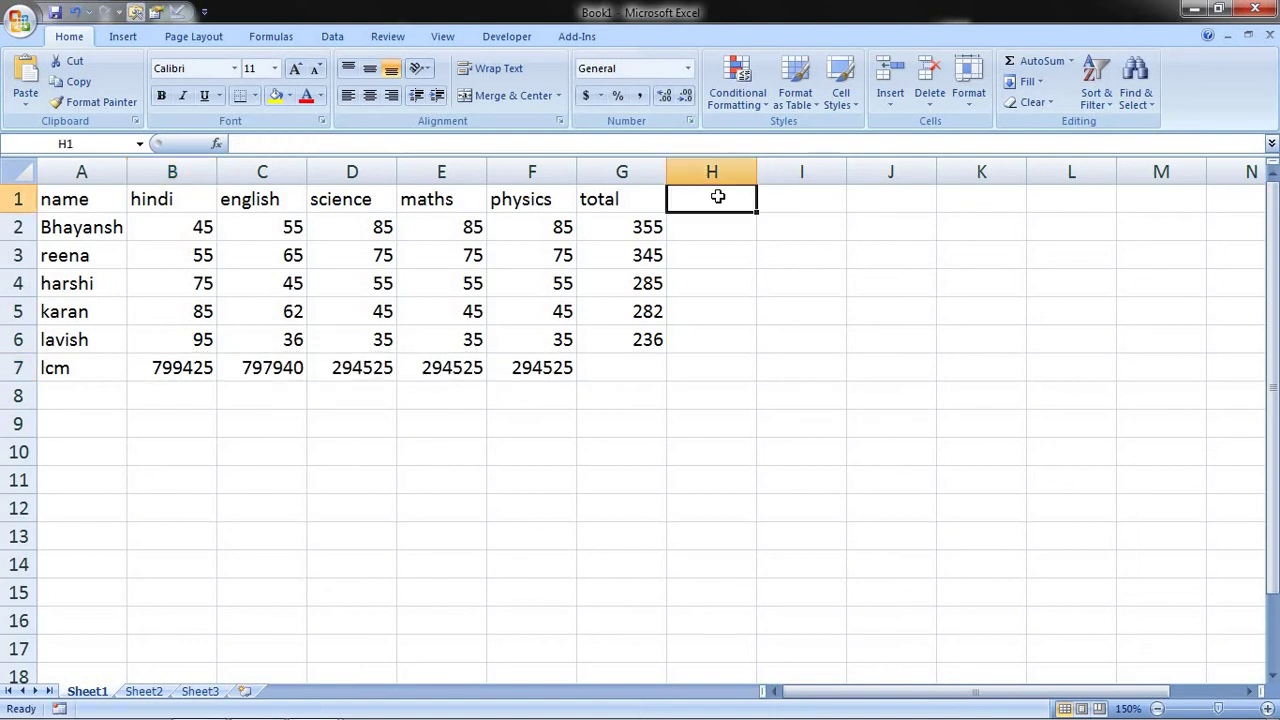
{"action": "type", "text": "lower"}
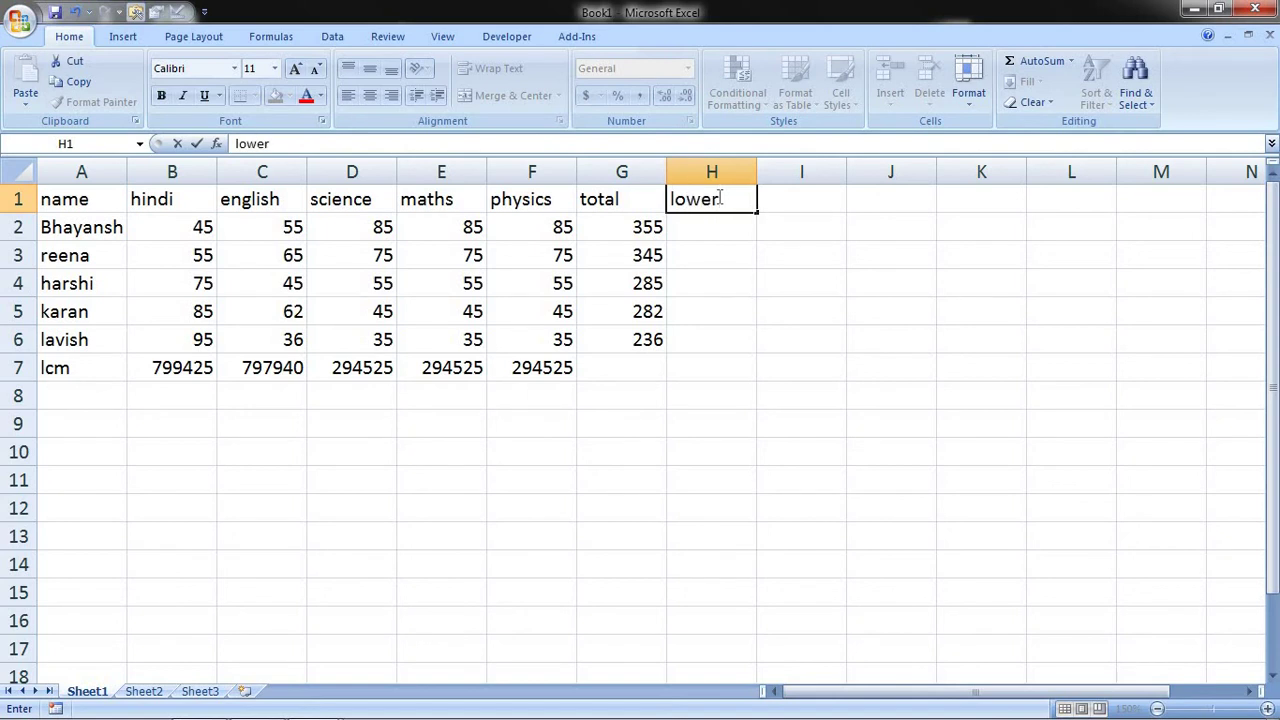
{"action": "type", "text": "cas"}
{"action": "type", "text": "e"}
{"action": "key", "text": "Return"}
{"action": "type", "text": "="}
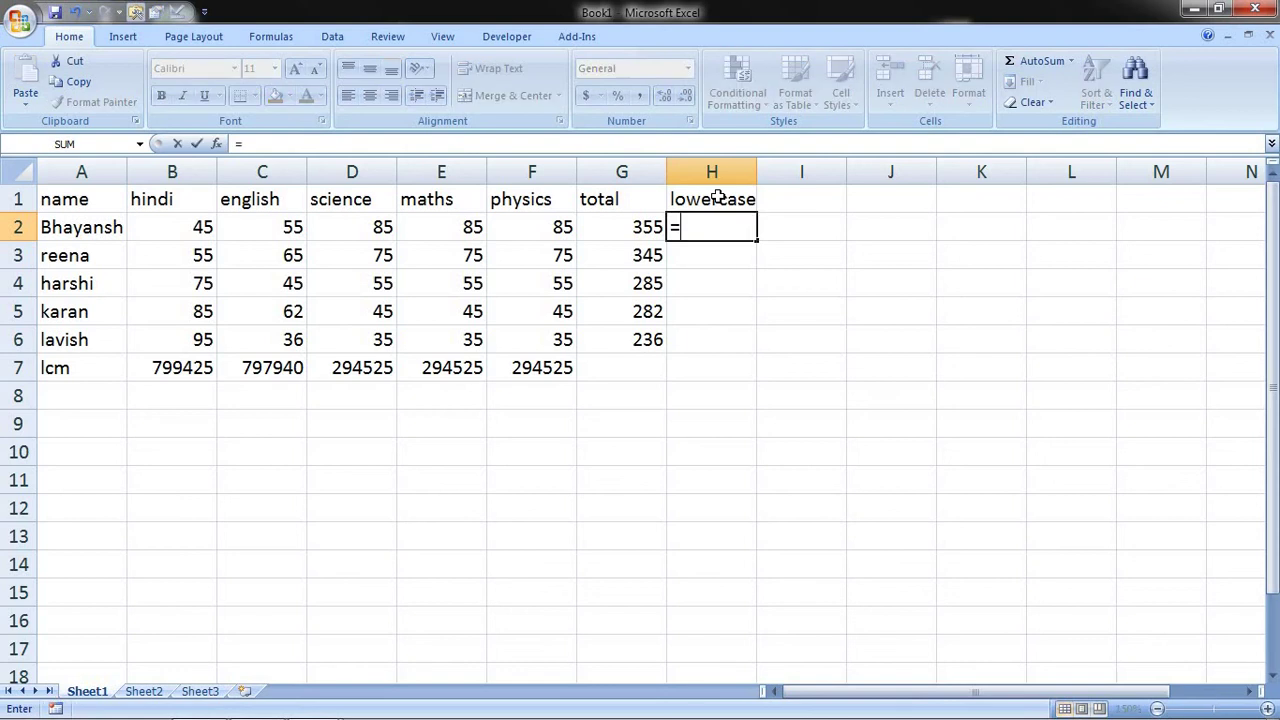
{"action": "type", "text": "lower"}
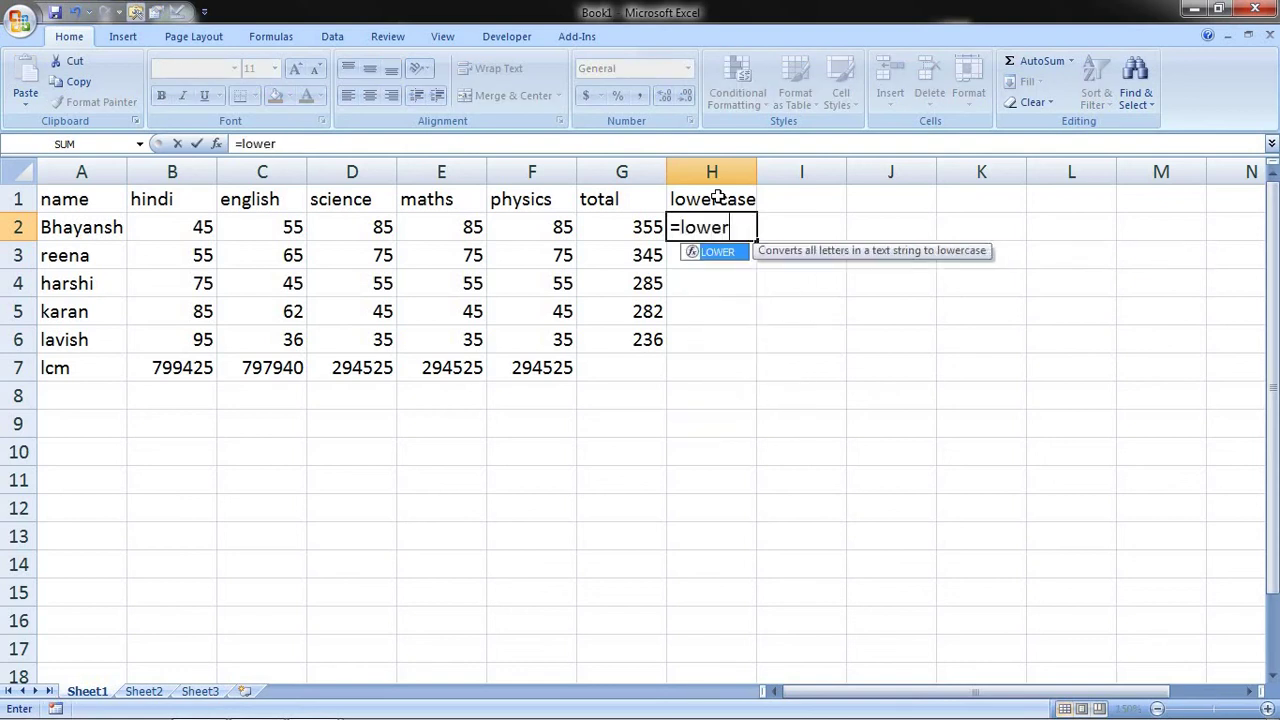
{"action": "type", "text": "("}
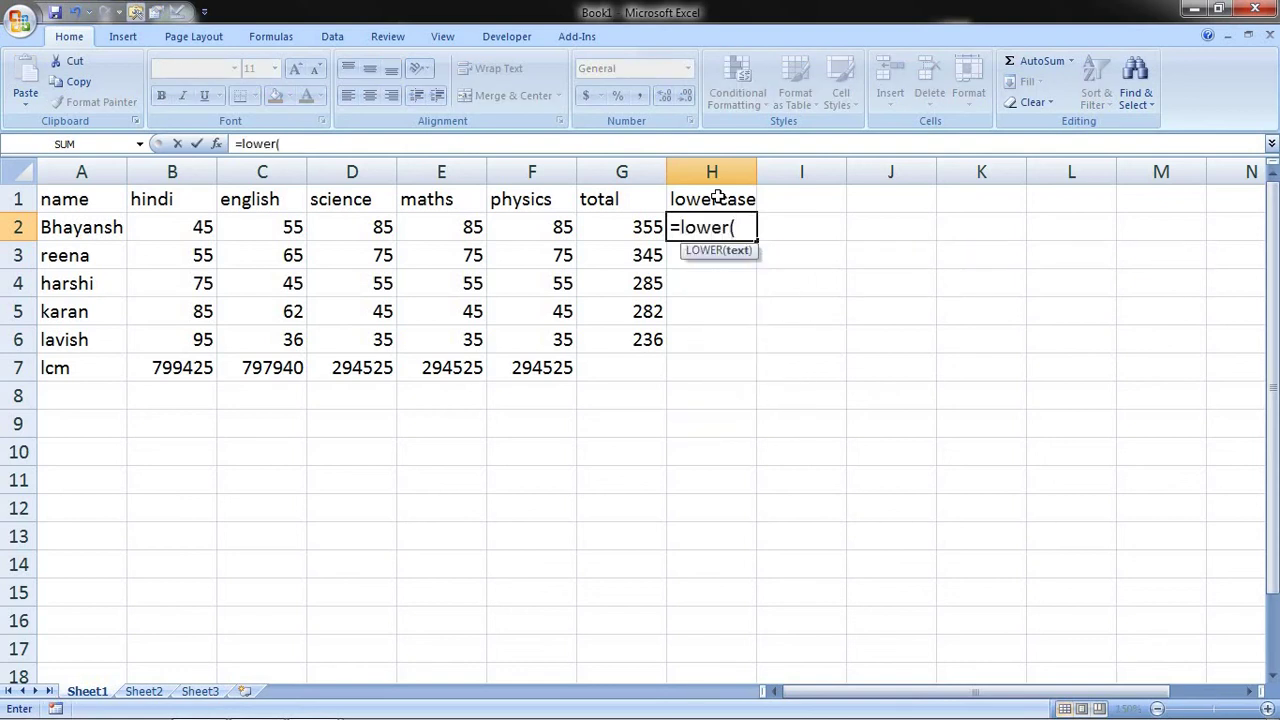
{"action": "left_click", "coordinate": [104, 228]}
{"action": "left_click_drag", "start_coordinate": [101, 248], "coordinate": [104, 340]}
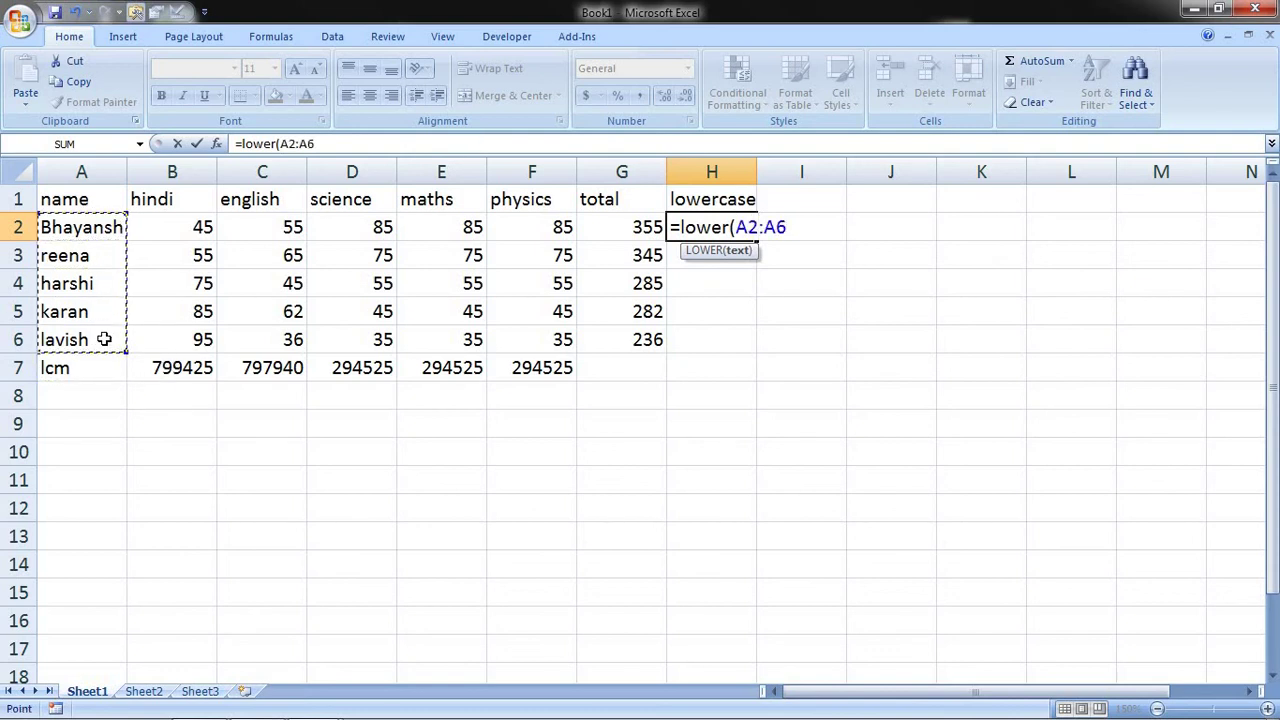
{"action": "type", "text": ")"}
{"action": "key", "text": "Return"}
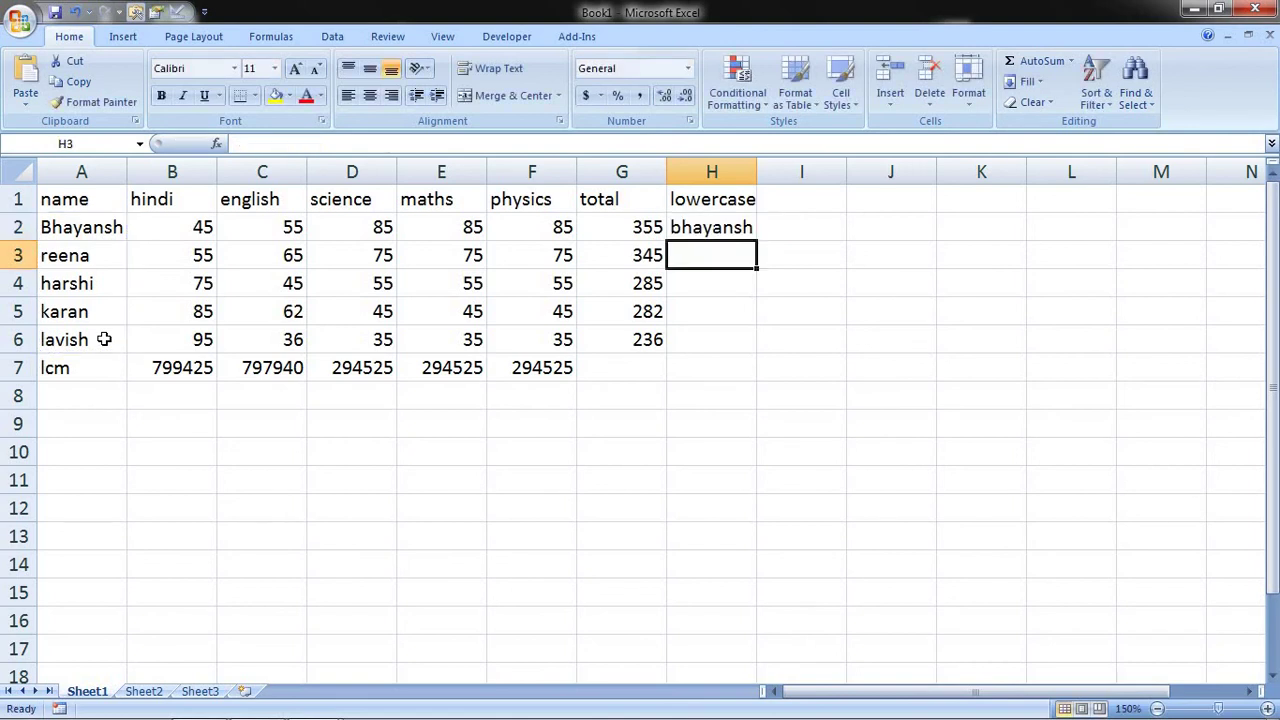
Copy the LOWER formula from H2 down to H6
{"action": "left_click", "coordinate": [735, 226]}
{"action": "left_click_drag", "start_coordinate": [757, 241], "coordinate": [762, 346]}
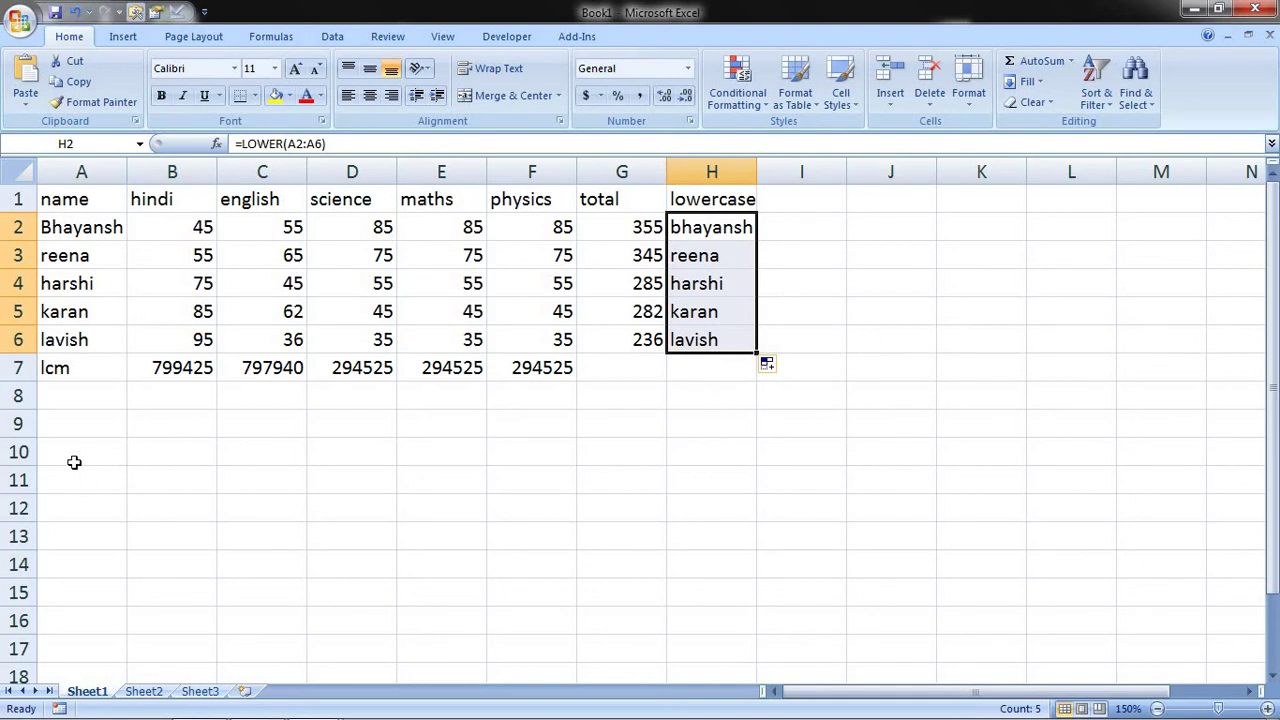
{"action": "left_click", "coordinate": [83, 425]}
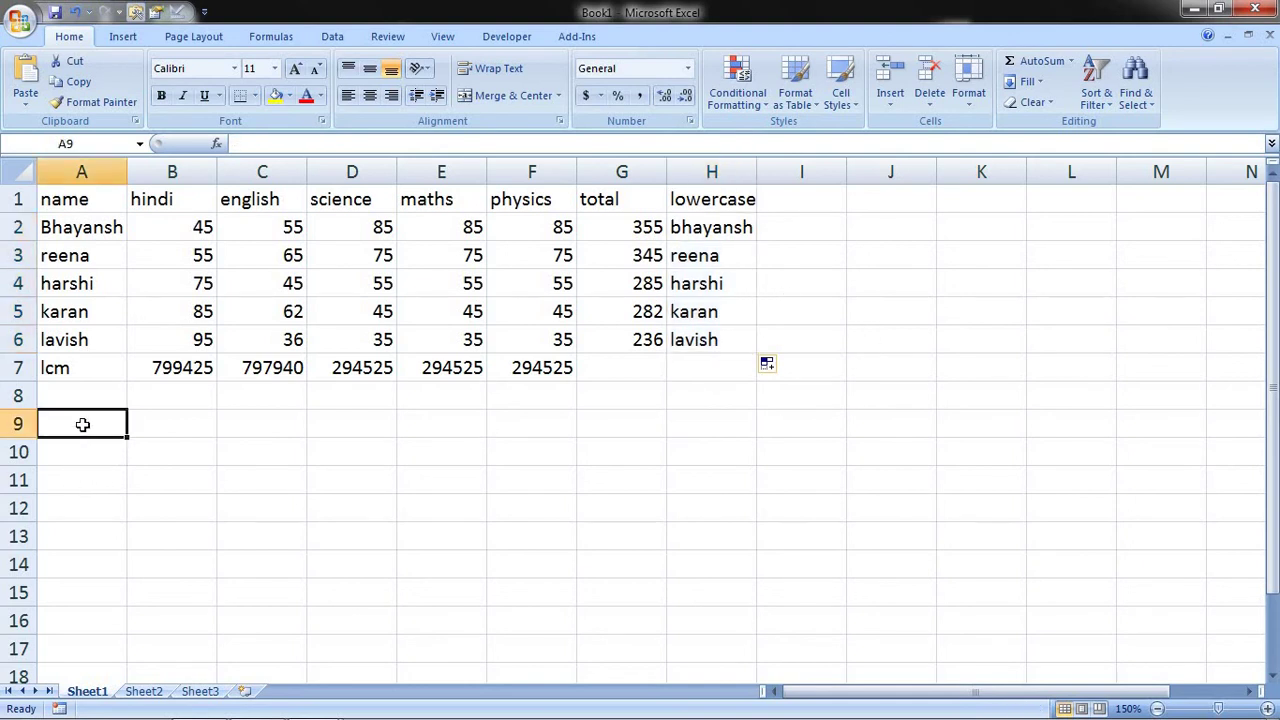
Label cell A9 'repeat', correcting the mistyped letters
{"action": "type", "text": "re"}
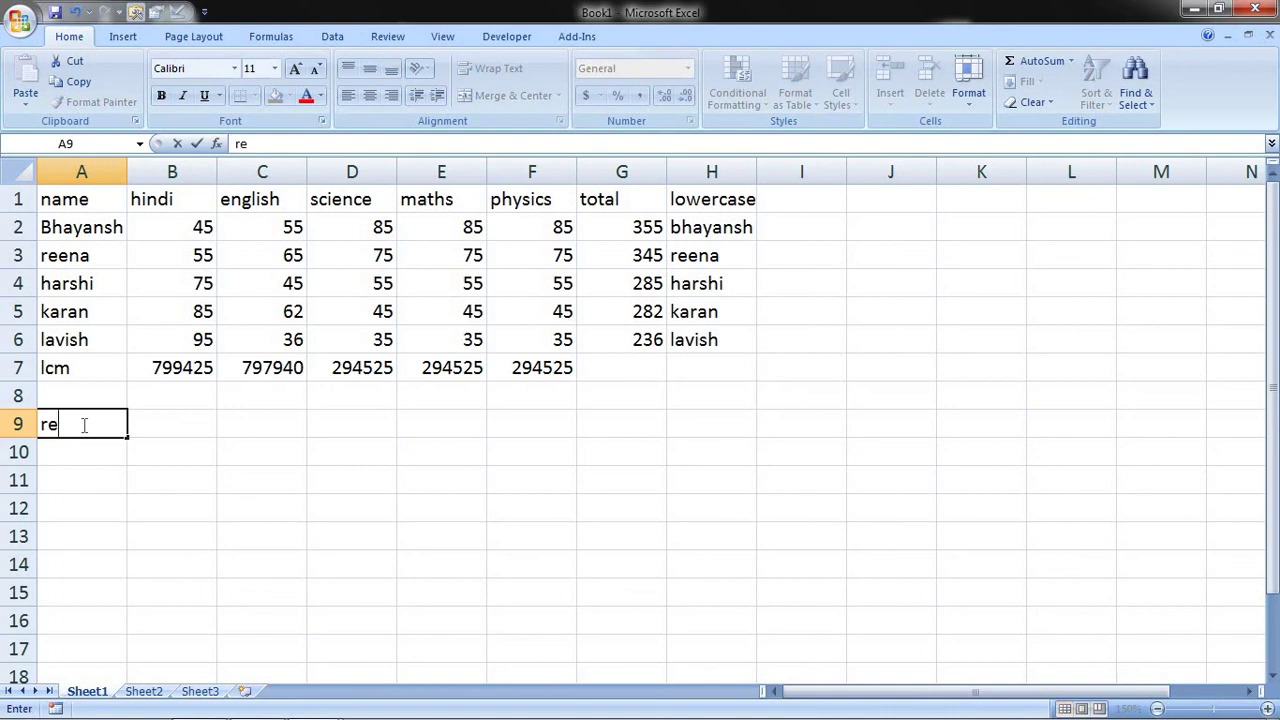
{"action": "type", "text": "pre"}
{"action": "key", "text": "BackSpace"}
{"action": "key", "text": "BackSpace"}
{"action": "type", "text": "ea"}
{"action": "type", "text": "t"}
{"action": "key", "text": "Tab"}
Enter =REPT(" Krishna ",5) in B9 to show Krishna five times
{"action": "type", "text": "="}
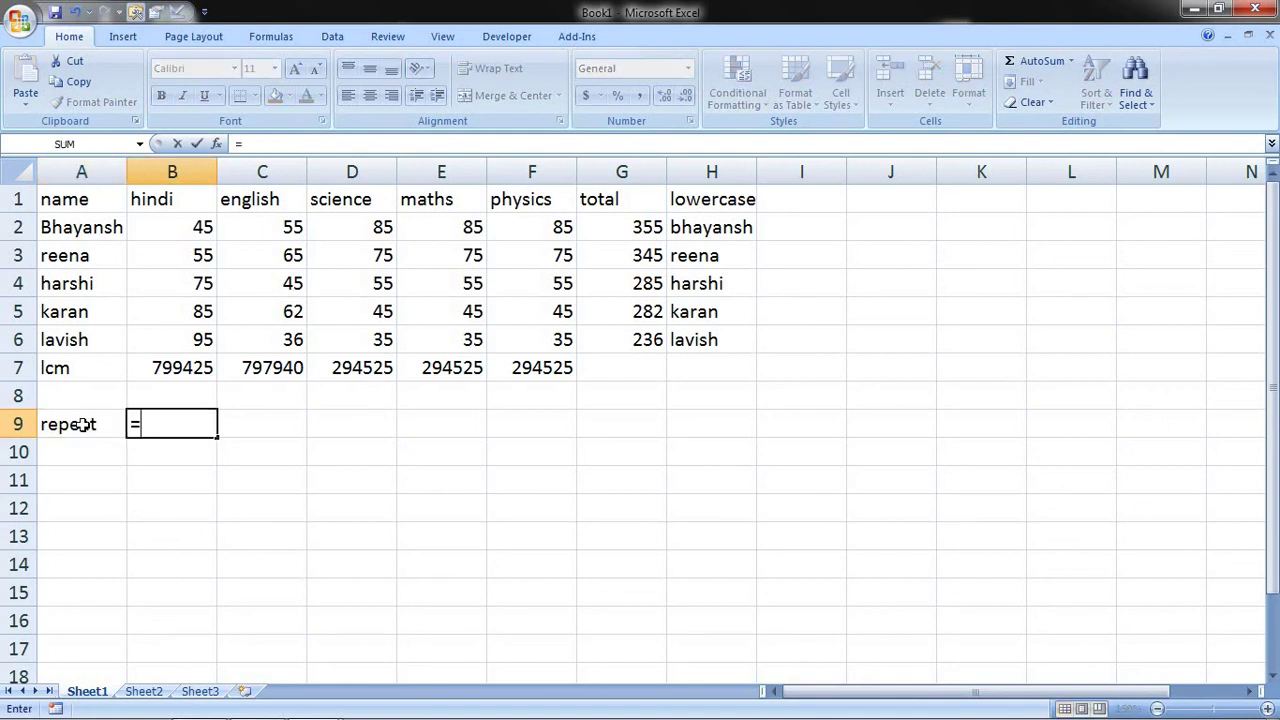
{"action": "type", "text": "rep"}
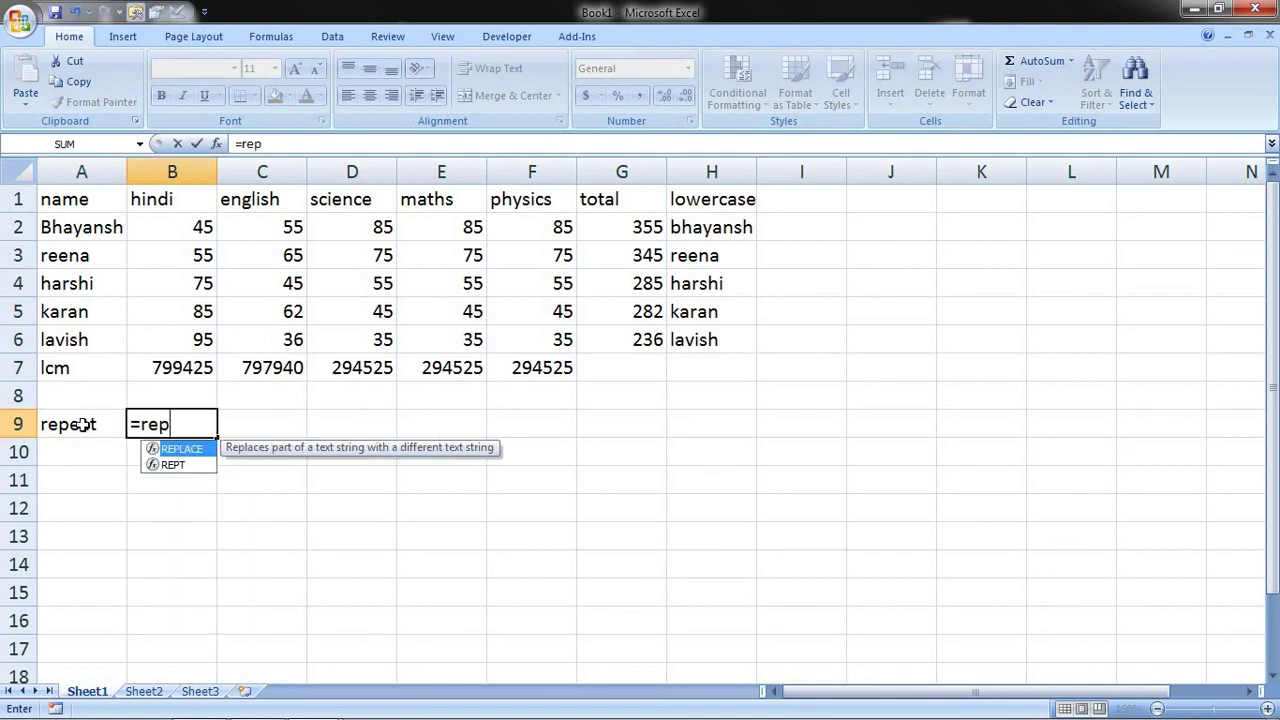
{"action": "type", "text": "t("}
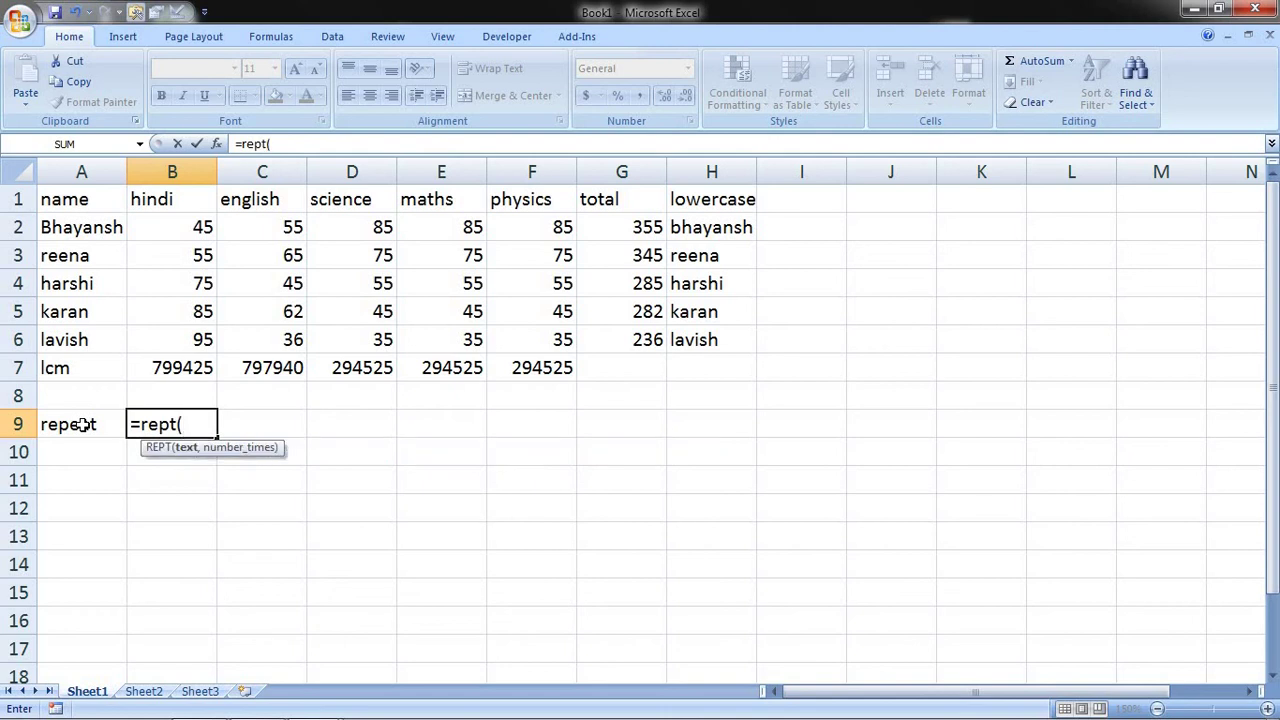
{"action": "type", "text": "\"K"}
{"action": "type", "text": "rishna "}
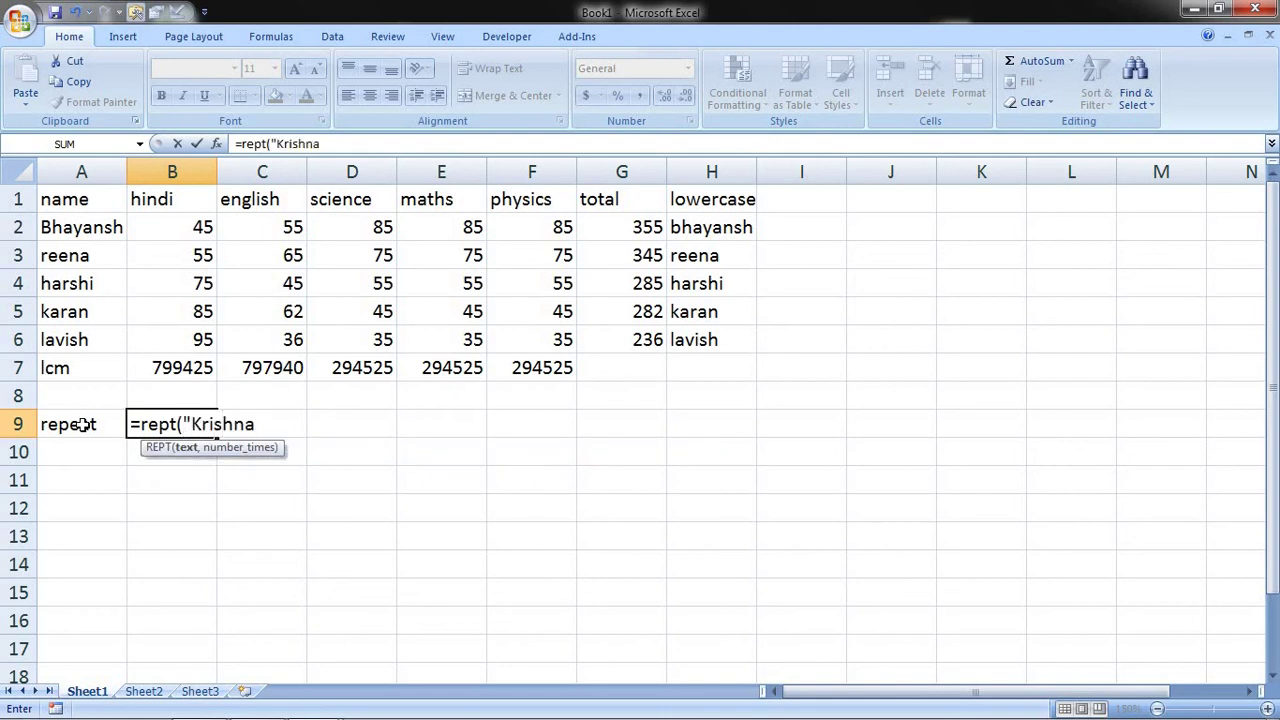
{"action": "type", "text": "\","}
{"action": "key", "text": "Left"}
{"action": "key", "text": "Left"}
{"action": "key", "text": "Left"}
{"action": "key", "text": "Left"}
{"action": "key", "text": "Left"}
{"action": "key", "text": "Left"}
{"action": "key", "text": "Left"}
{"action": "key", "text": "Left"}
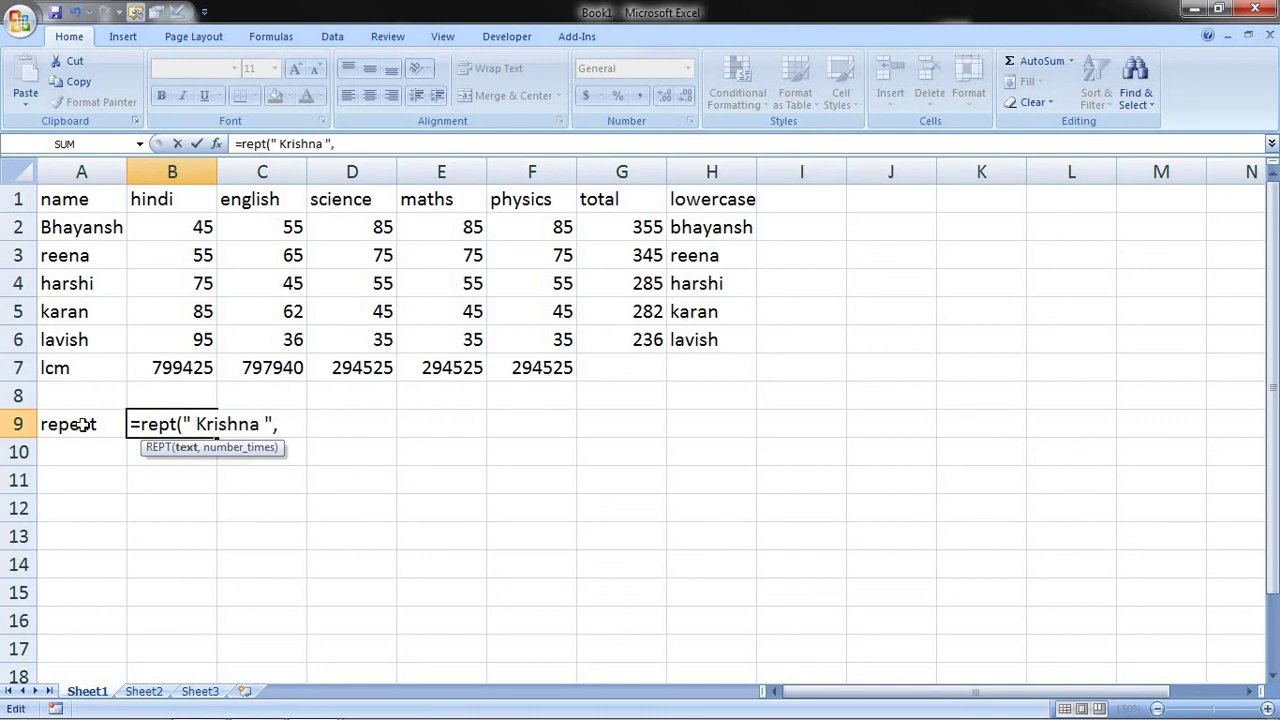
{"action": "key", "text": "Right"}
{"action": "key", "text": "Right"}
{"action": "key", "text": "Right"}
{"action": "key", "text": "Right"}
{"action": "key", "text": "Right"}
{"action": "key", "text": "Right"}
{"action": "key", "text": "Right"}
{"action": "key", "text": "Right"}
{"action": "key", "text": "Right"}
{"action": "type", "text": "5"}
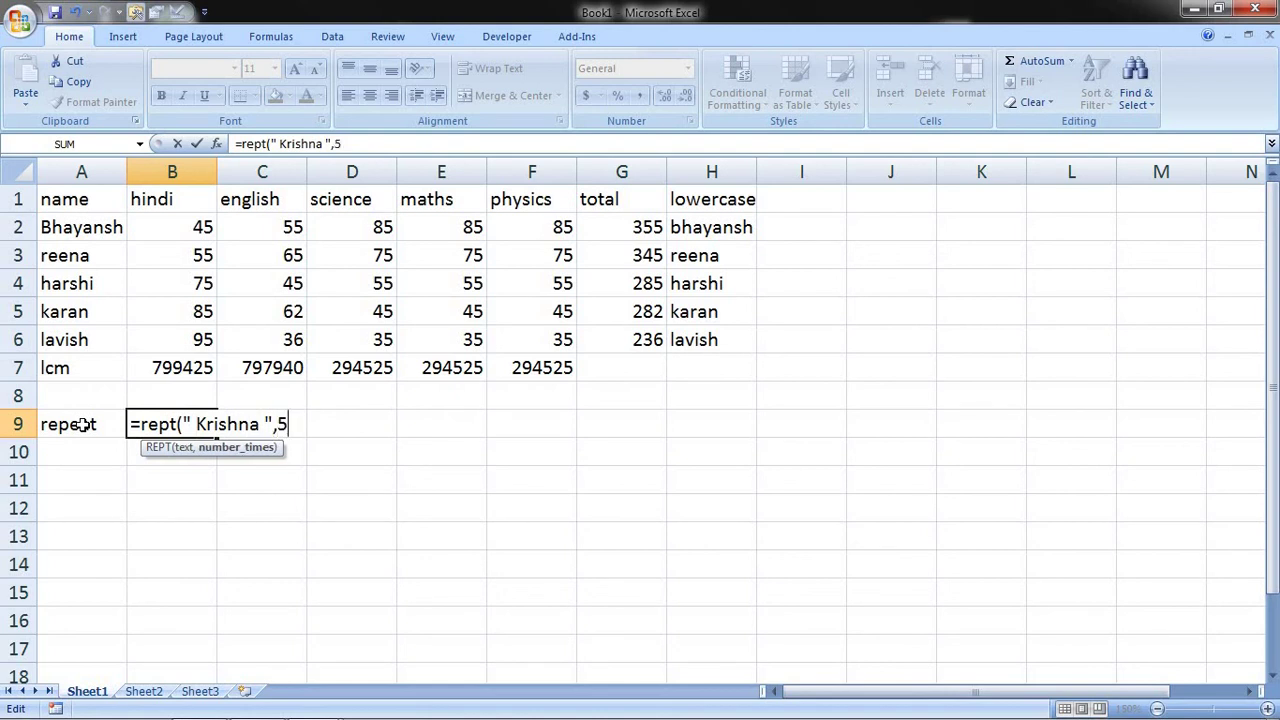
{"action": "type", "text": ")"}
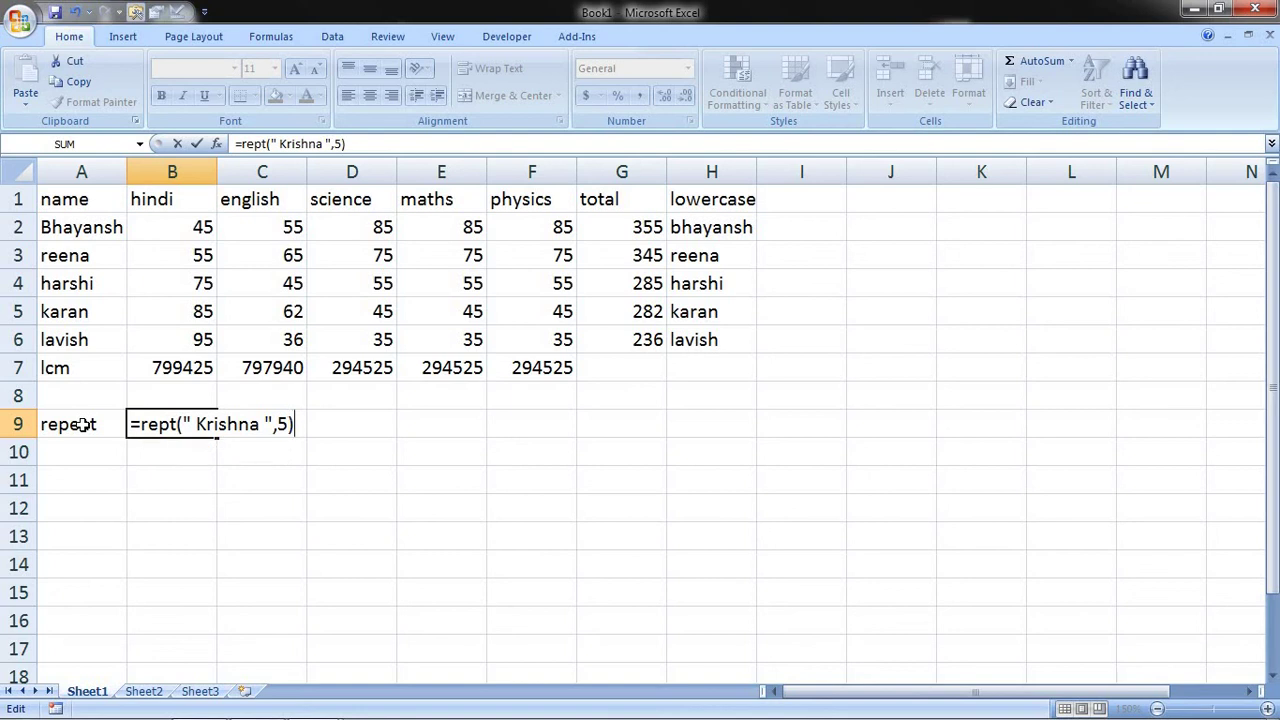
{"action": "key", "text": "Return"}
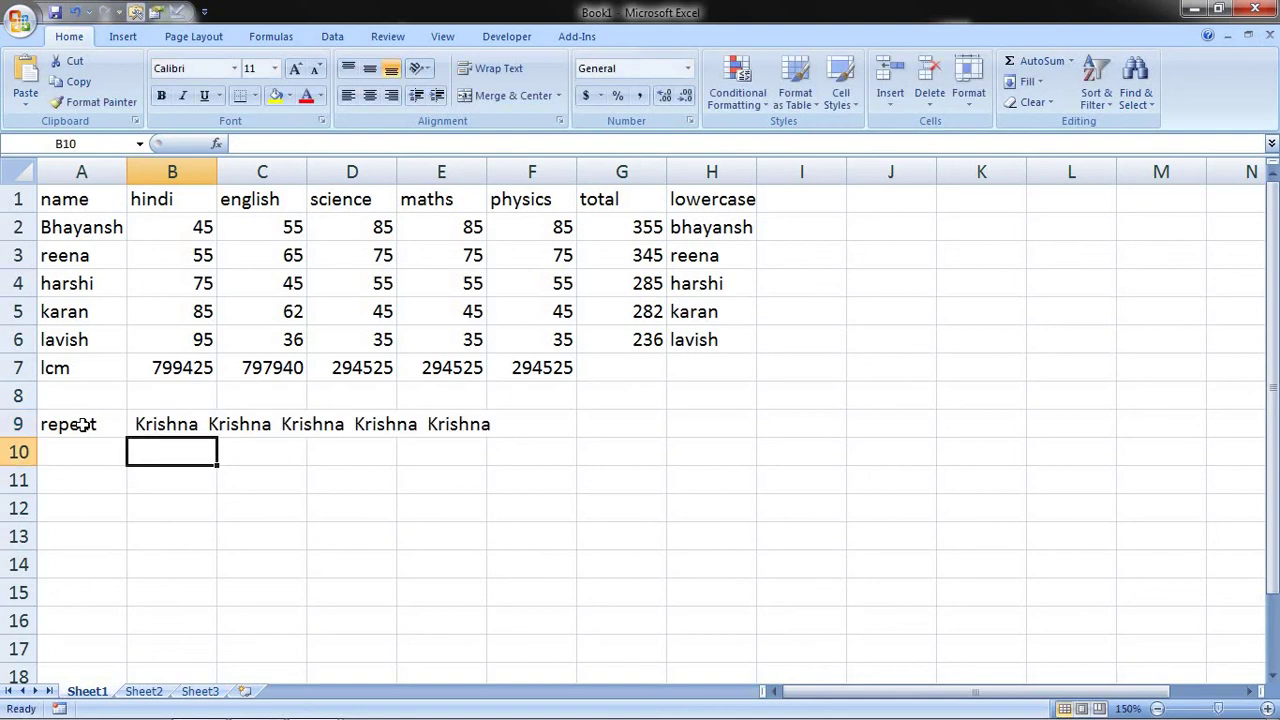
{"action": "key", "text": "Left"}
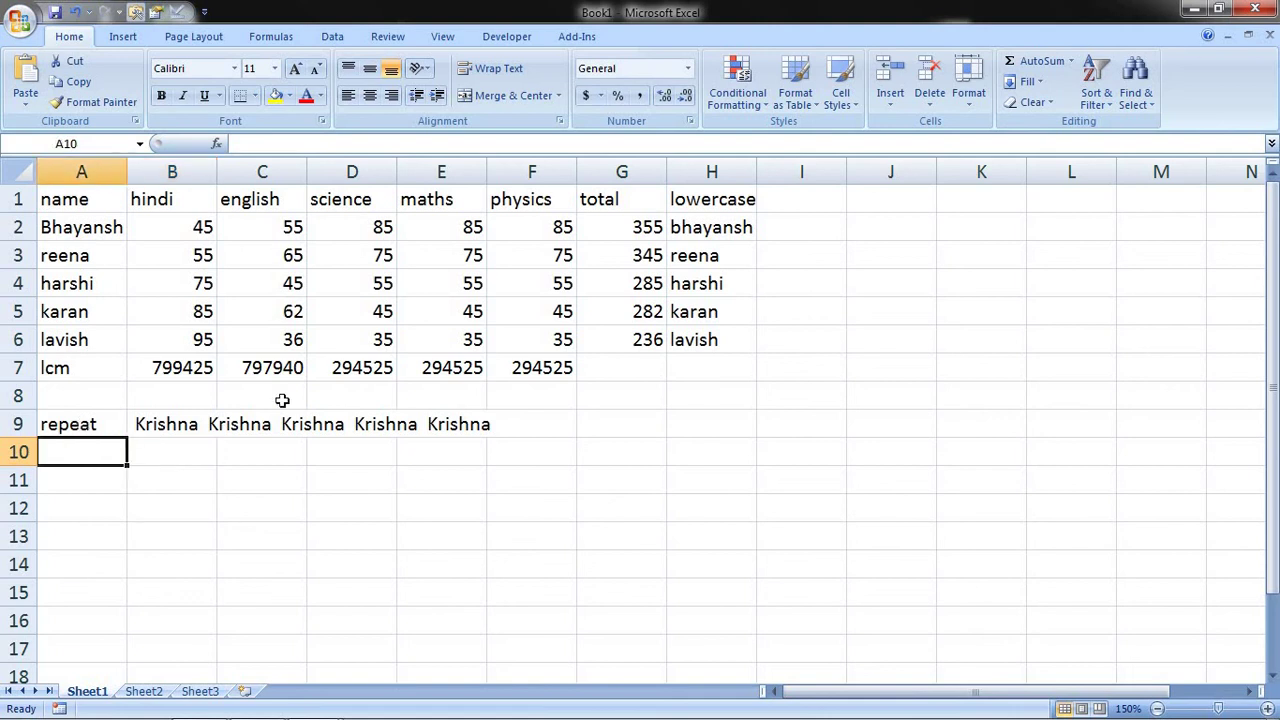
{"action": "left_click", "coordinate": [805, 197]}
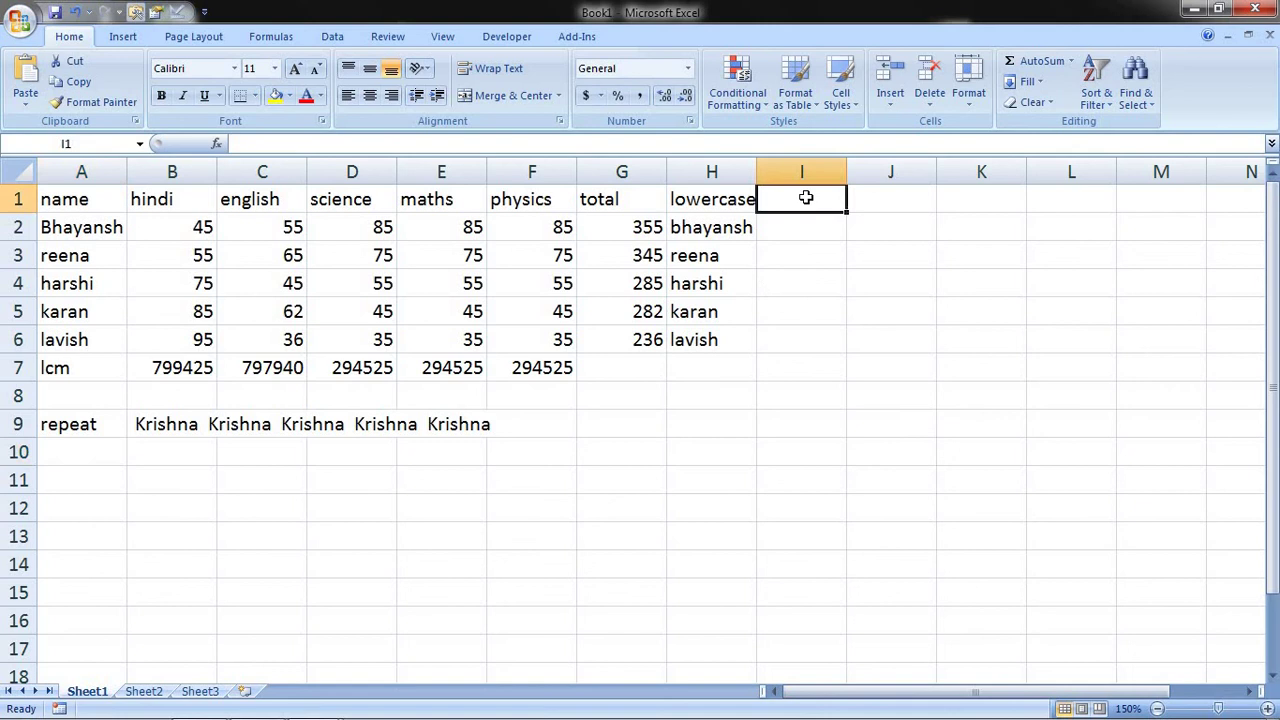
Head column I 'roman', enter =ROMAN(B2) in I2, and fill it down to I6
{"action": "type", "text": "roman"}
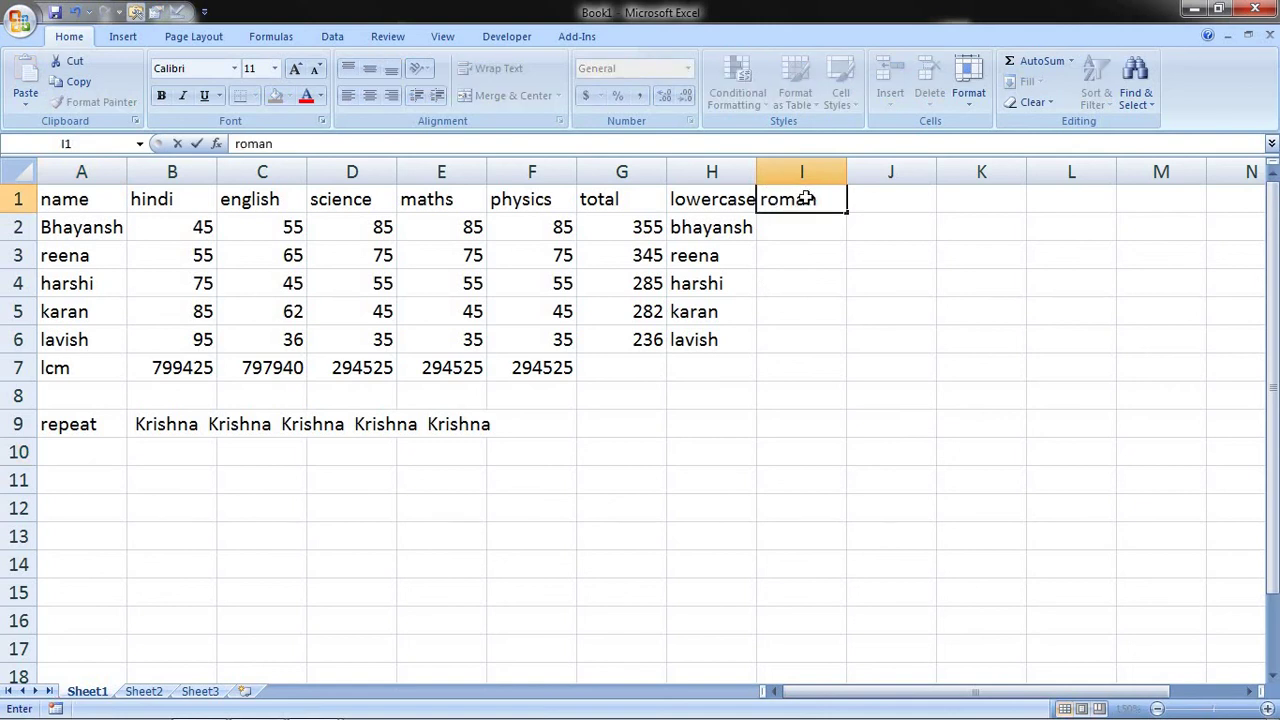
{"action": "key", "text": "Return"}
{"action": "type", "text": "=r"}
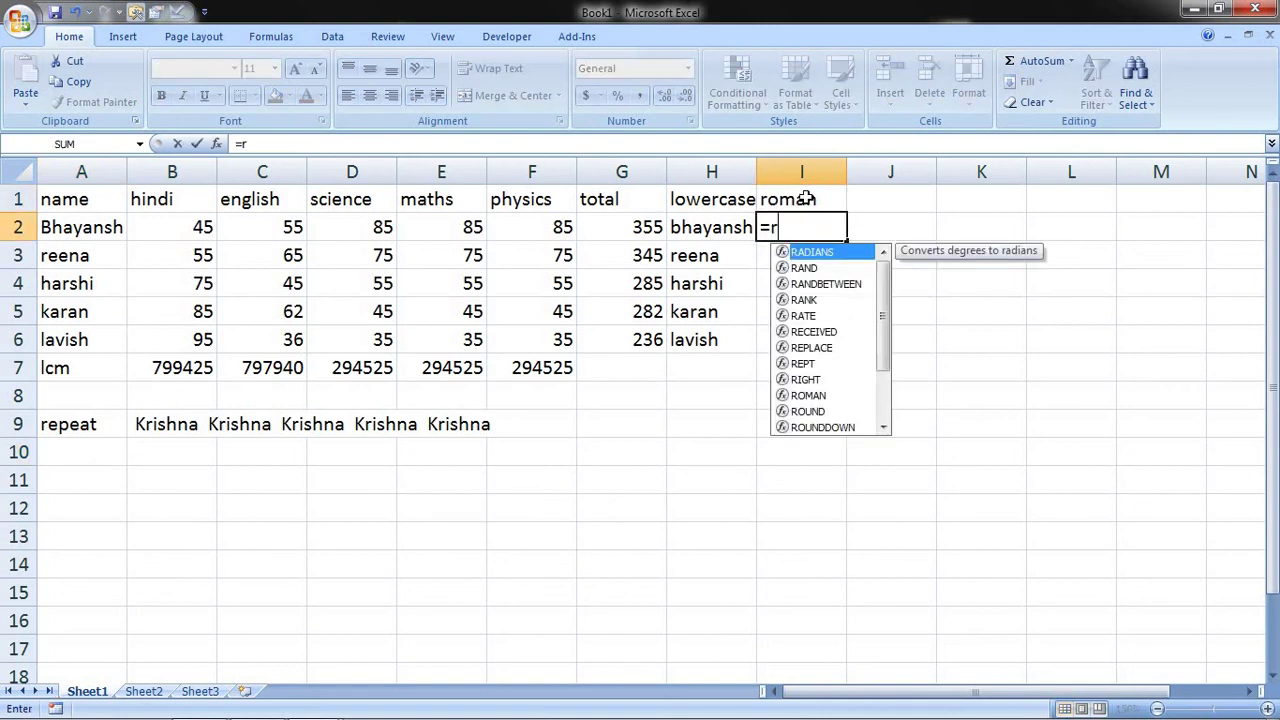
{"action": "type", "text": "o"}
{"action": "key", "text": "Tab"}
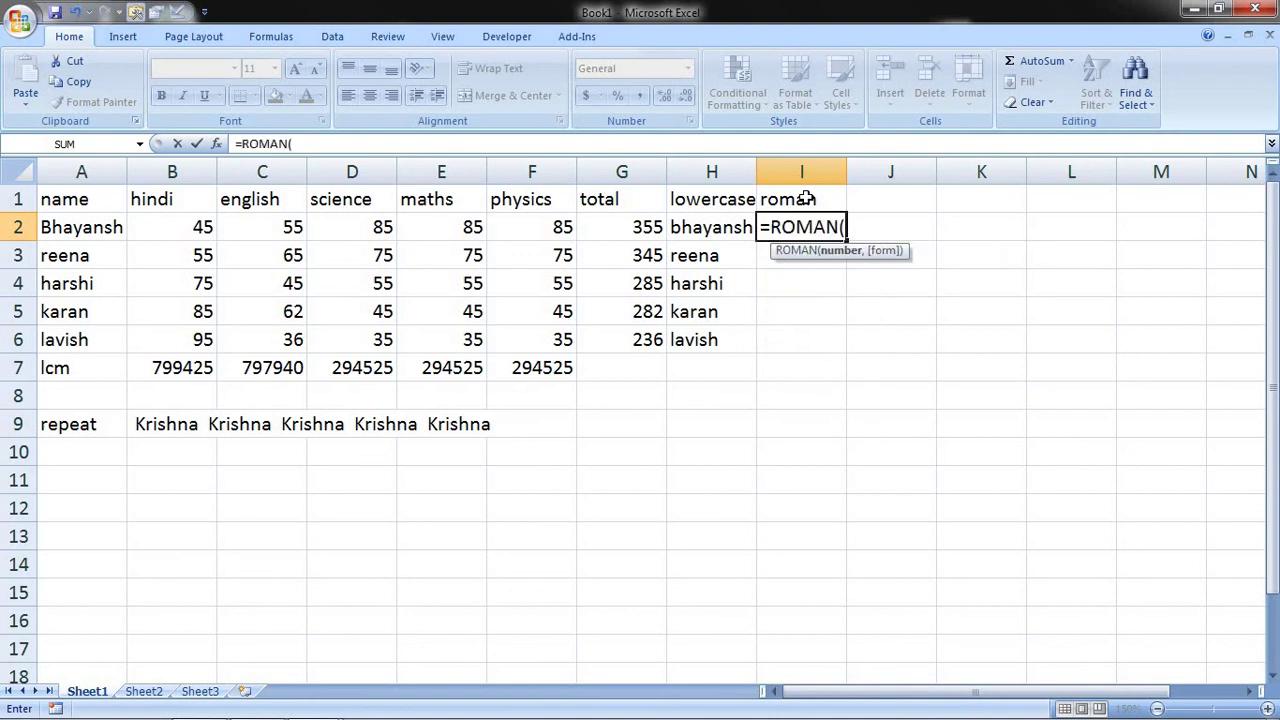
{"action": "left_click", "coordinate": [203, 227]}
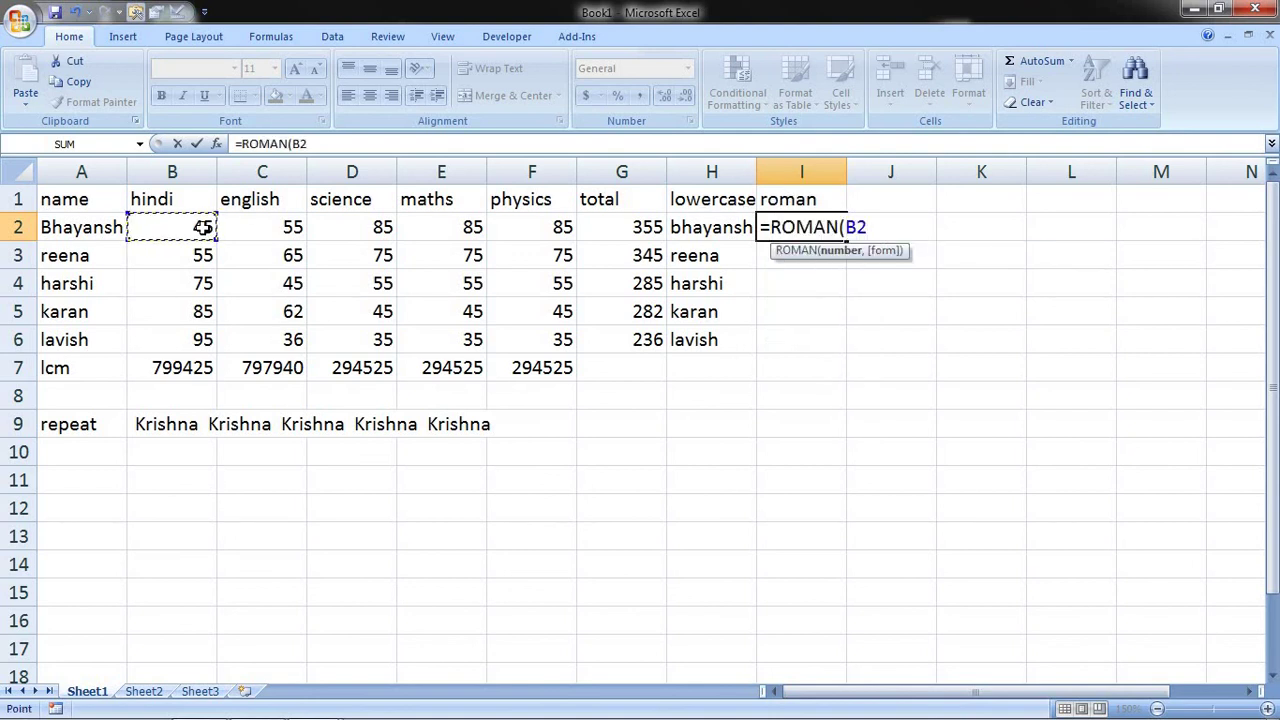
{"action": "type", "text": ")"}
{"action": "key", "text": "Return"}
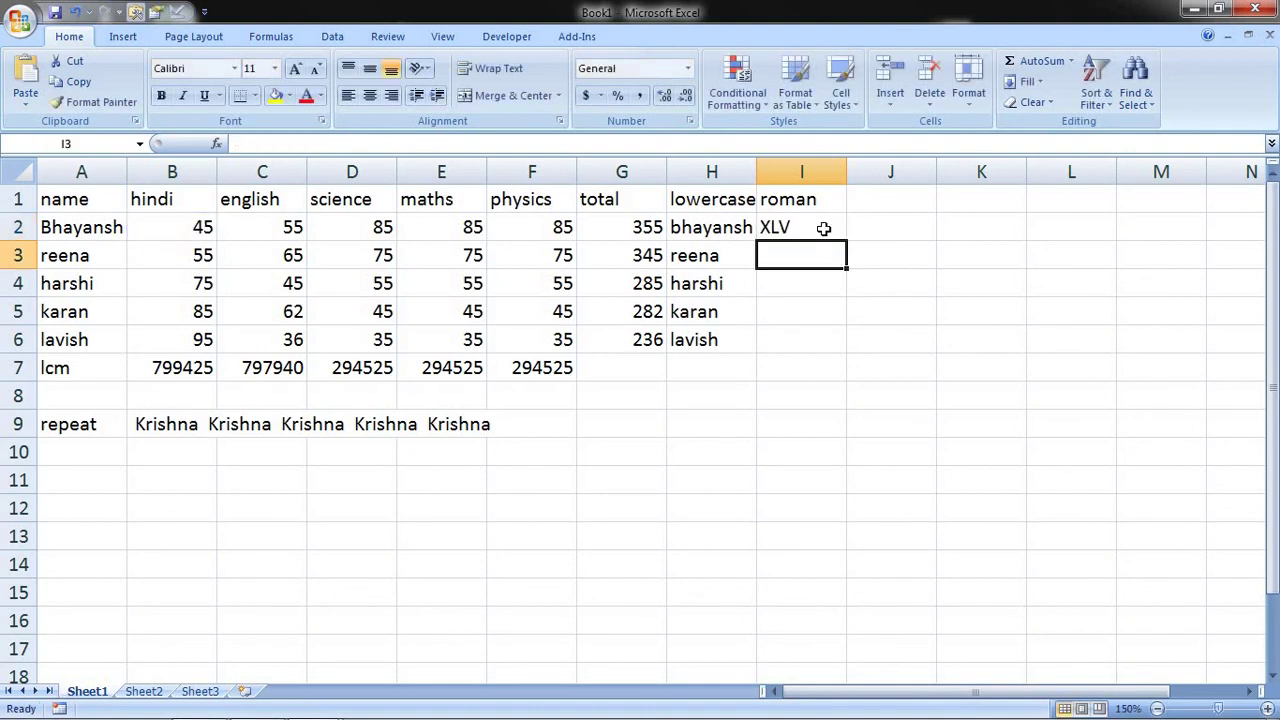
{"action": "left_click", "coordinate": [791, 227]}
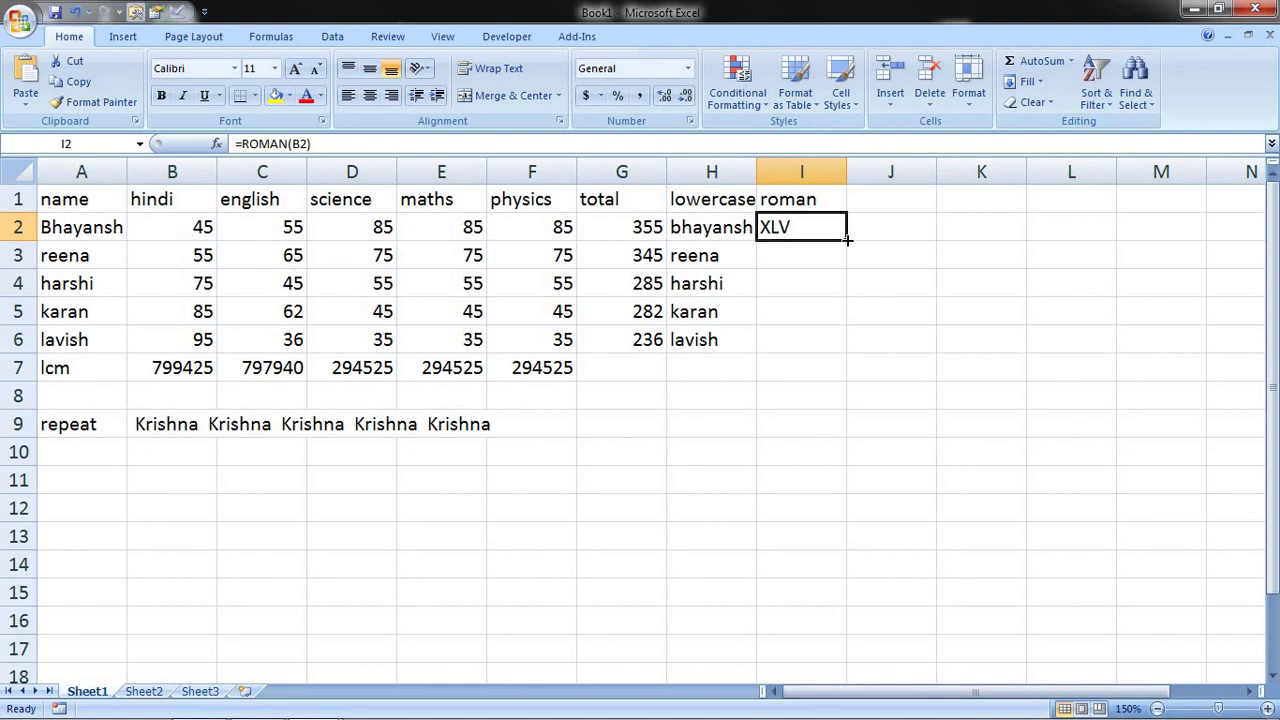
{"action": "left_click_drag", "start_coordinate": [846, 241], "coordinate": [859, 344]}
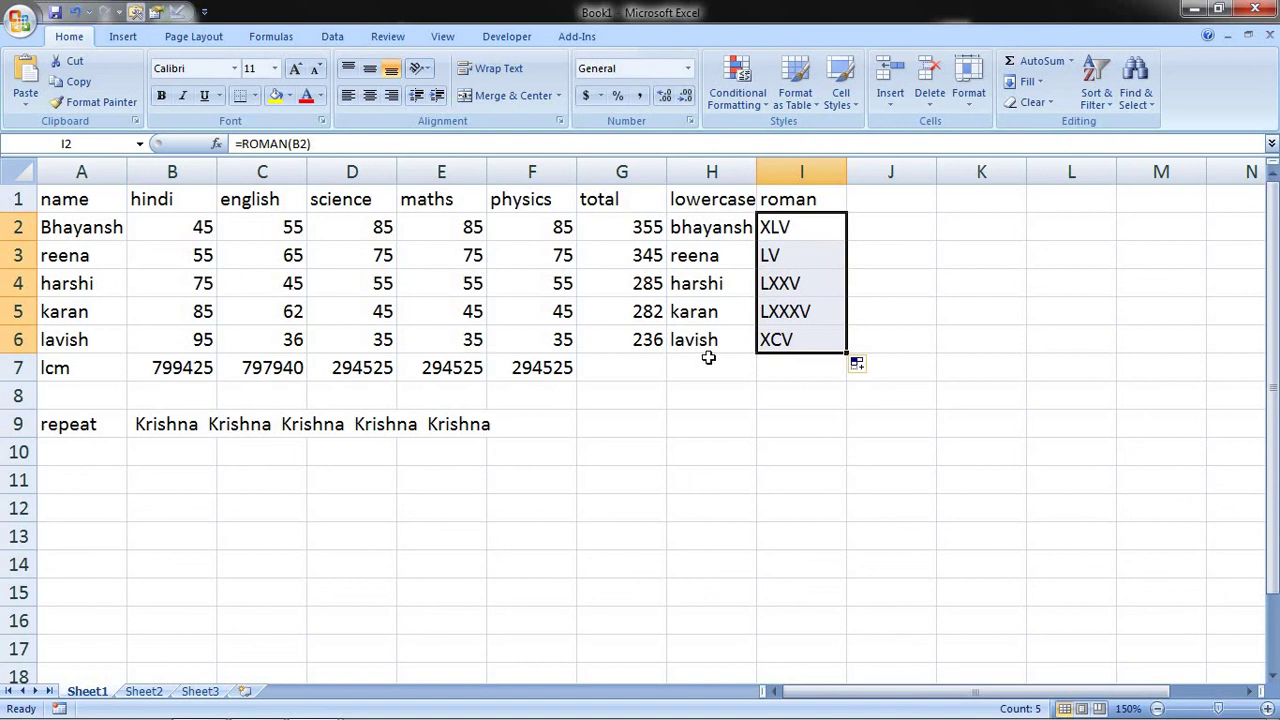
Head column J 'count', enter =COUNT(A2:I2) in J2, and fill it down to J6
{"action": "left_click", "coordinate": [890, 196]}
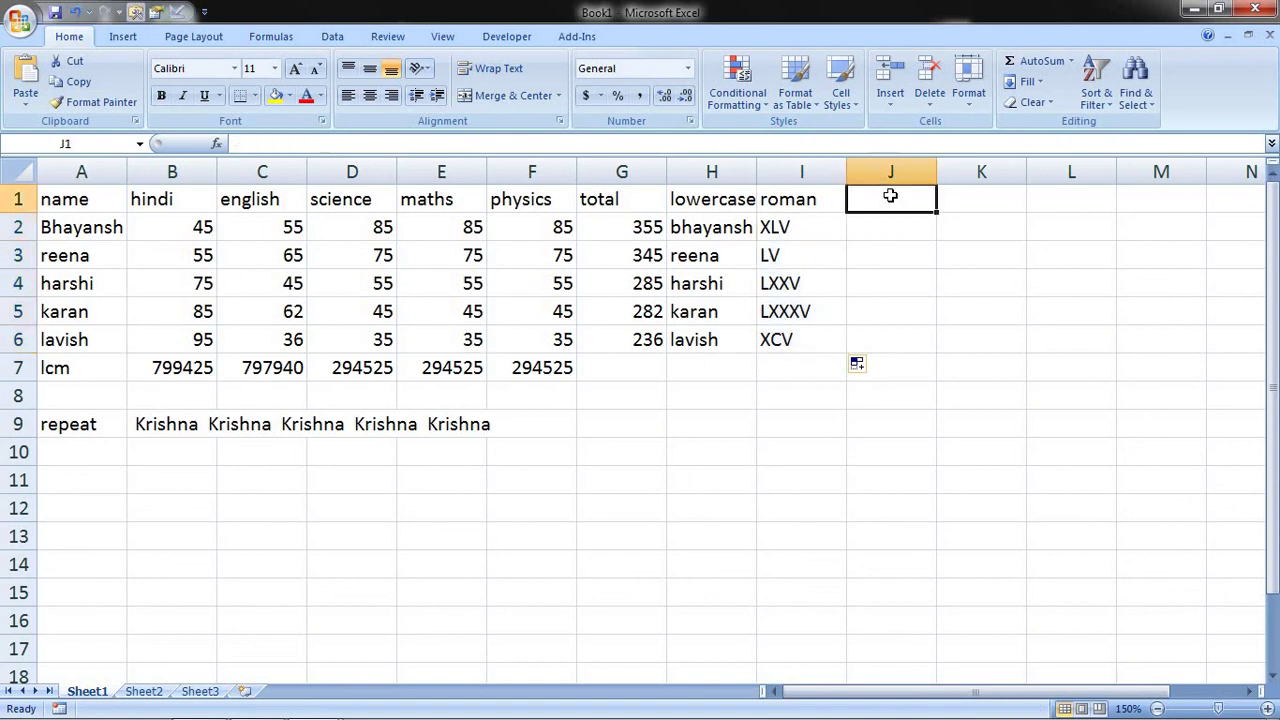
{"action": "type", "text": "c"}
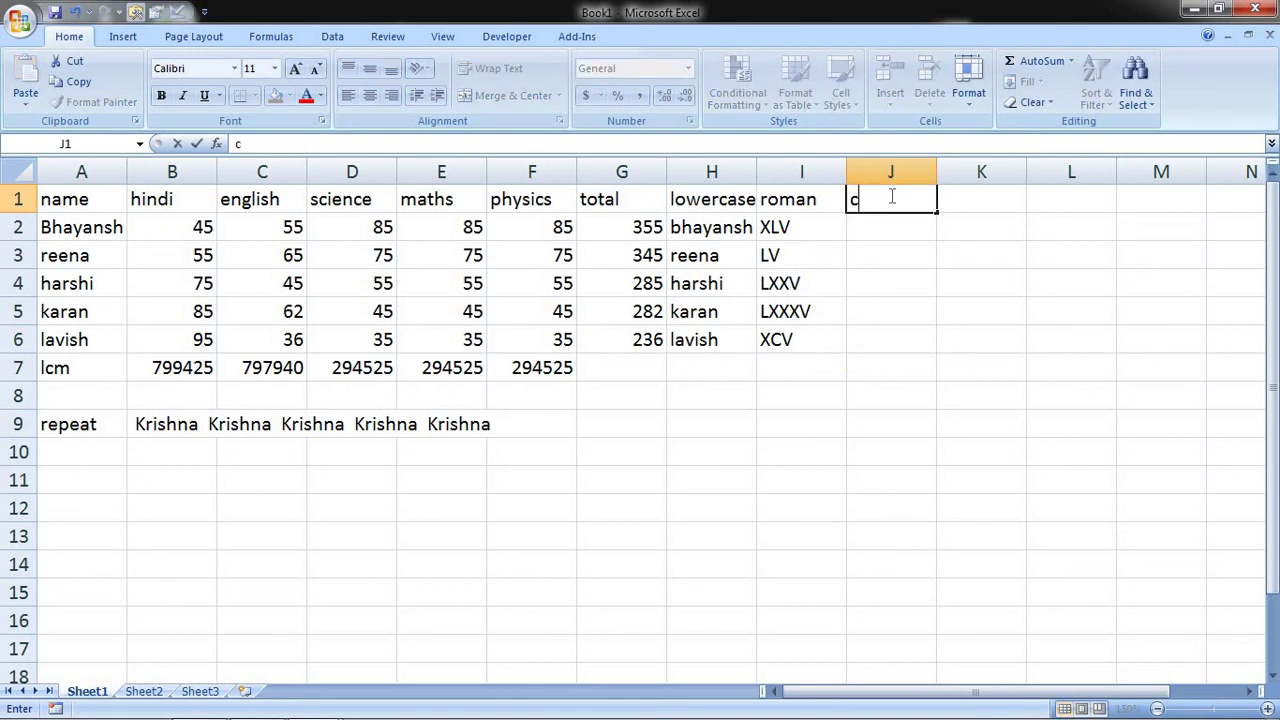
{"action": "type", "text": "ount"}
{"action": "key", "text": "Return"}
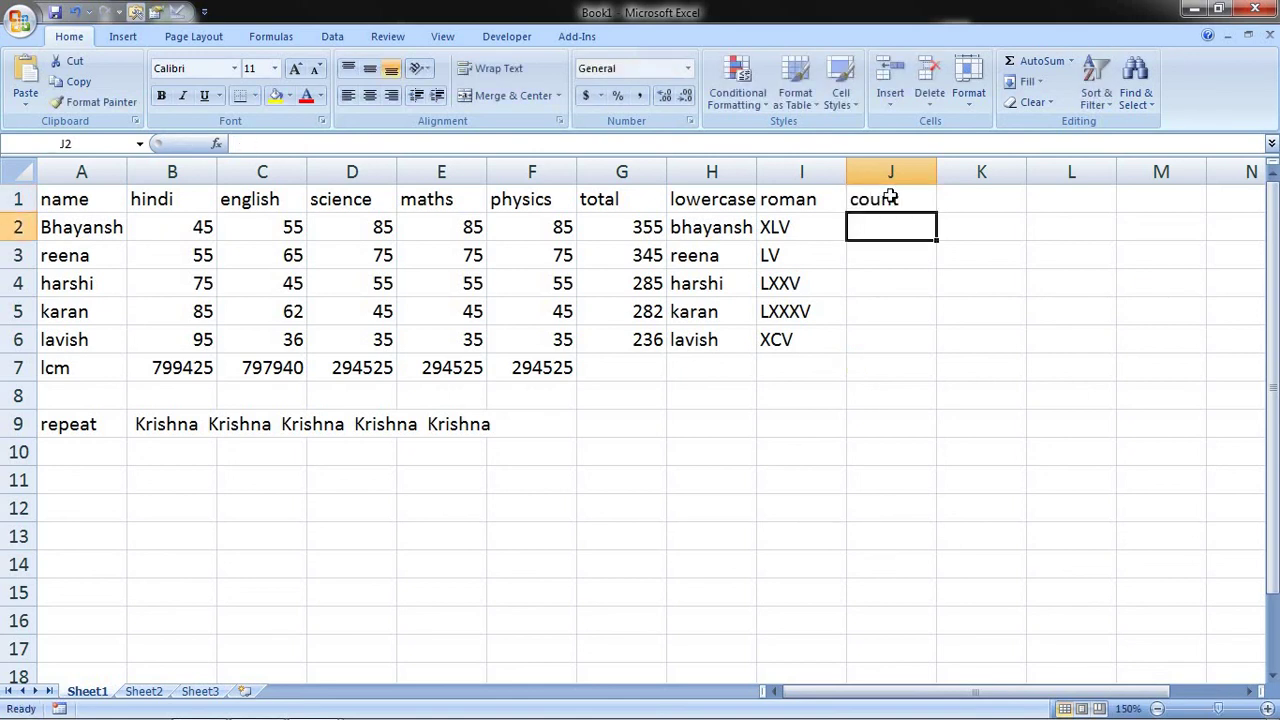
{"action": "type", "text": "="}
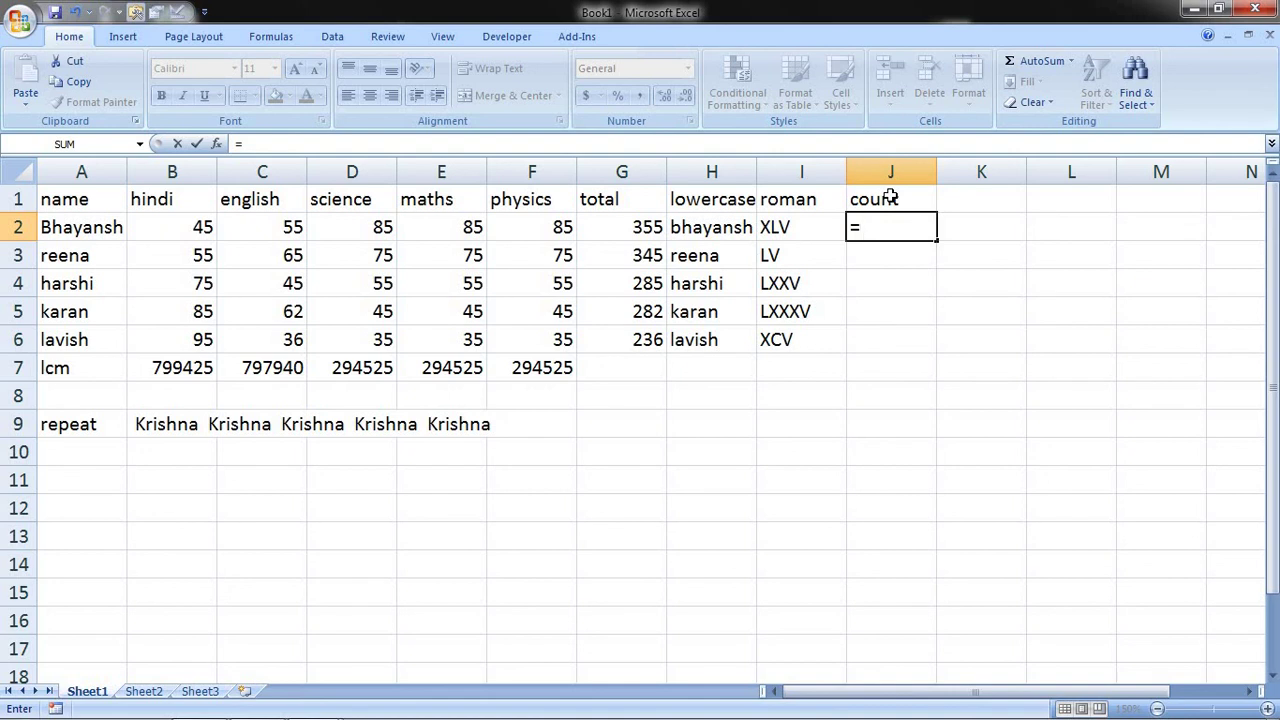
{"action": "type", "text": "co"}
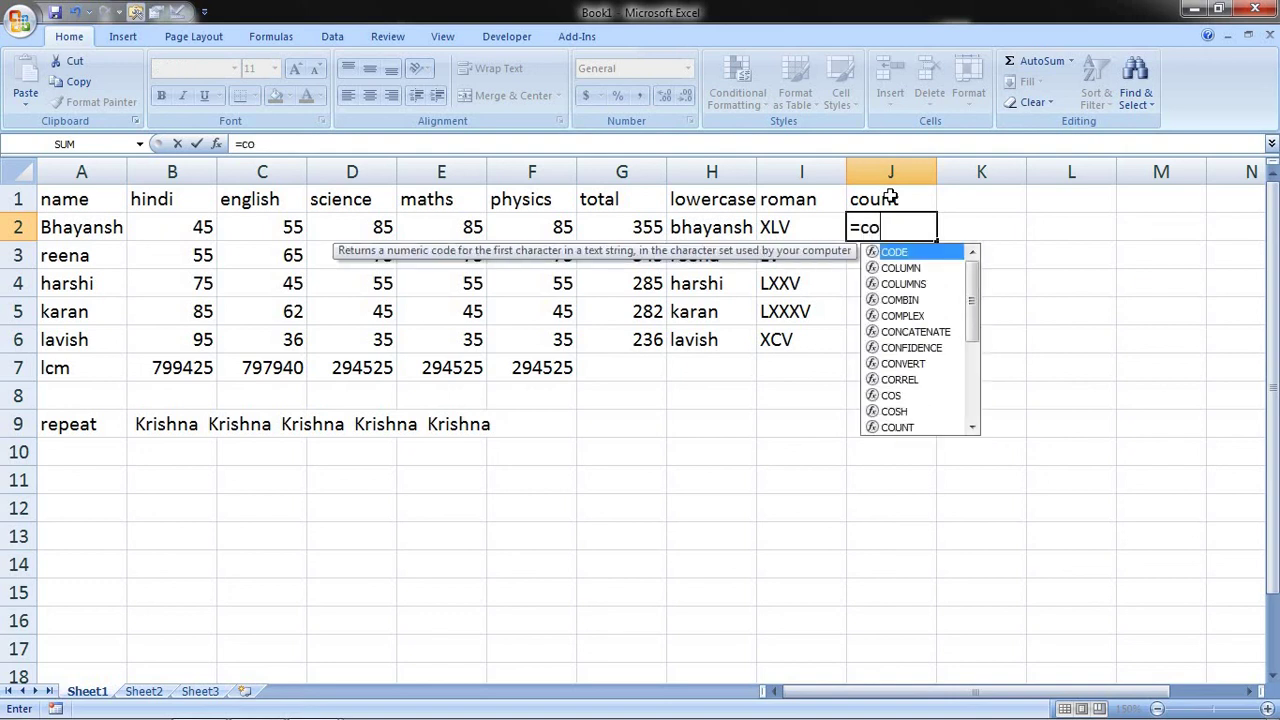
{"action": "type", "text": "unt"}
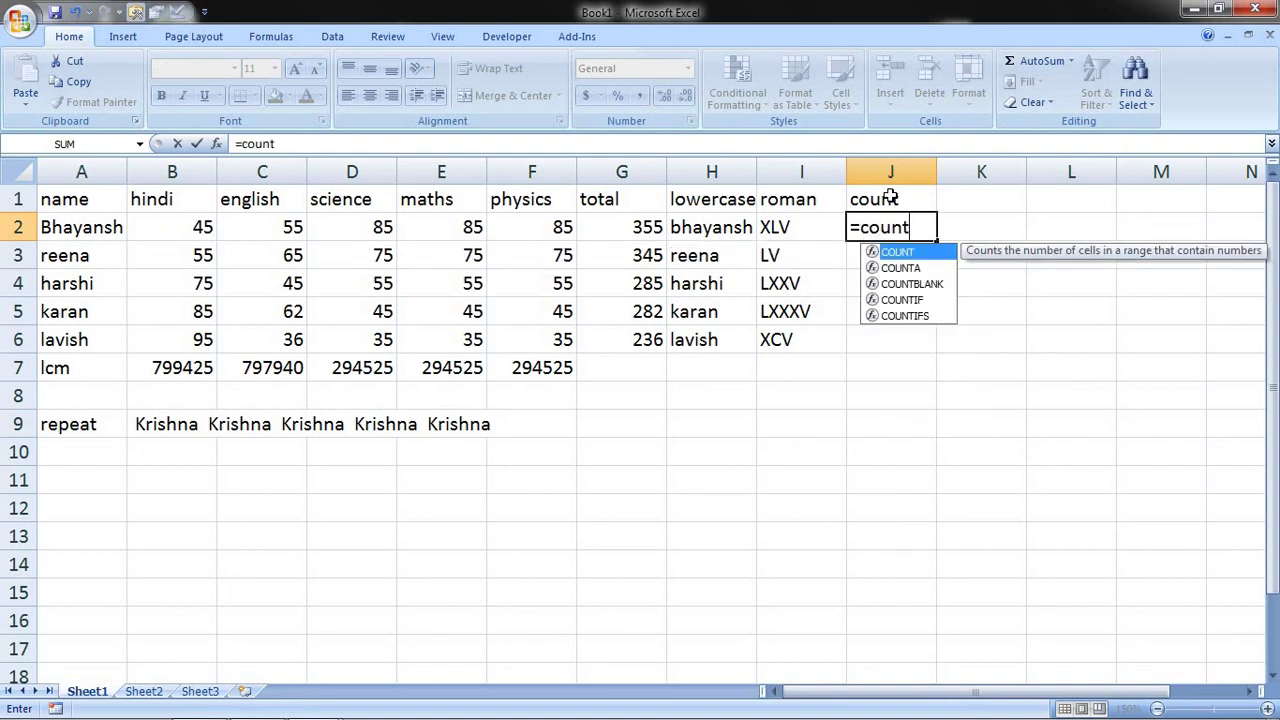
{"action": "type", "text": "("}
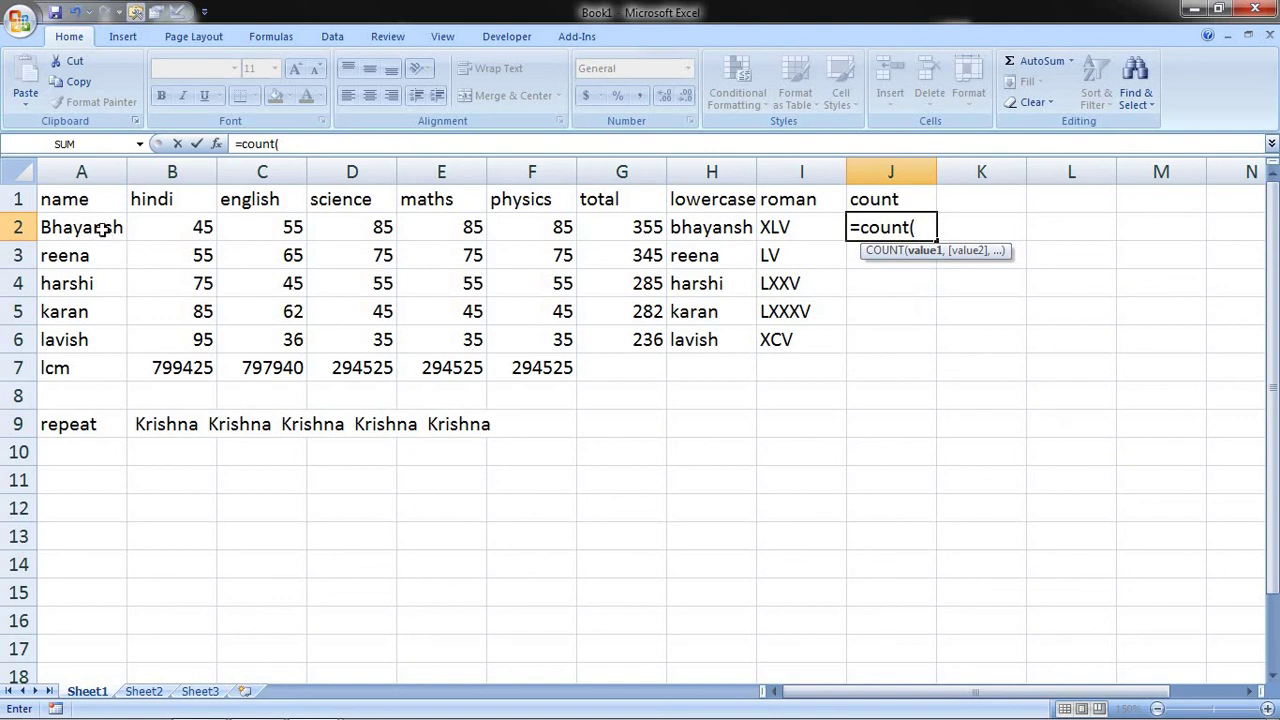
{"action": "left_click", "coordinate": [103, 228]}
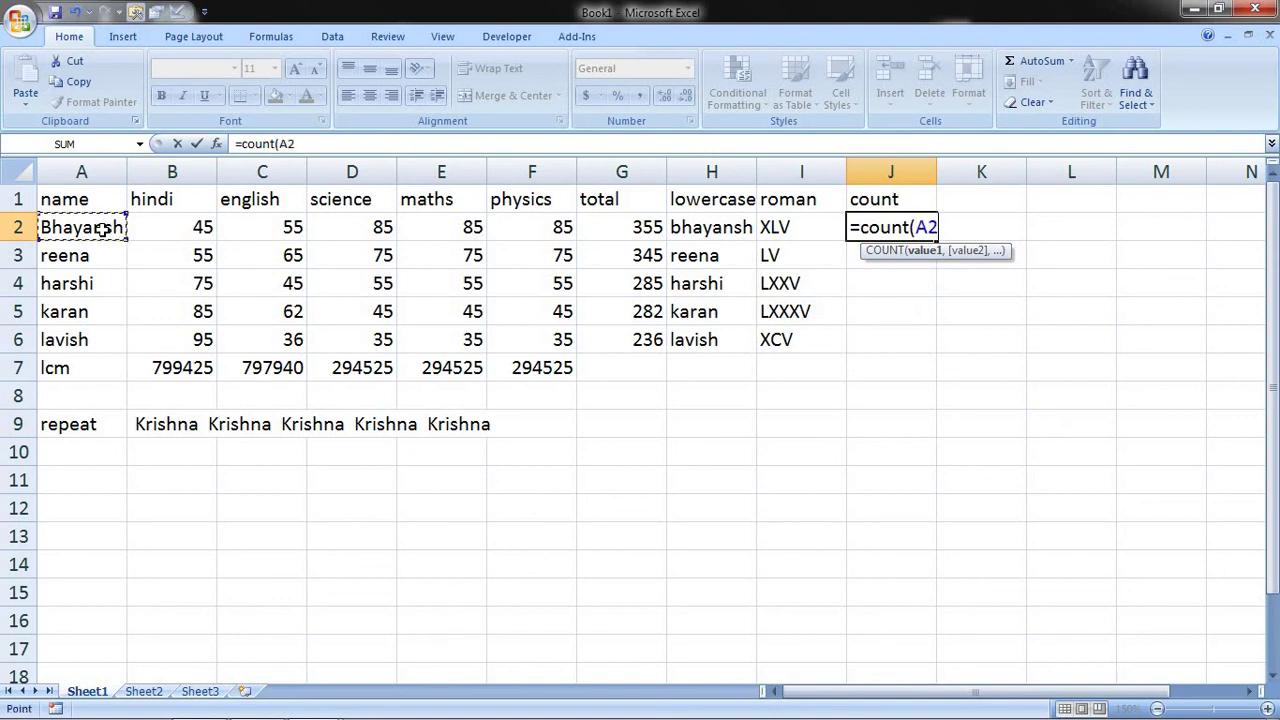
{"action": "key", "text": "shift+Right"}
{"action": "key", "text": "shift+Right"}
{"action": "key", "text": "shift+Right"}
{"action": "key", "text": "shift+Right"}
{"action": "key", "text": "shift+Right"}
{"action": "key", "text": "shift+Right"}
{"action": "key", "text": "shift+Right"}
{"action": "key", "text": "shift+Right"}
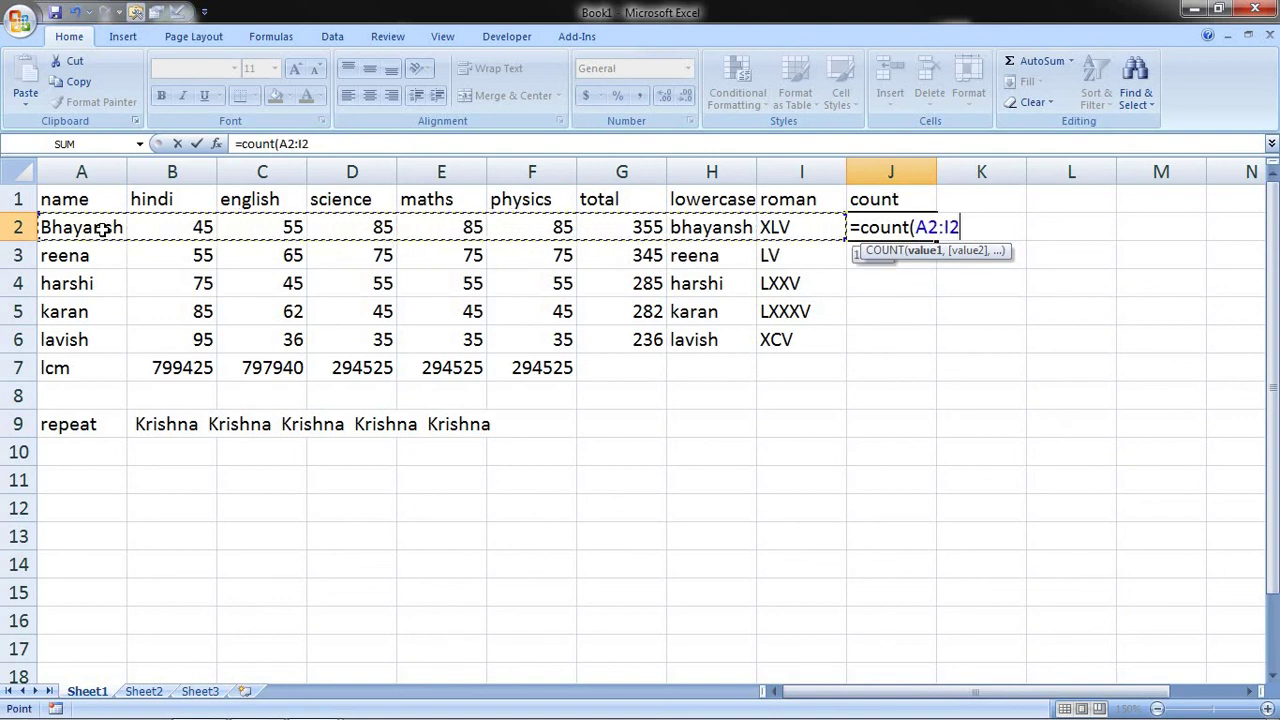
{"action": "type", "text": ")"}
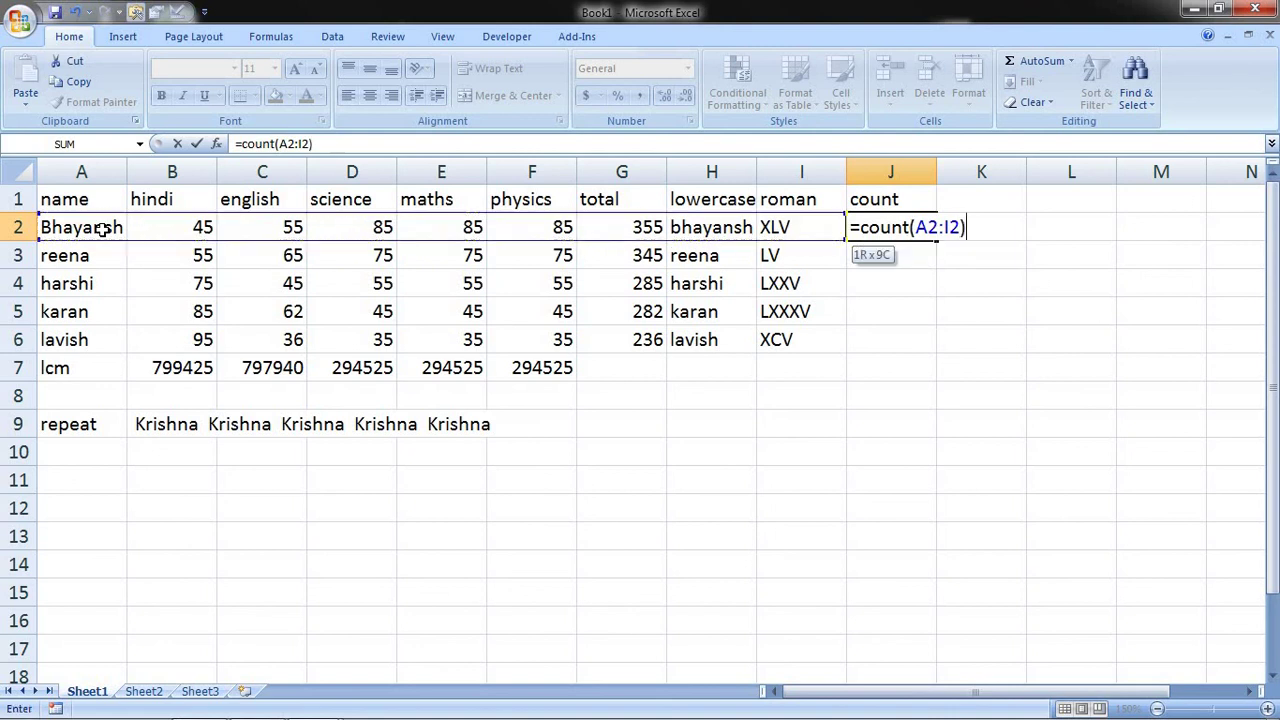
{"action": "key", "text": "Return"}
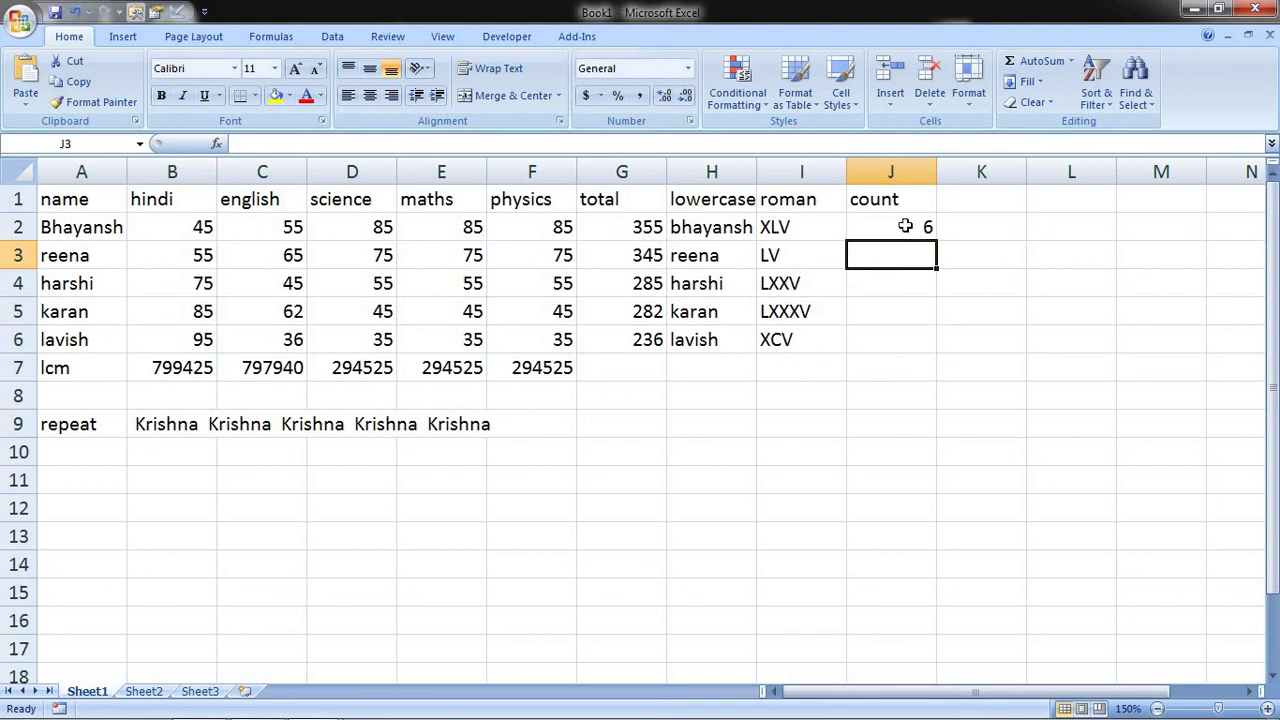
{"action": "left_click", "coordinate": [905, 226]}
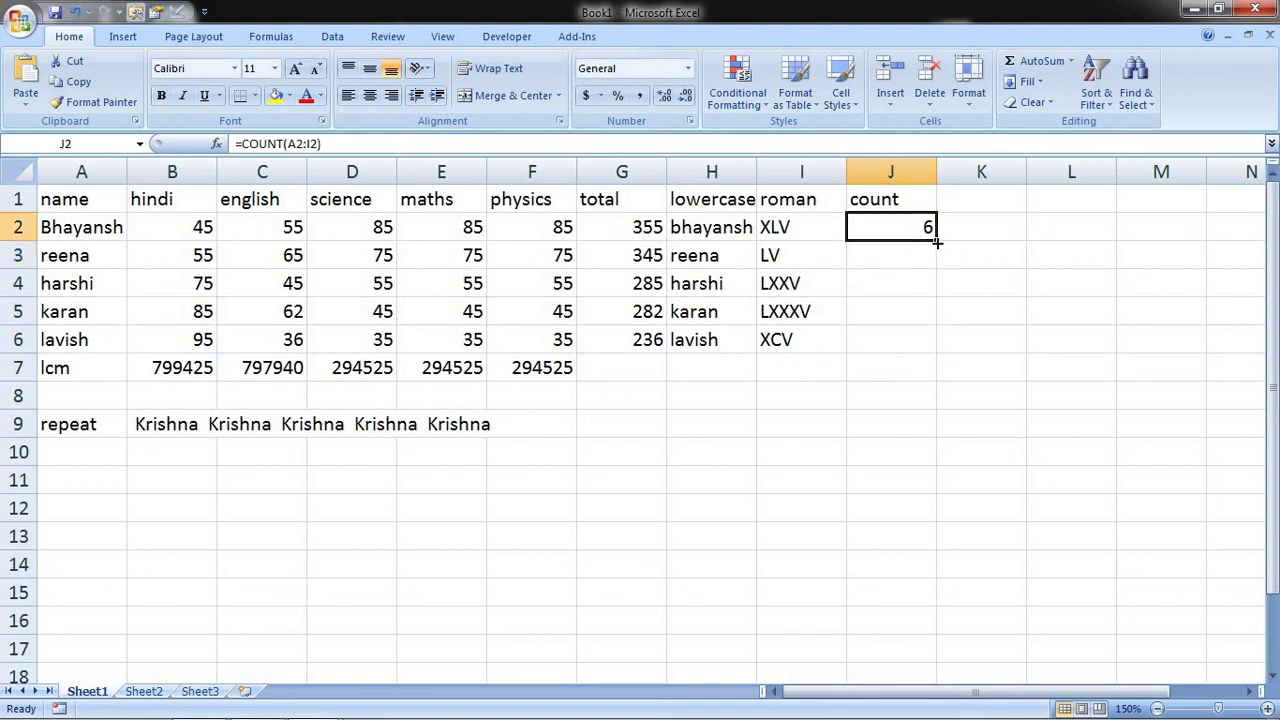
{"action": "left_click_drag", "start_coordinate": [936, 242], "coordinate": [943, 343]}
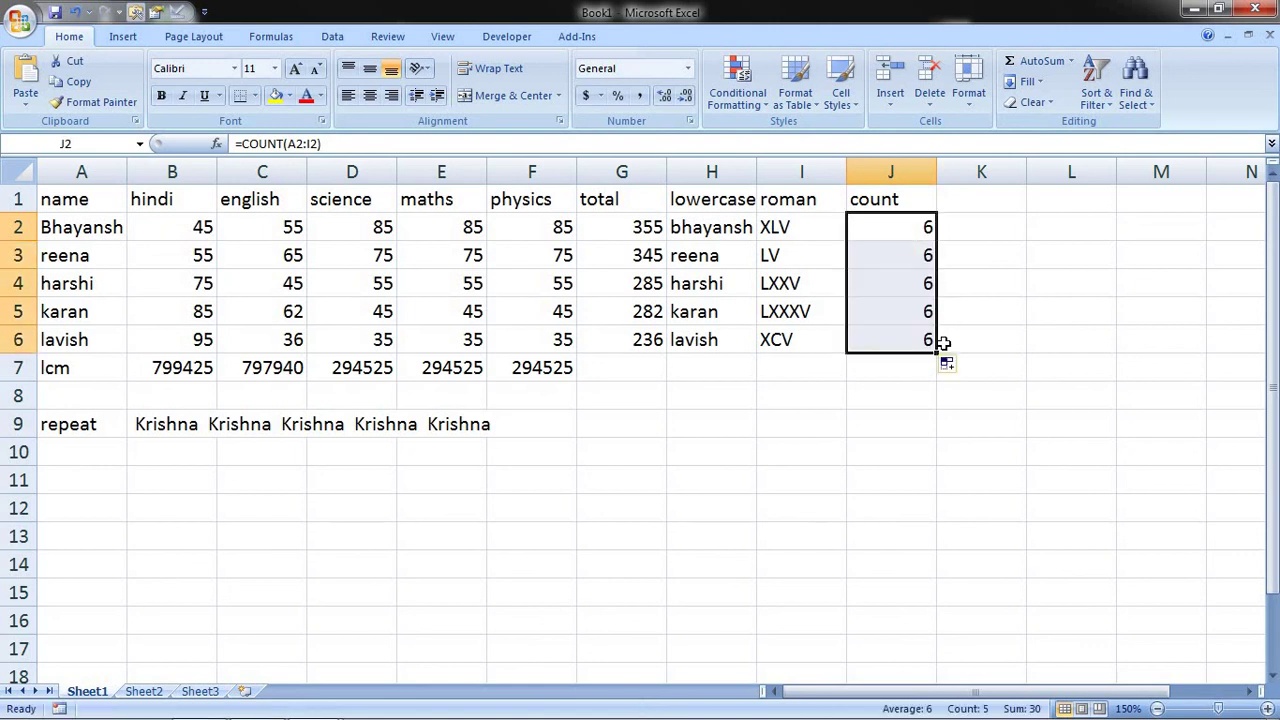